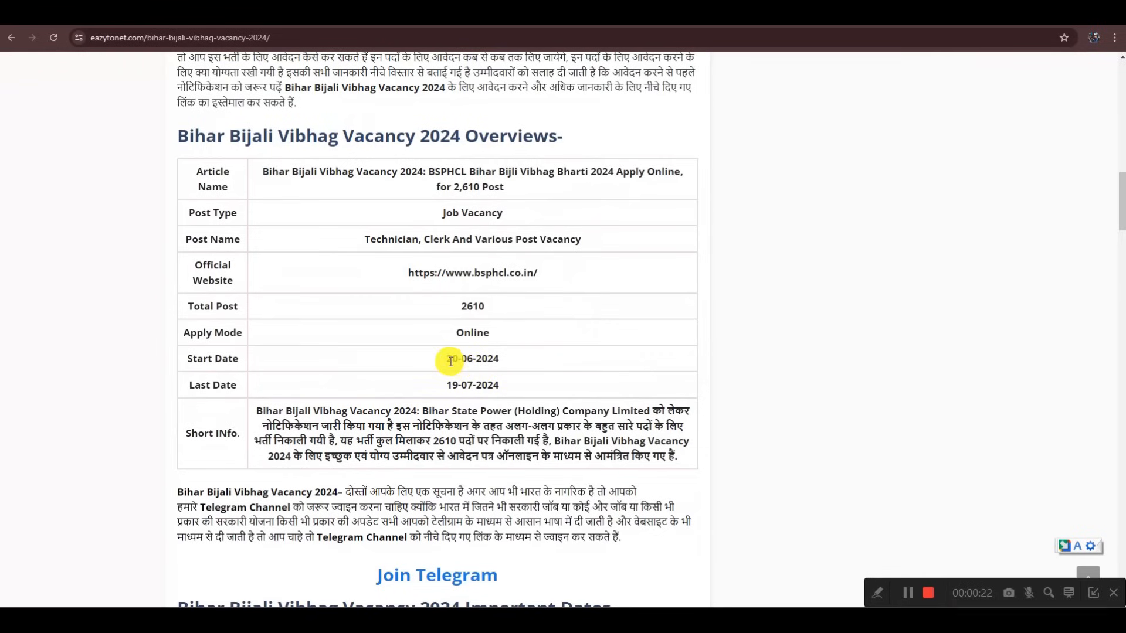
# Review the application start date and last date in the Bihar Bijali Vibhag Vacancy 2024 overview table
pyautogui.moveTo(455, 361); pyautogui.dragTo(497, 363)
pyautogui.scroll(-1, 543, 354)
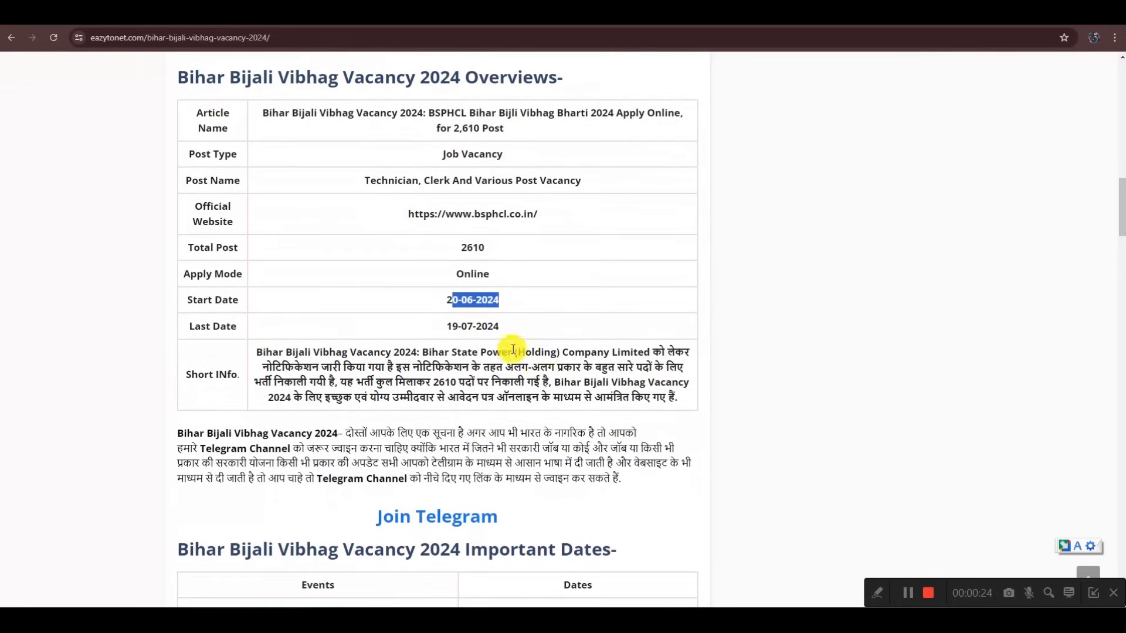
pyautogui.moveTo(448, 327); pyautogui.dragTo(497, 333)
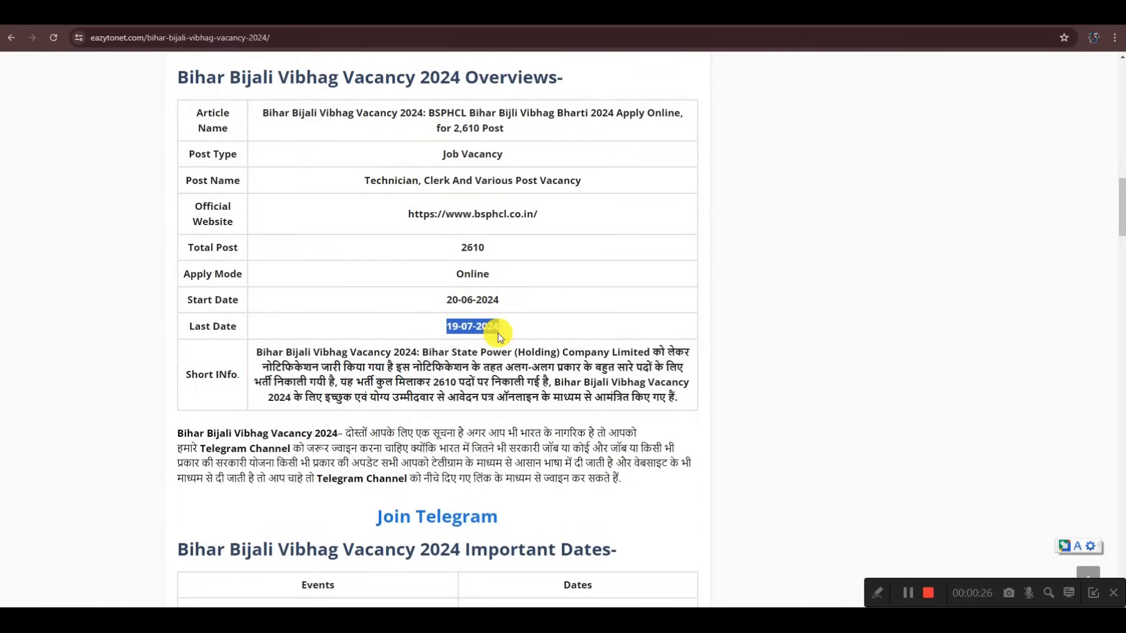
# Read through the post names in the Post Details table, from Assistant Executive Engineer to Technician Gr-III
pyautogui.scroll(-4, 568, 318)
pyautogui.scroll(-4, 567, 318)
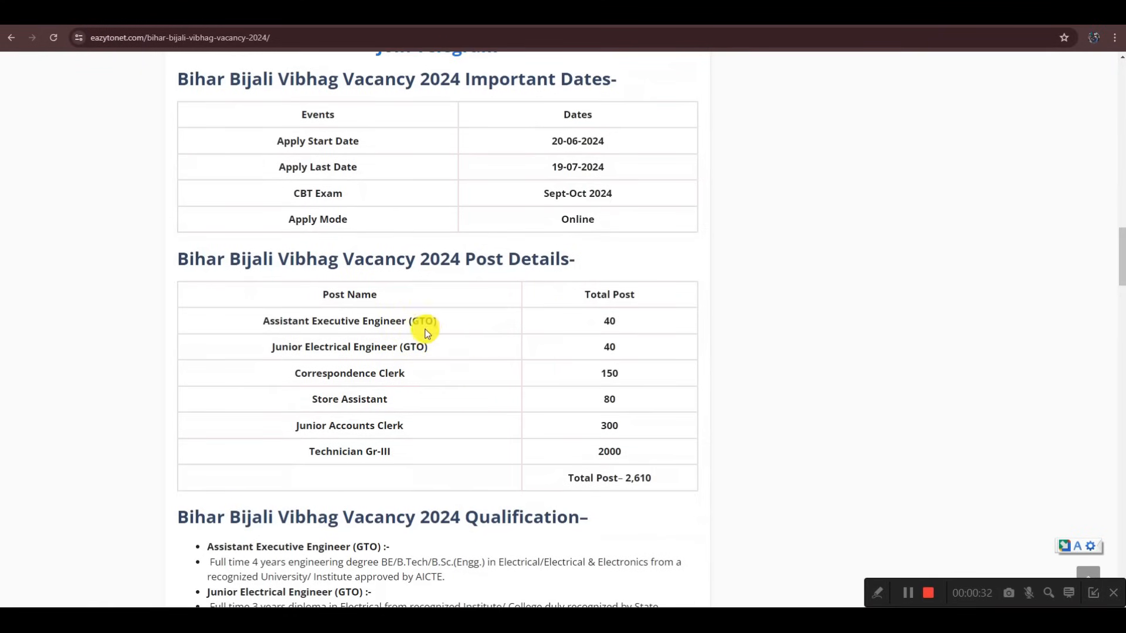
pyautogui.moveTo(417, 322); pyautogui.dragTo(404, 374)
pyautogui.moveTo(312, 401); pyautogui.dragTo(386, 411)
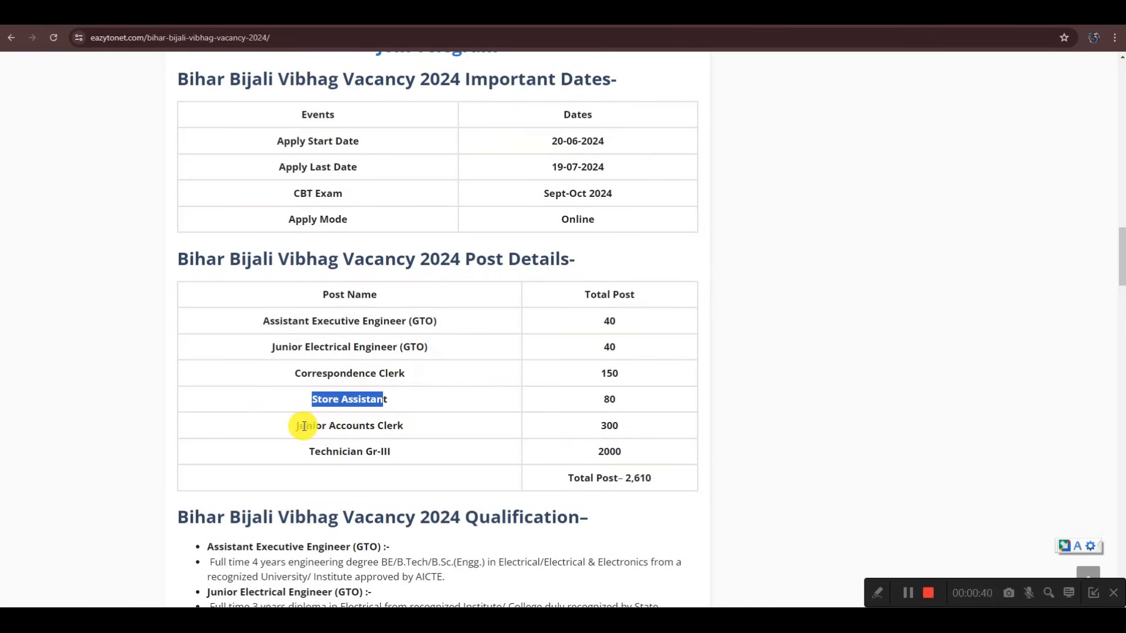
pyautogui.moveTo(300, 425); pyautogui.dragTo(407, 432)
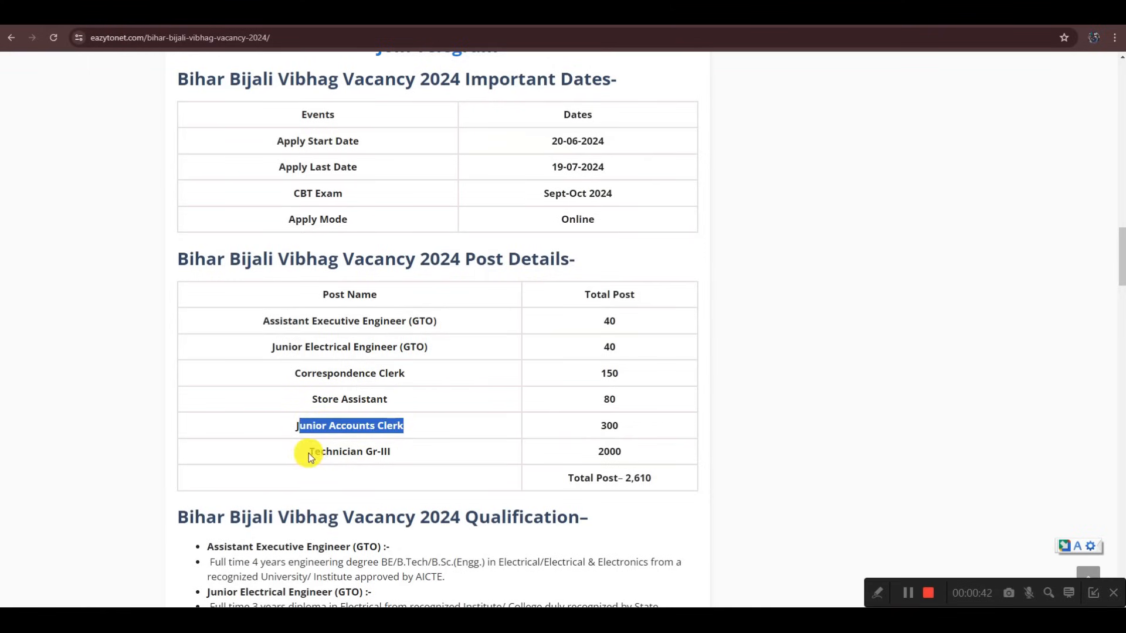
pyautogui.moveTo(310, 452); pyautogui.dragTo(400, 455)
# Check the number of vacancies per post and the overall total in the Post Details table
pyautogui.scroll(-1, 561, 346)
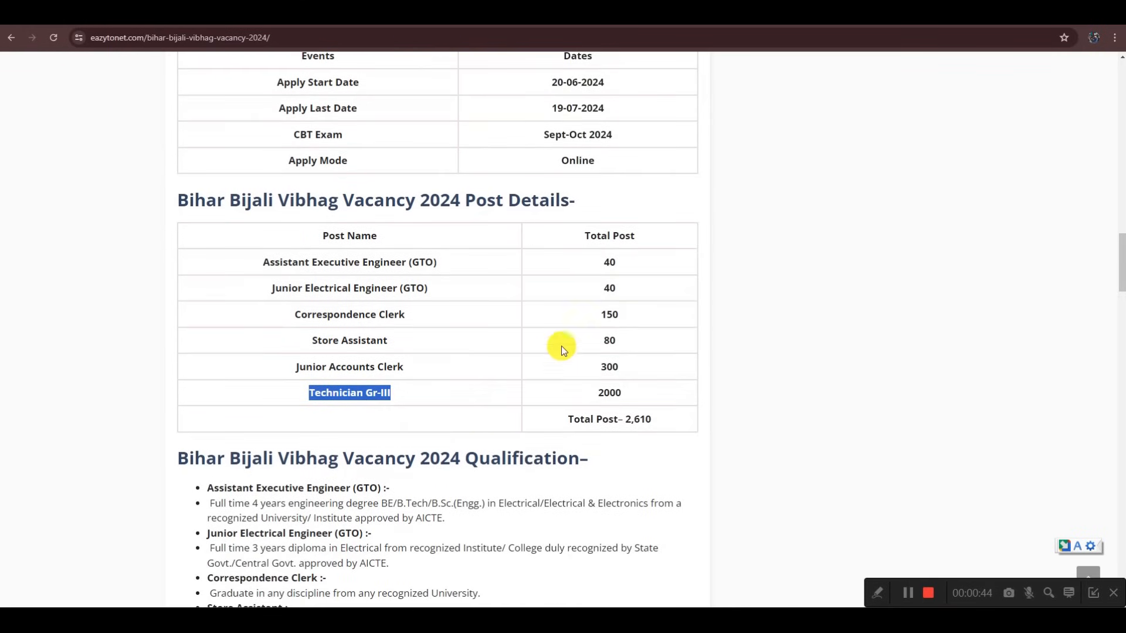
pyautogui.moveTo(593, 315); pyautogui.dragTo(595, 339)
pyautogui.click(572, 399)
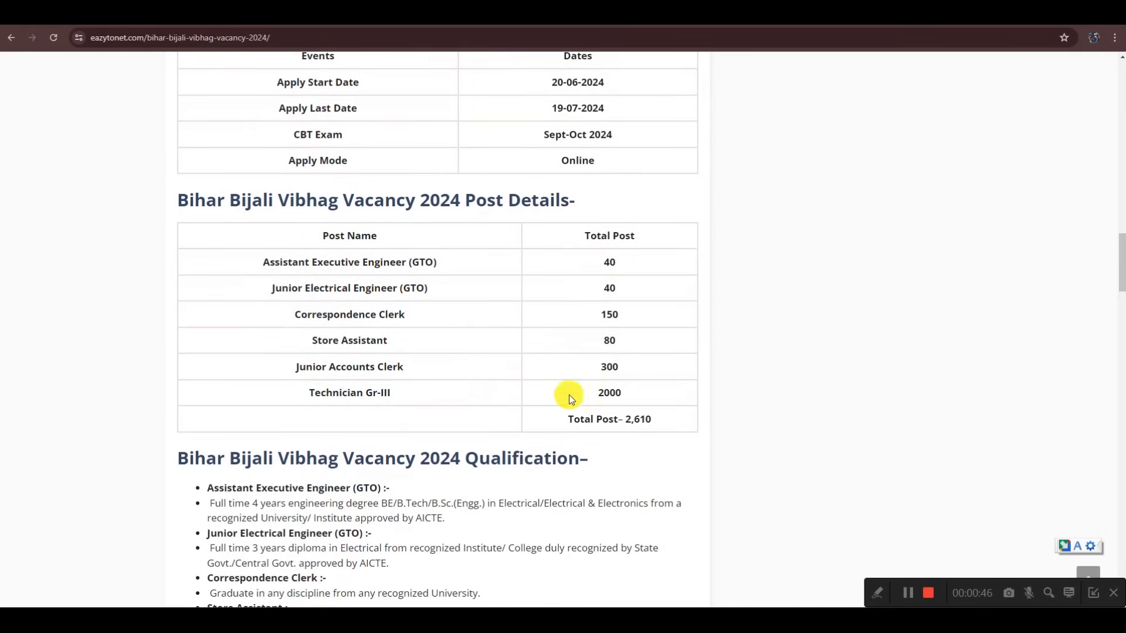
pyautogui.moveTo(312, 394); pyautogui.dragTo(397, 393)
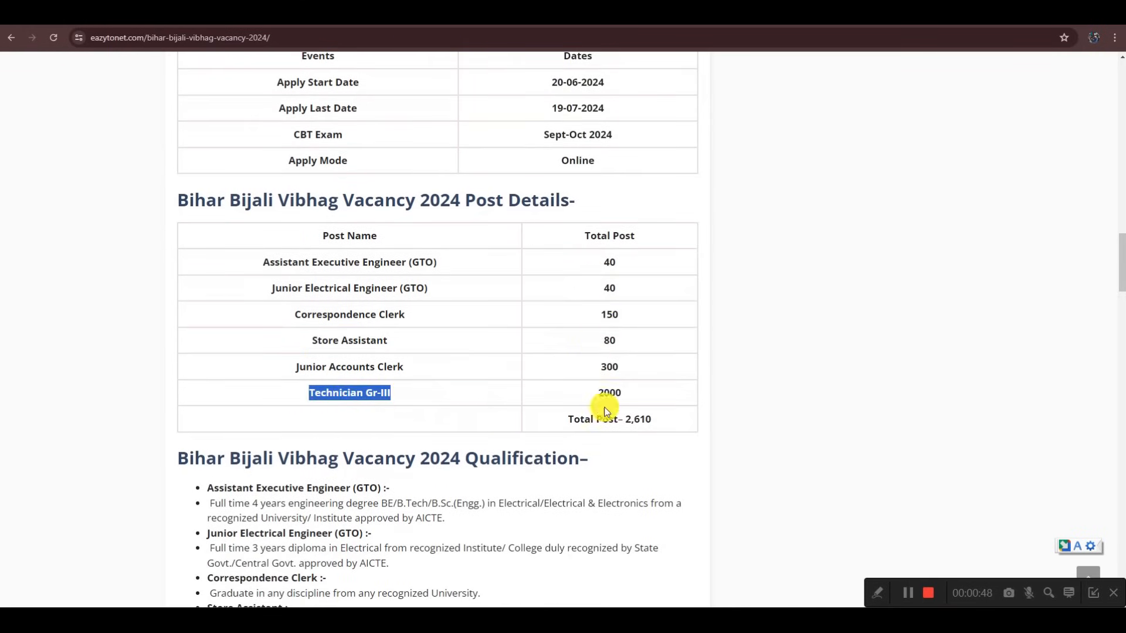
pyautogui.scroll(-2, 638, 398)
pyautogui.moveTo(625, 301); pyautogui.dragTo(651, 301)
pyautogui.scroll(-2, 622, 332)
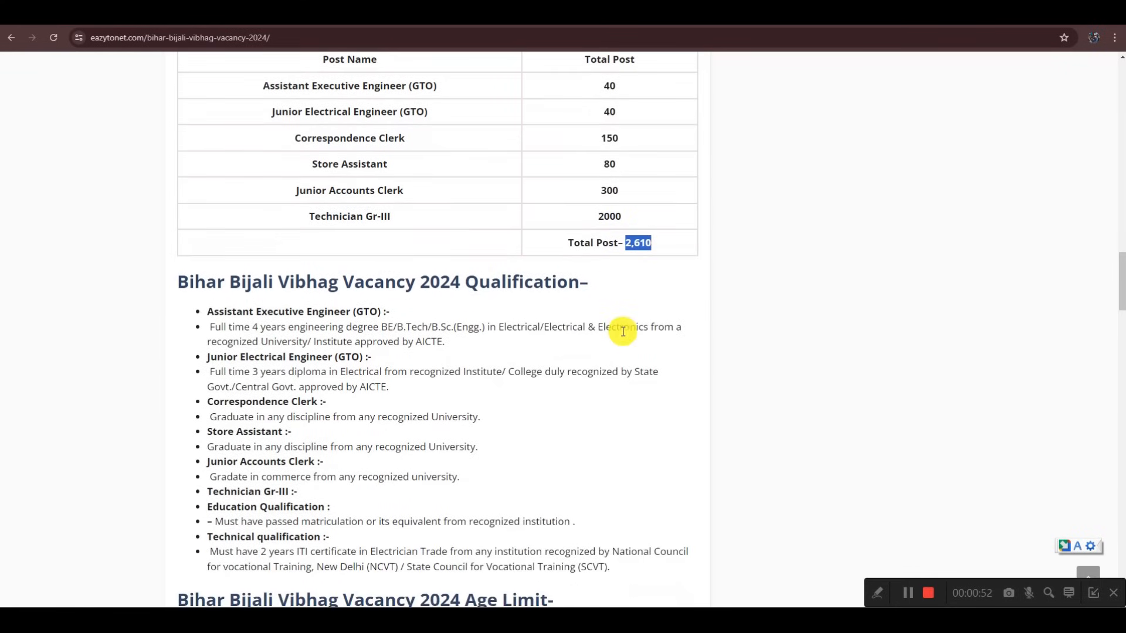
# Read the qualification requirements for Assistant Executive Engineer (GTO) and Junior Electrical Engineer (GTO)
pyautogui.scroll(-1, 480, 285)
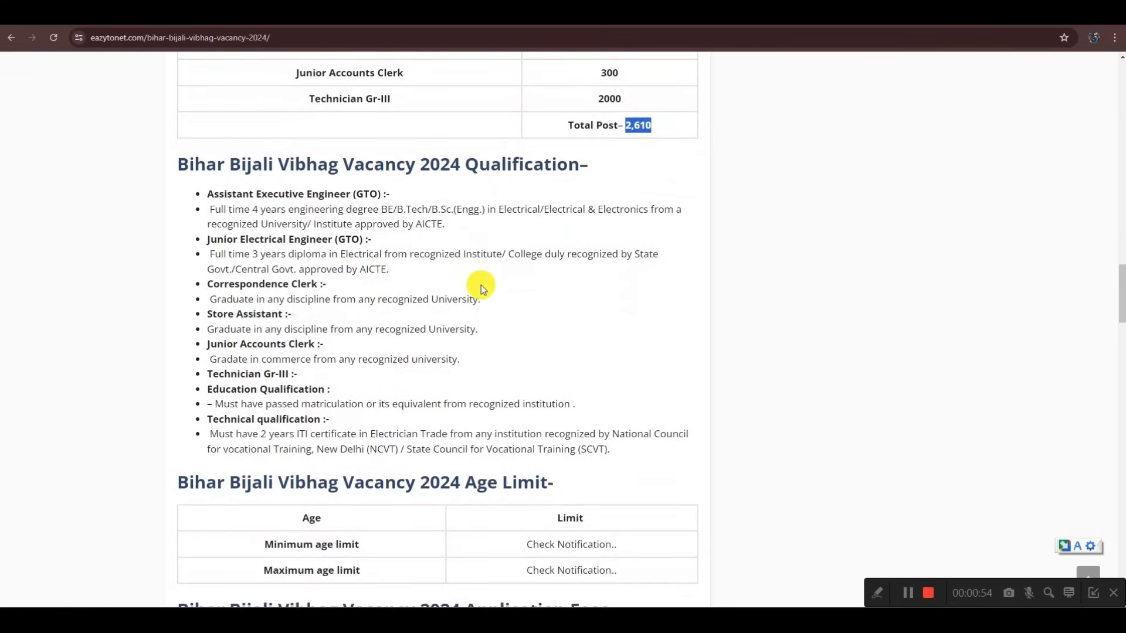
pyautogui.scroll(-1, 481, 285)
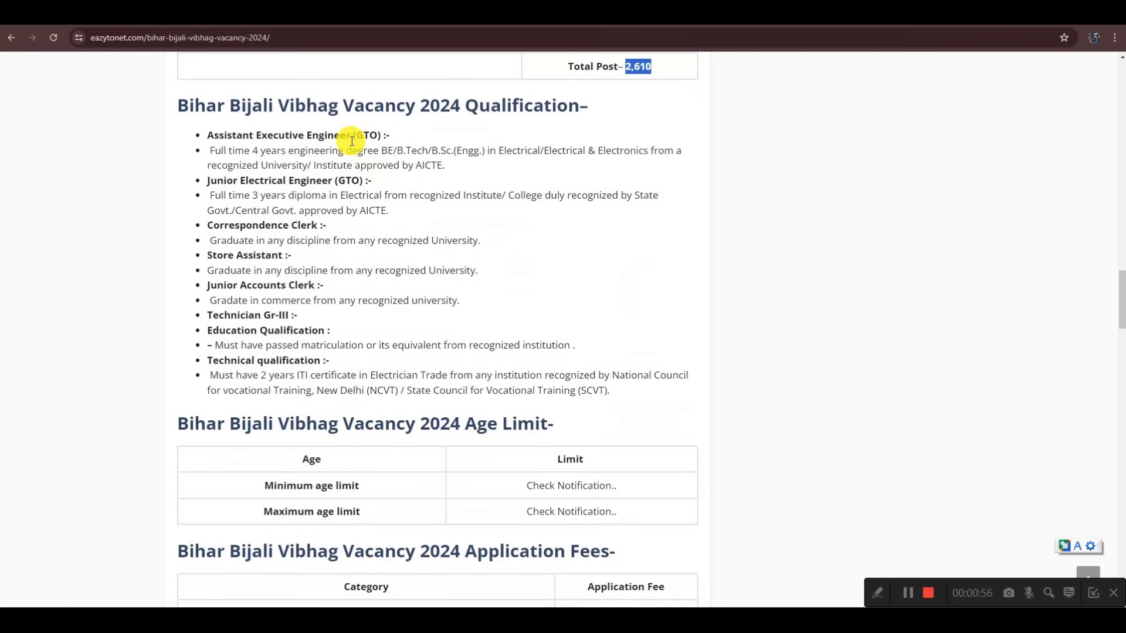
pyautogui.moveTo(382, 151); pyautogui.dragTo(482, 154)
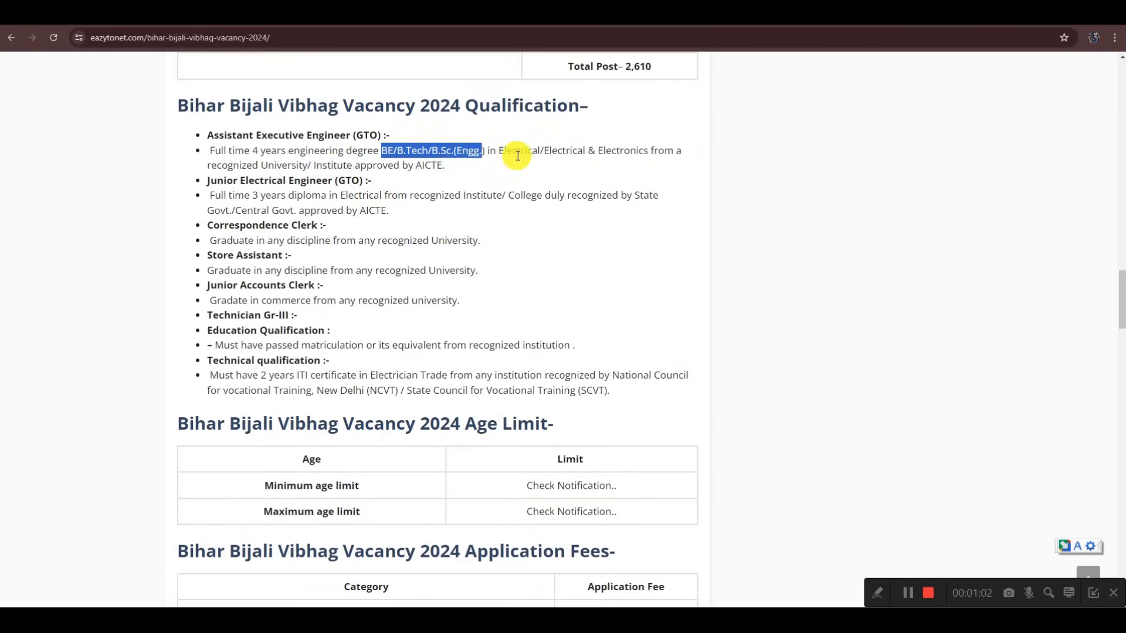
pyautogui.moveTo(598, 151); pyautogui.dragTo(649, 153)
pyautogui.click(622, 166)
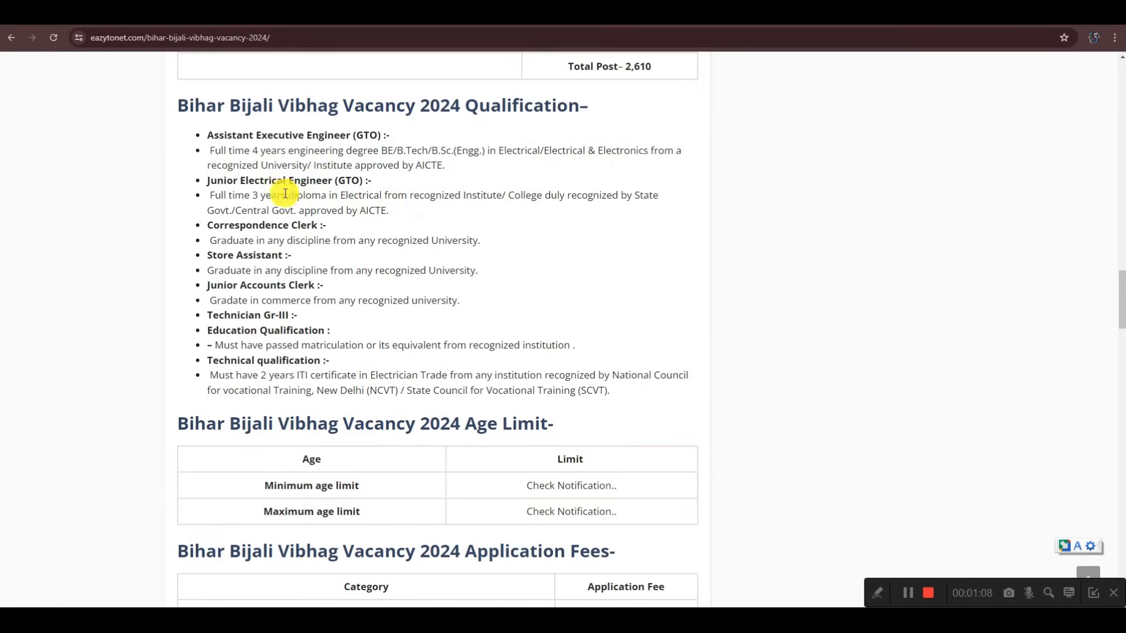
pyautogui.moveTo(252, 194); pyautogui.dragTo(356, 198)
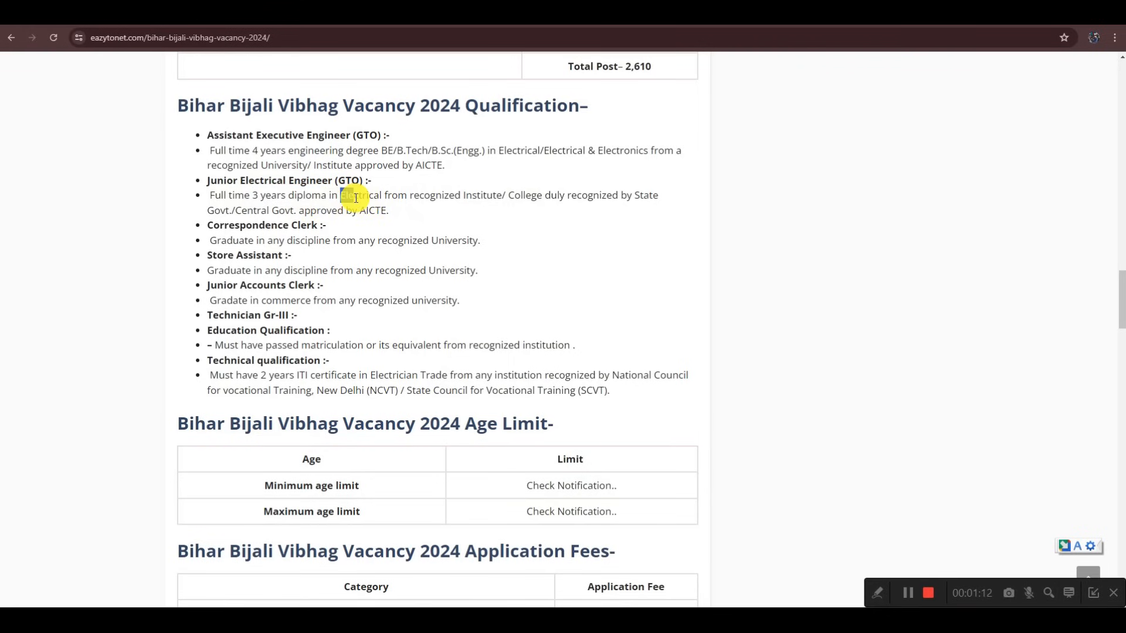
# Read the qualification requirements for Correspondence Clerk, Store Assistant and Junior Accounts Clerk
pyautogui.scroll(-1, 505, 209)
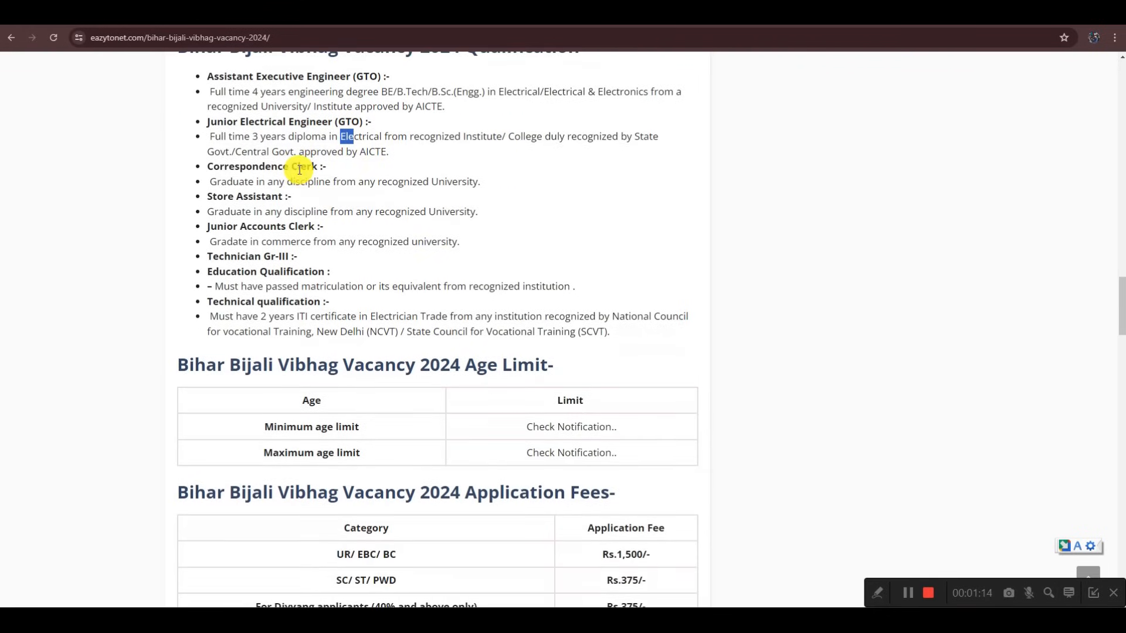
pyautogui.moveTo(209, 181); pyautogui.dragTo(259, 182)
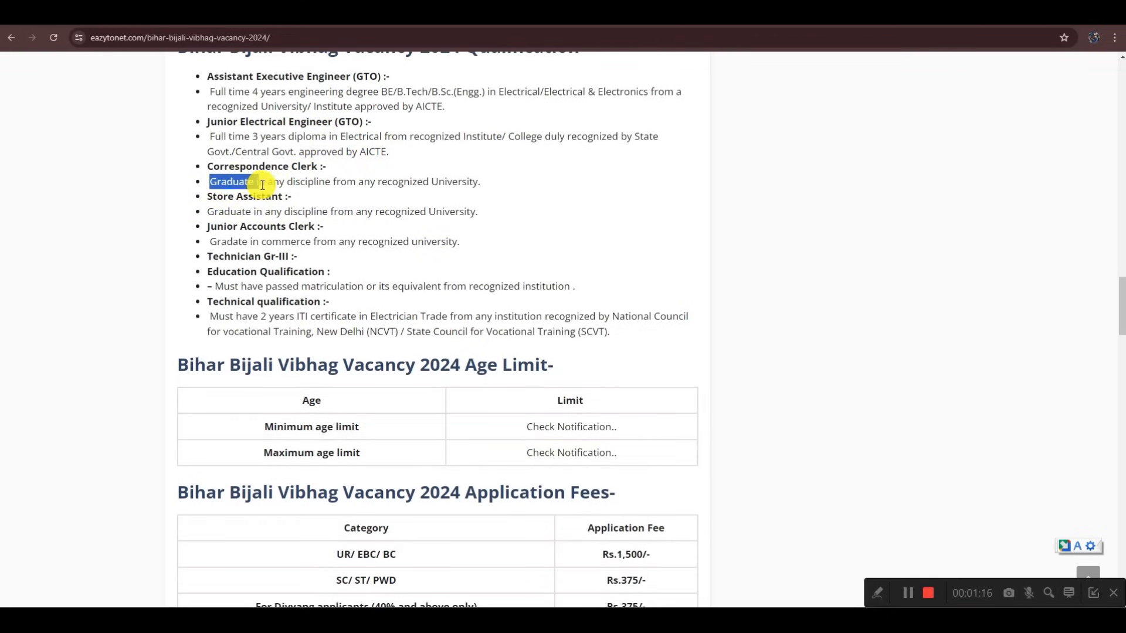
pyautogui.scroll(-1, 296, 188)
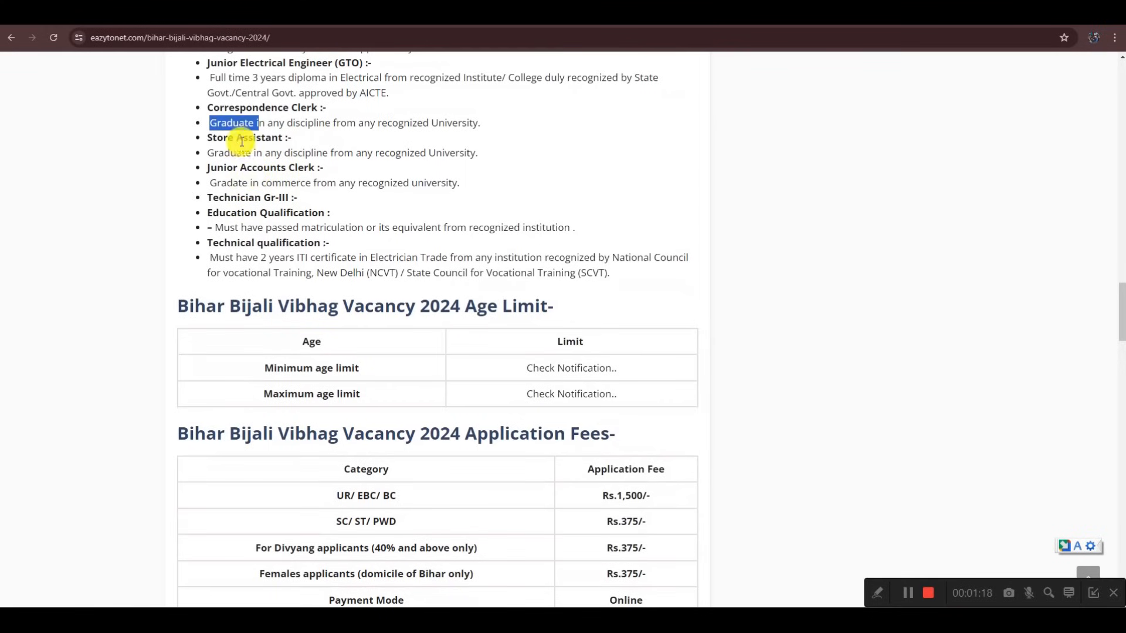
pyautogui.moveTo(236, 138); pyautogui.dragTo(281, 138)
pyautogui.moveTo(208, 153); pyautogui.dragTo(315, 171)
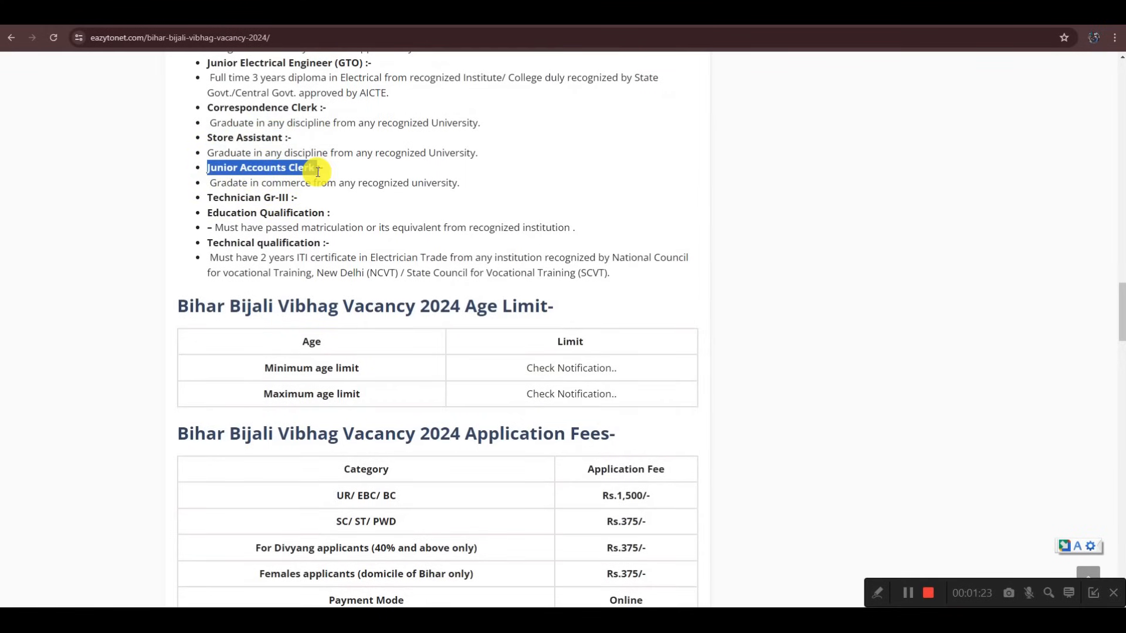
pyautogui.click(213, 183)
pyautogui.moveTo(213, 183); pyautogui.dragTo(309, 184)
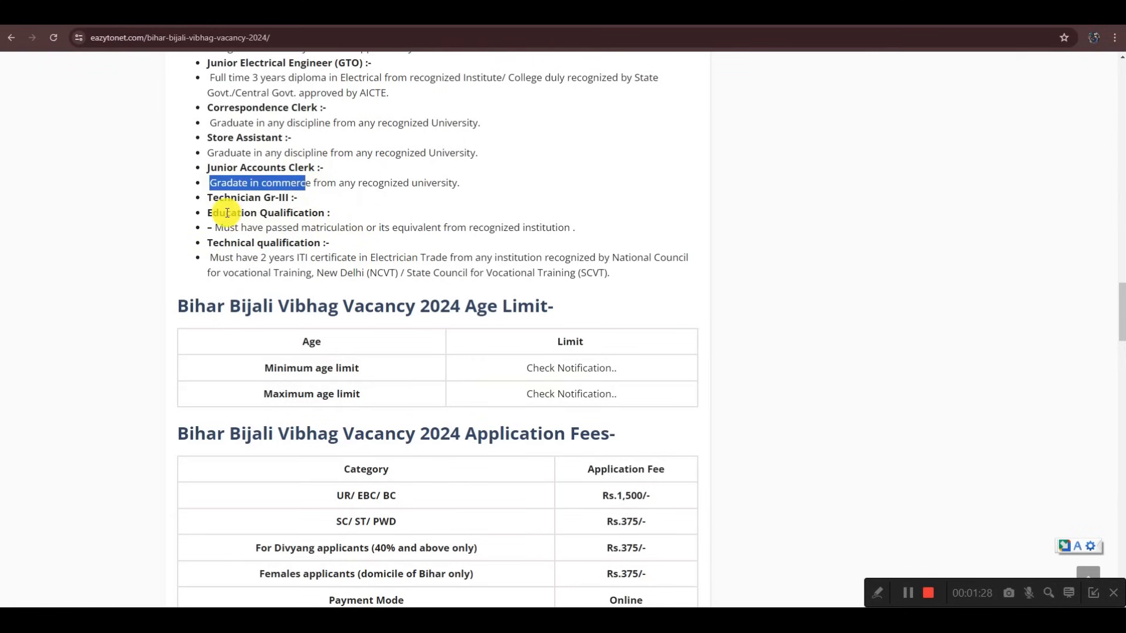
# Read the educational and technical qualifications for Technician Gr-III, and view the Age Limit table
pyautogui.moveTo(207, 198); pyautogui.dragTo(365, 229)
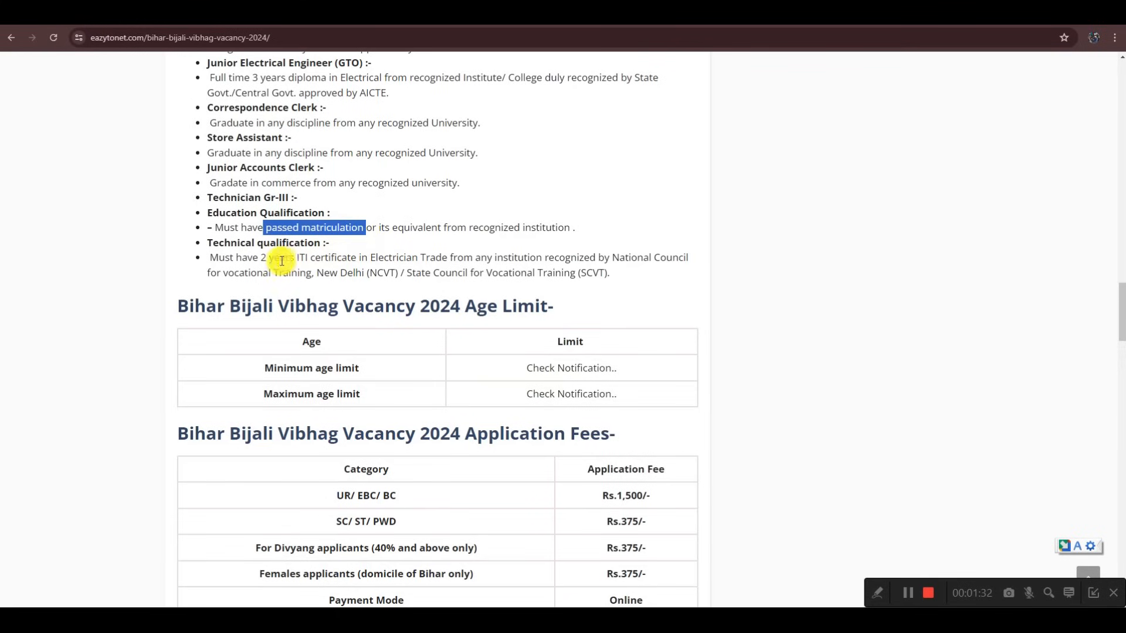
pyautogui.moveTo(259, 258); pyautogui.dragTo(412, 258)
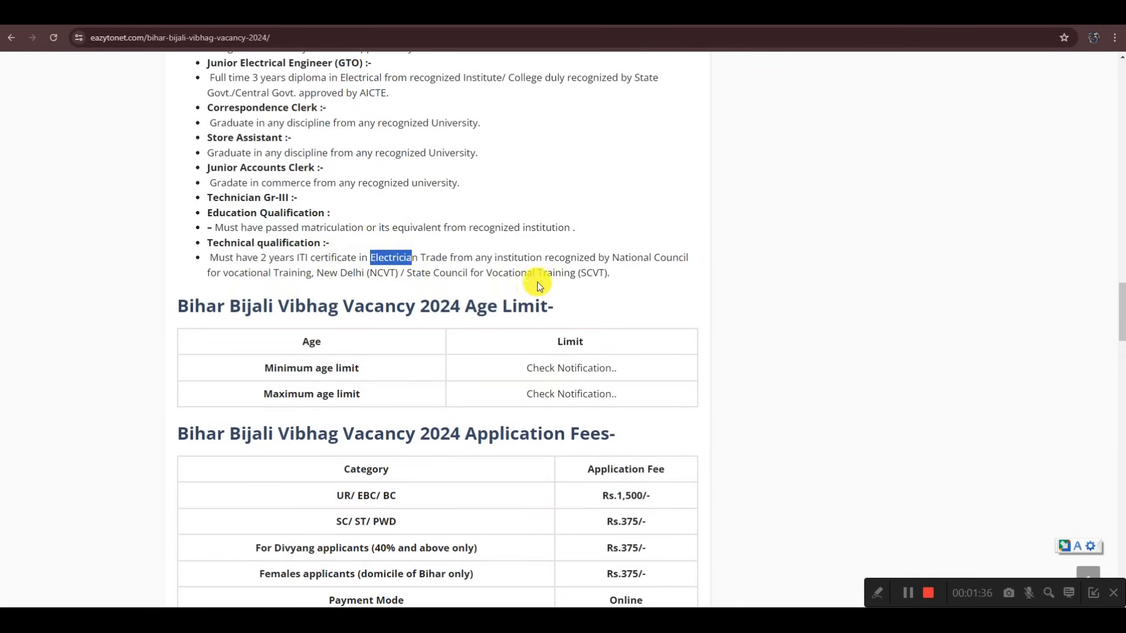
pyautogui.scroll(-2, 594, 278)
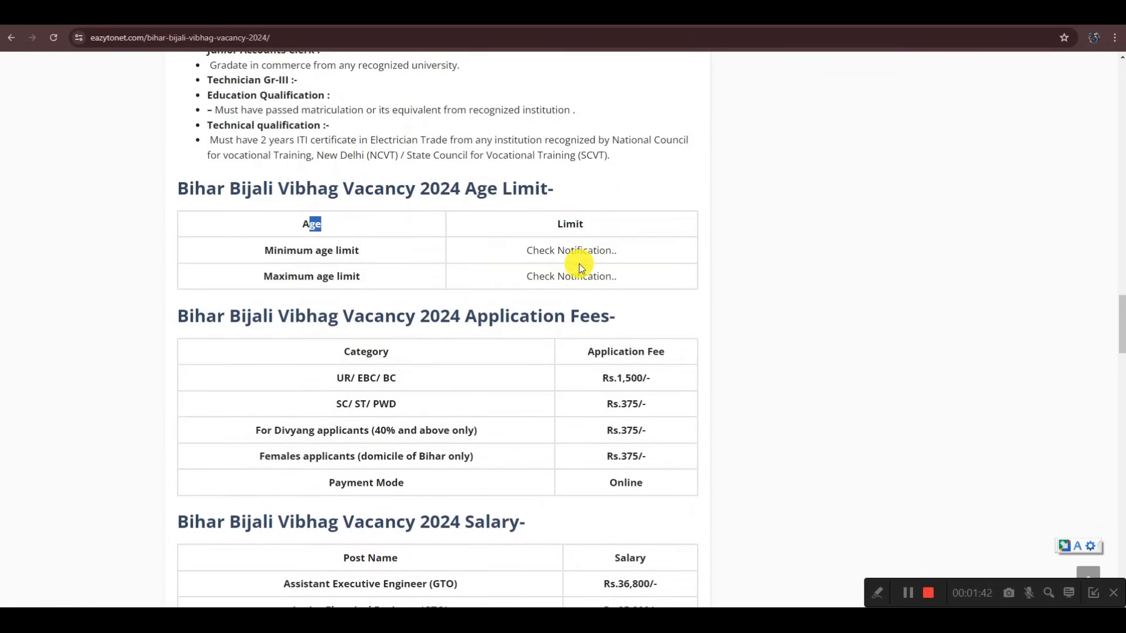
pyautogui.scroll(-1, 580, 268)
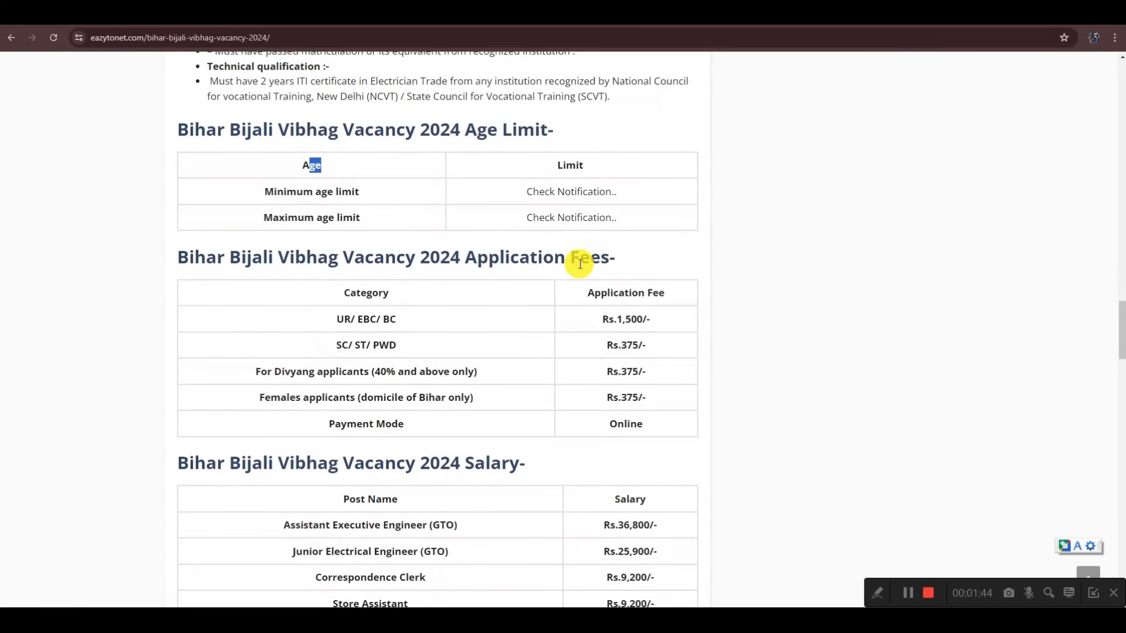
# Check the application fee for the UR/ EBC/ BC category in the Application Fees table
pyautogui.scroll(-1, 579, 264)
pyautogui.moveTo(588, 235); pyautogui.dragTo(666, 234)
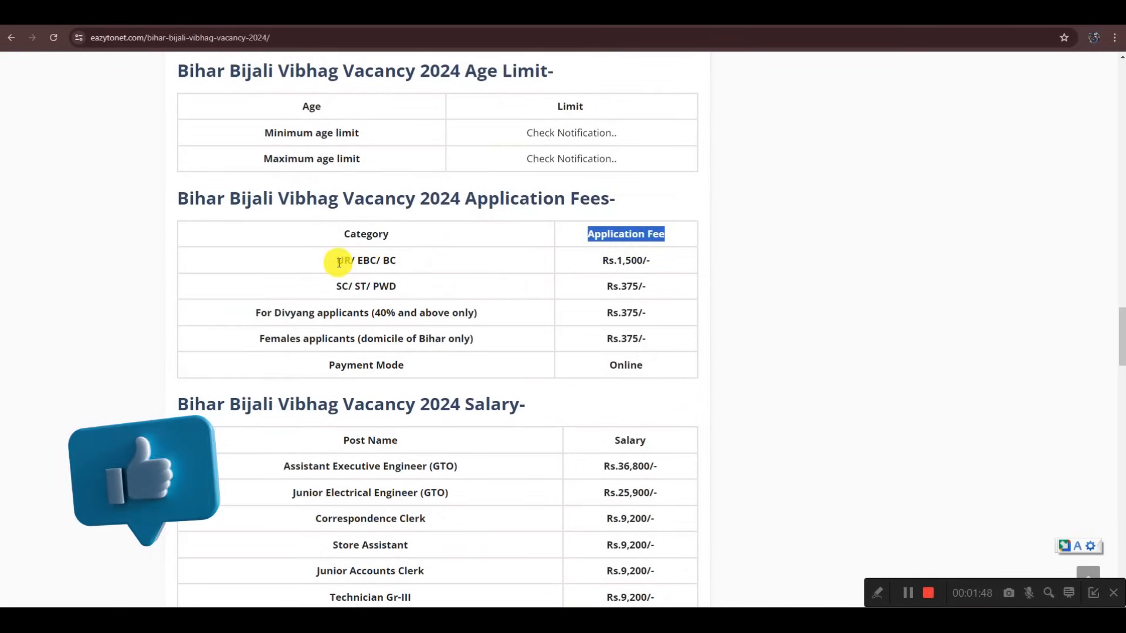
pyautogui.moveTo(338, 262); pyautogui.dragTo(349, 262)
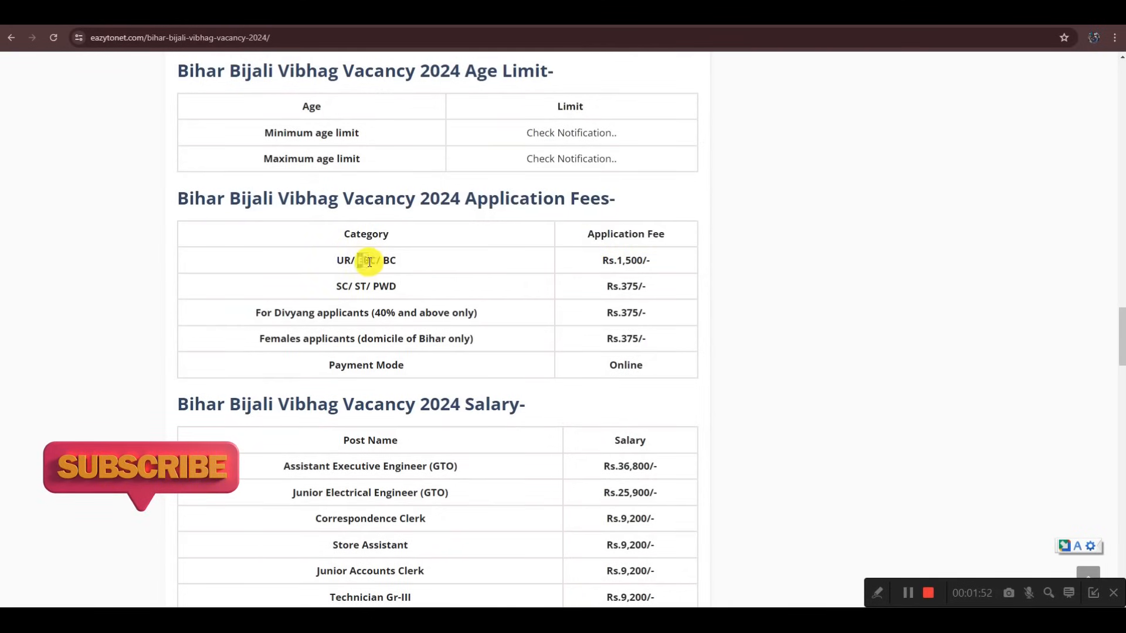
pyautogui.moveTo(383, 260); pyautogui.dragTo(399, 262)
pyautogui.click(624, 263)
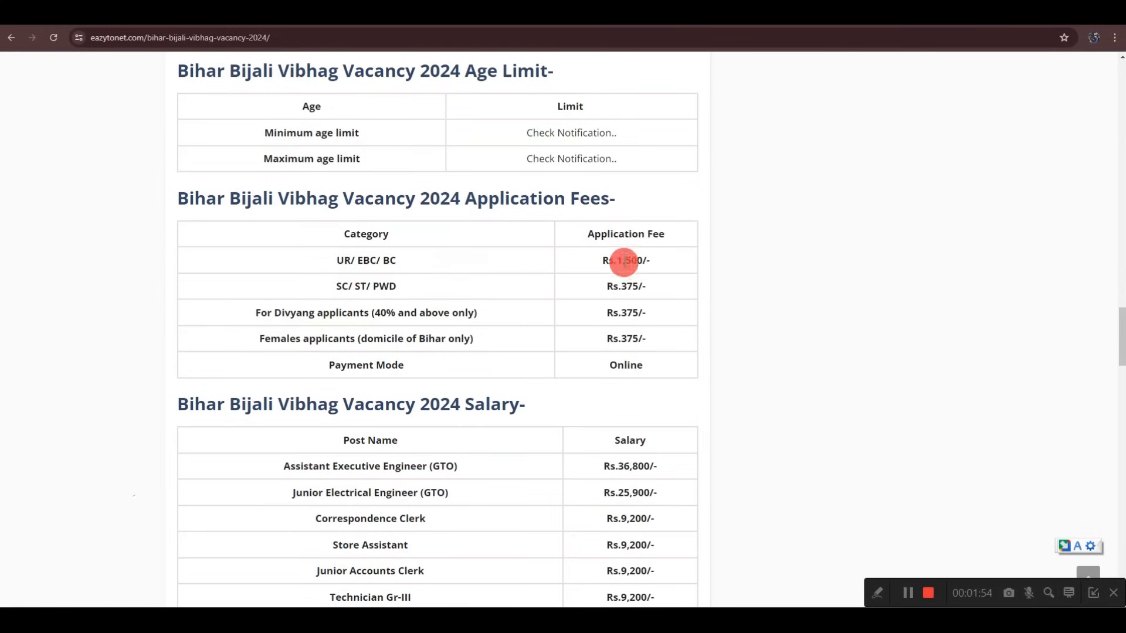
pyautogui.doubleClick(624, 262)
# Check the application fees for the SC/ ST/ PWD category and for female applicants domiciled in Bihar
pyautogui.click(338, 288)
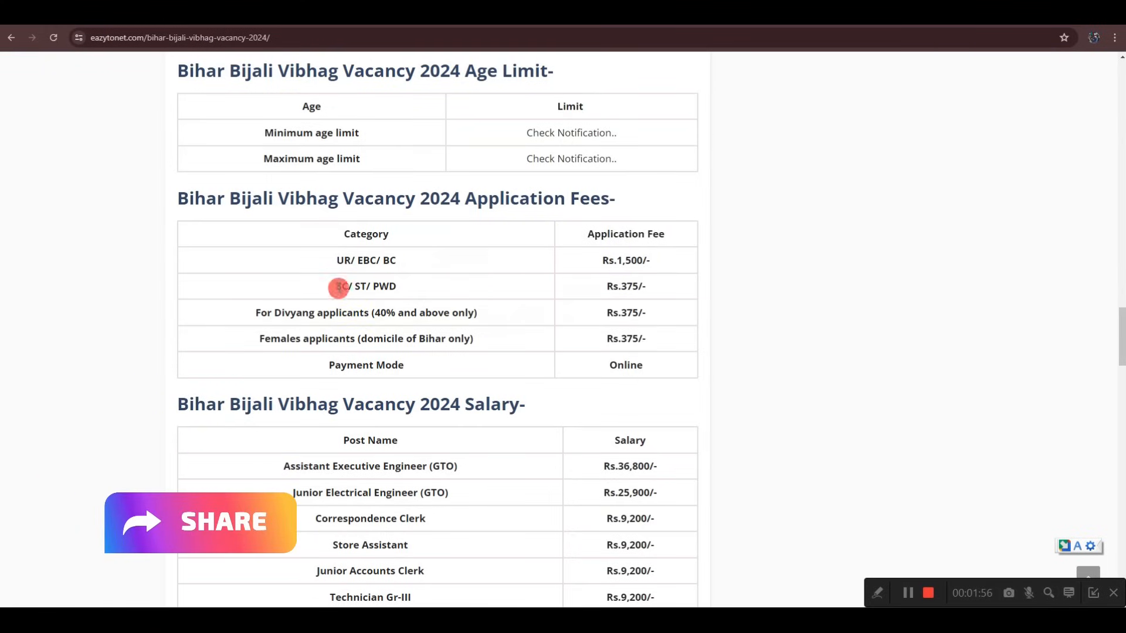
pyautogui.moveTo(338, 288); pyautogui.dragTo(402, 289)
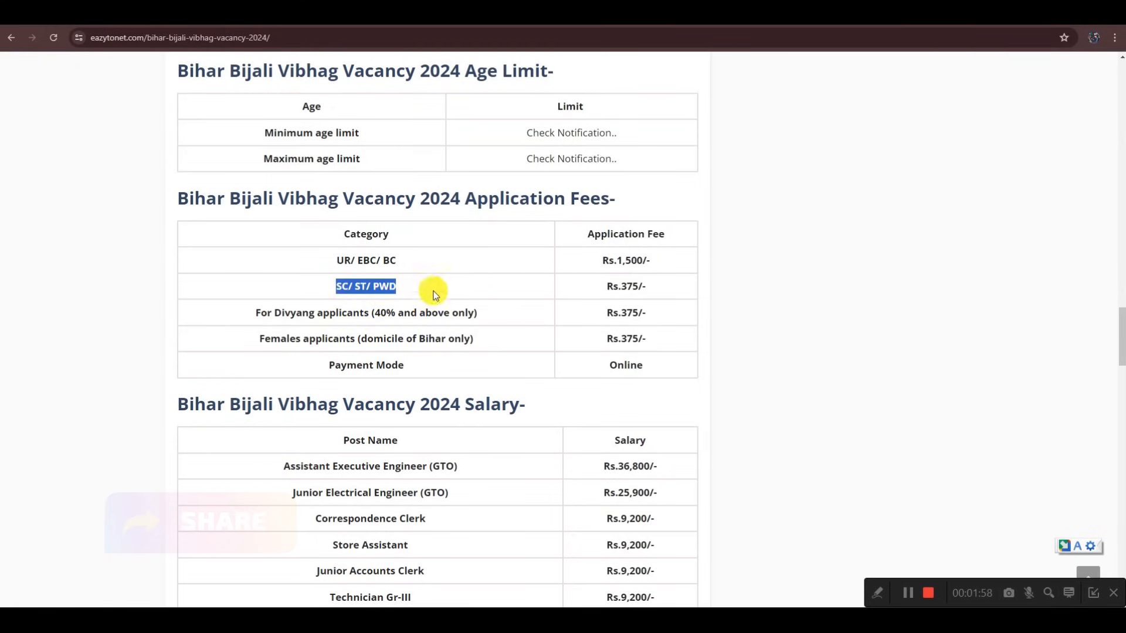
pyautogui.click(626, 287)
pyautogui.doubleClick(627, 287)
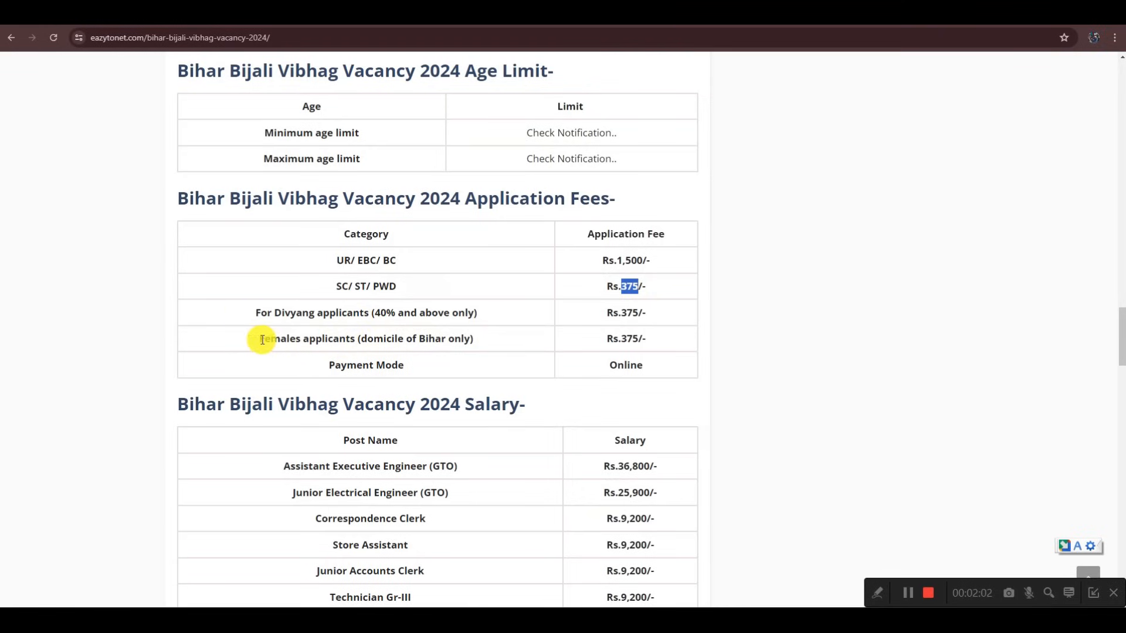
pyautogui.moveTo(260, 339); pyautogui.dragTo(457, 351)
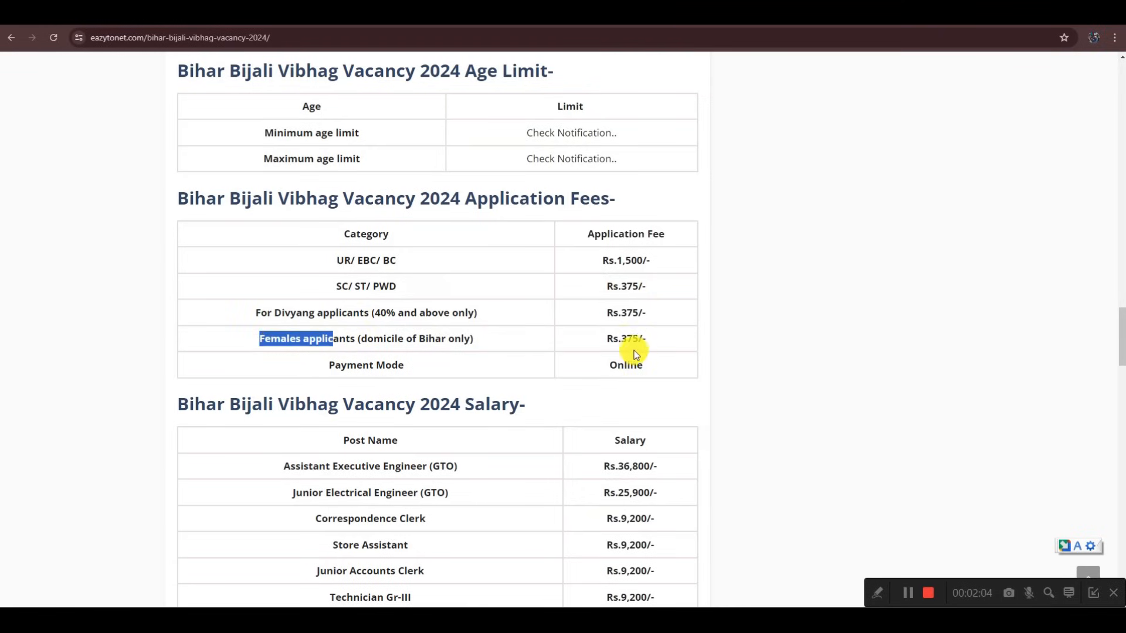
pyautogui.moveTo(624, 343); pyautogui.dragTo(633, 343)
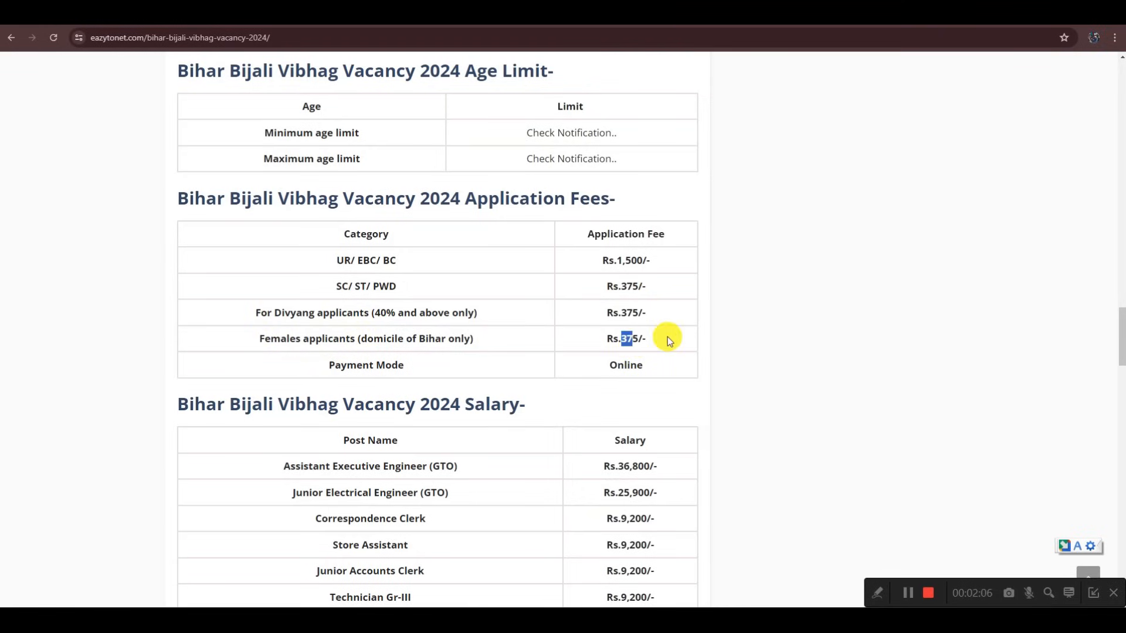
# Open the New Notice document from the article's Important Links table
pyautogui.scroll(-1, 668, 336)
pyautogui.scroll(-3, 668, 337)
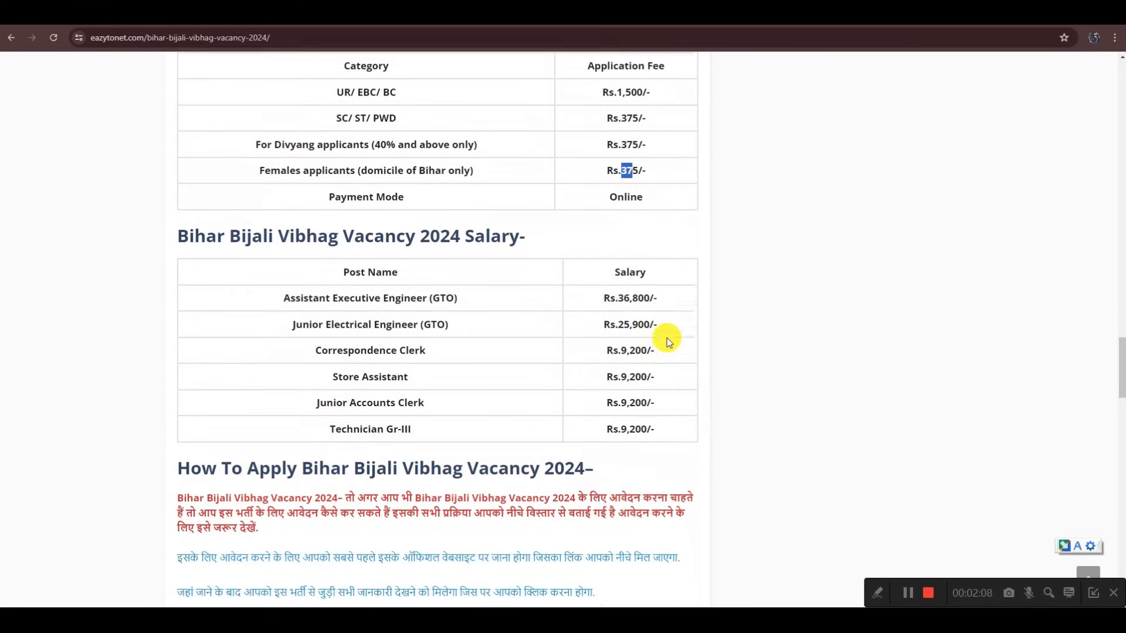
pyautogui.scroll(-5, 664, 304)
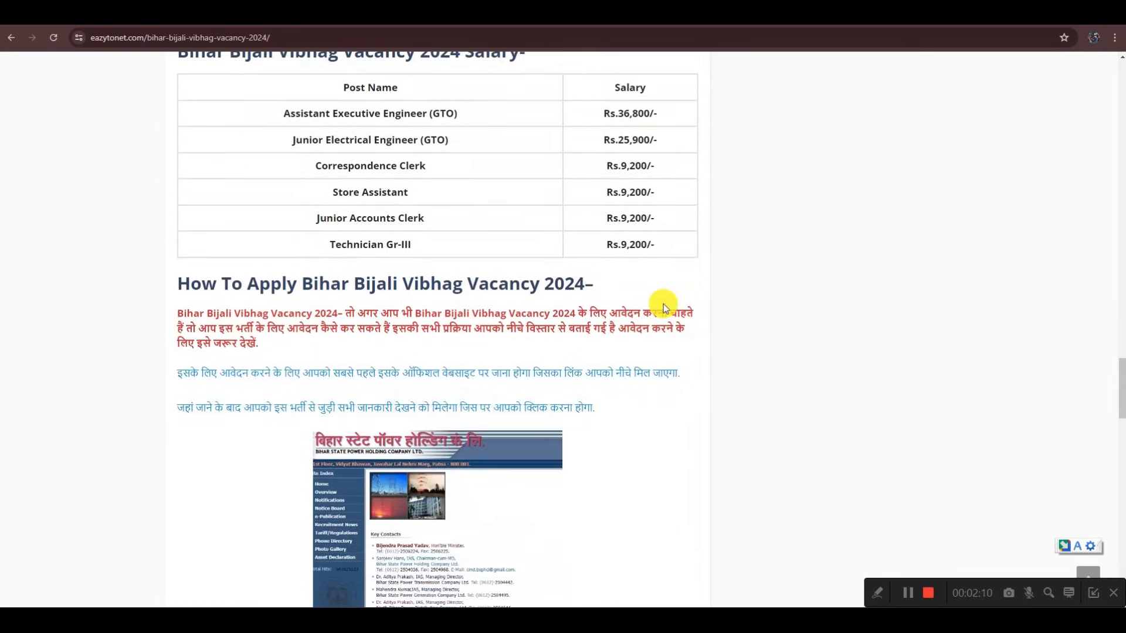
pyautogui.scroll(-10, 663, 303)
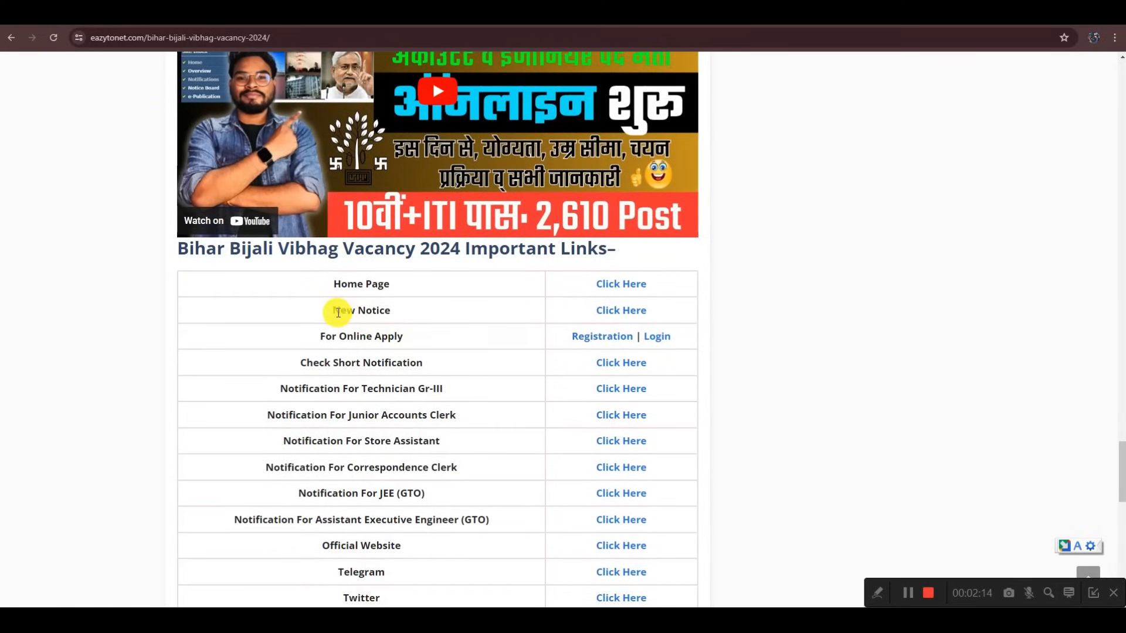
pyautogui.moveTo(337, 310); pyautogui.dragTo(399, 310)
pyautogui.click(598, 309)
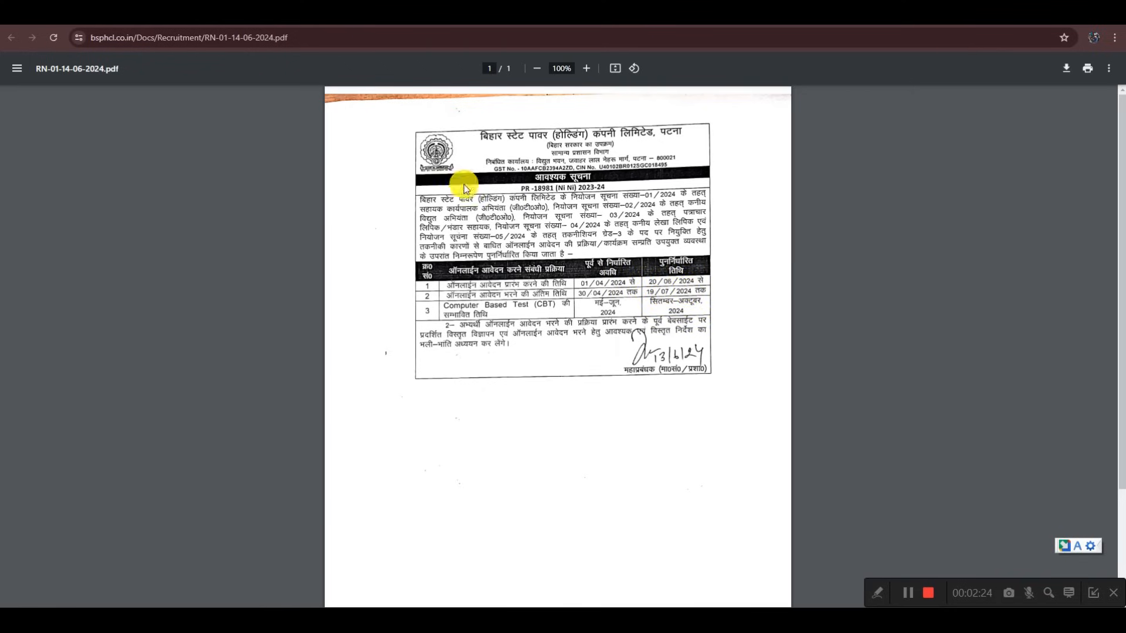
# Return to the article and open the Technician Gr-III notification from the Important Links table
pyautogui.hotkey('ctrl', 'w')
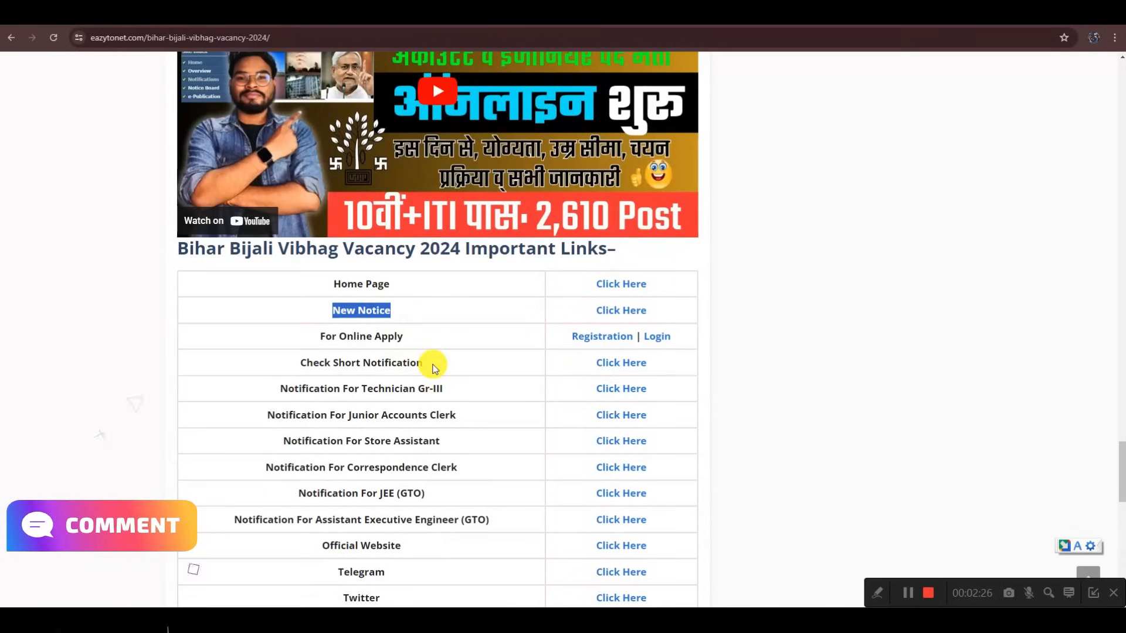
pyautogui.scroll(-1, 435, 368)
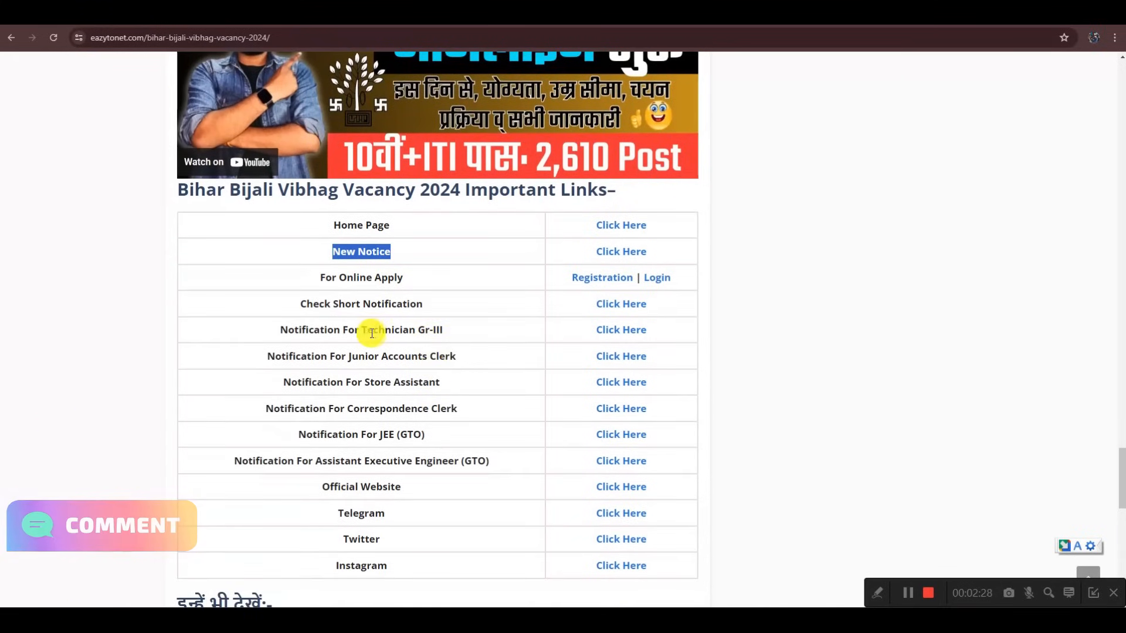
pyautogui.moveTo(361, 329); pyautogui.dragTo(575, 335)
pyautogui.click(613, 329)
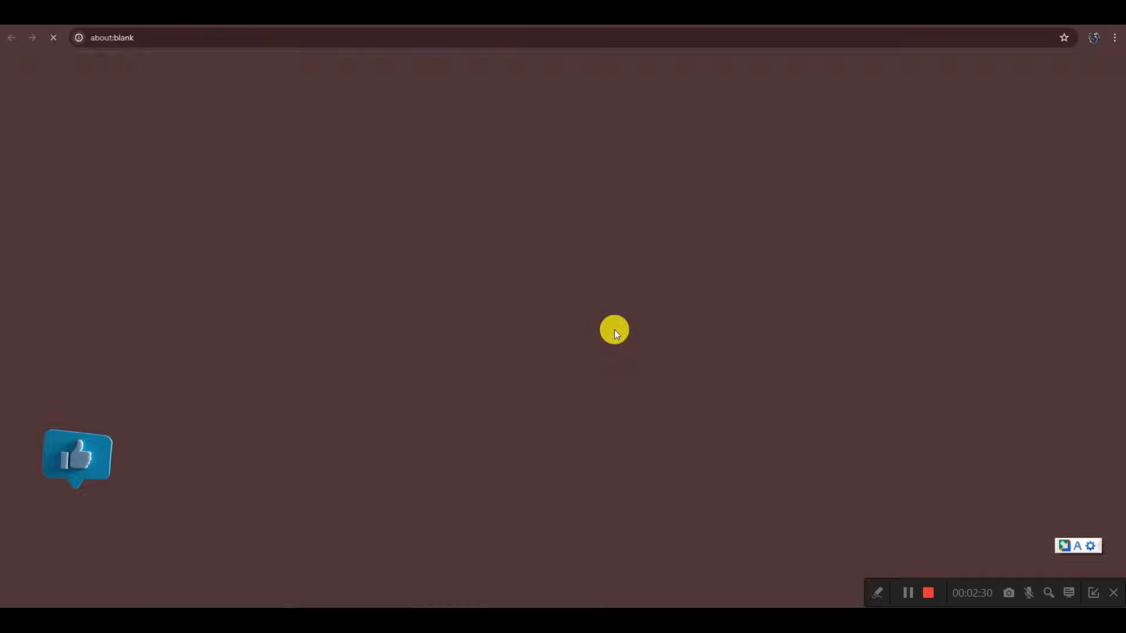
# Read the Technician Grade-III notification's category-wise vacancies, qualifications, probation, remuneration and age limits
pyautogui.scroll(-2, 561, 275)
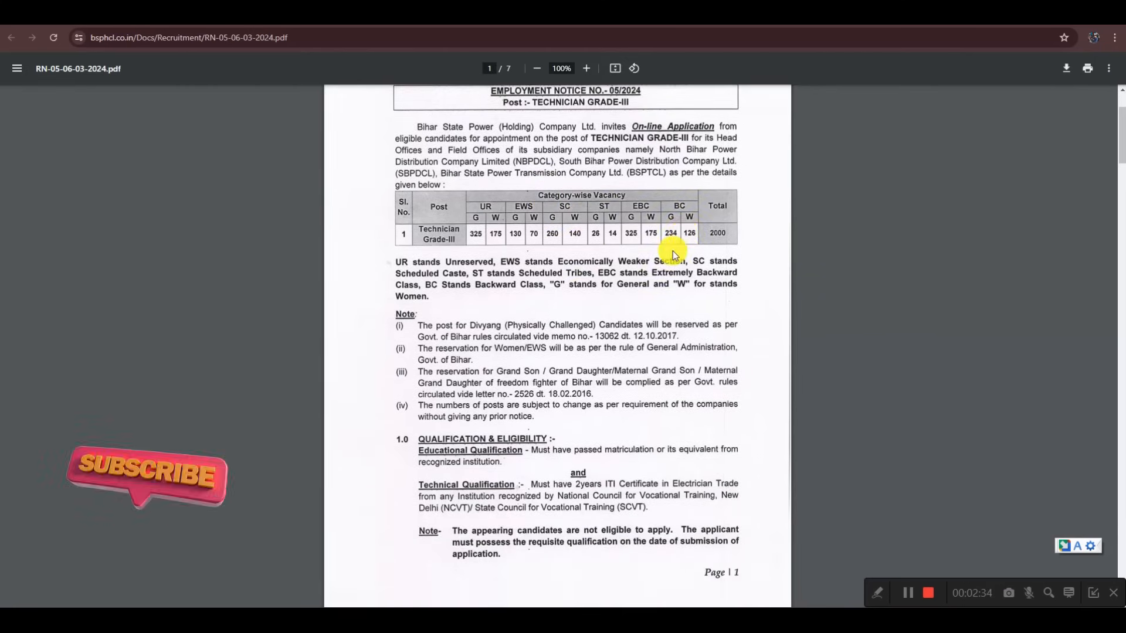
pyautogui.scroll(-4, 674, 251)
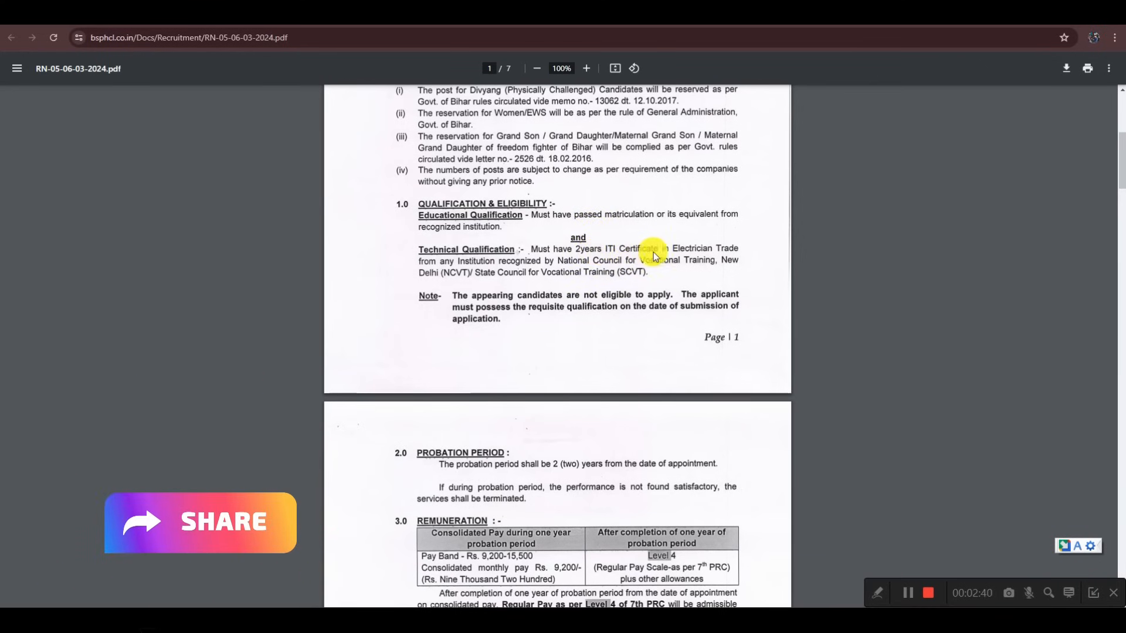
pyautogui.scroll(-6, 696, 255)
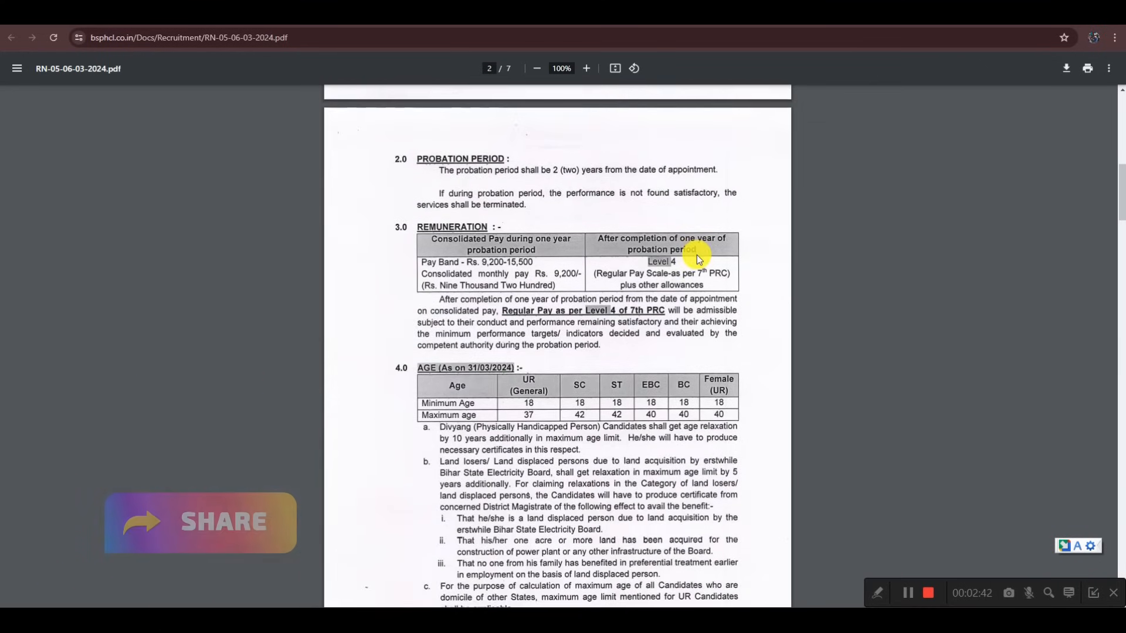
pyautogui.scroll(-3, 673, 227)
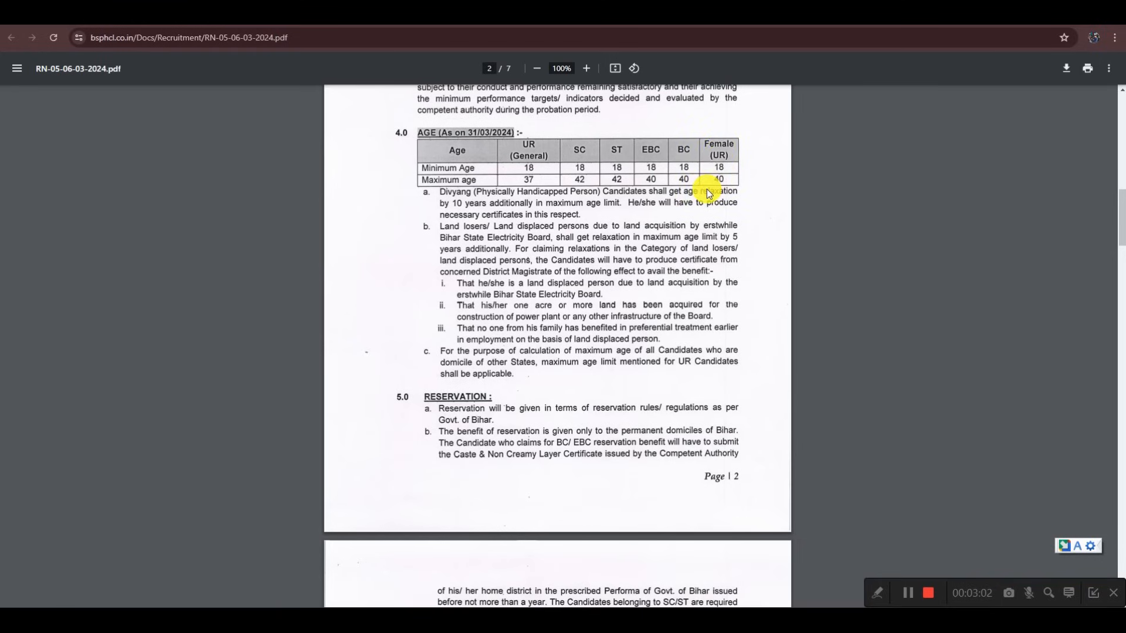
# Read the notification's application fee, mode of selection, important dates and how-to-apply sections
pyautogui.scroll(-10, 690, 224)
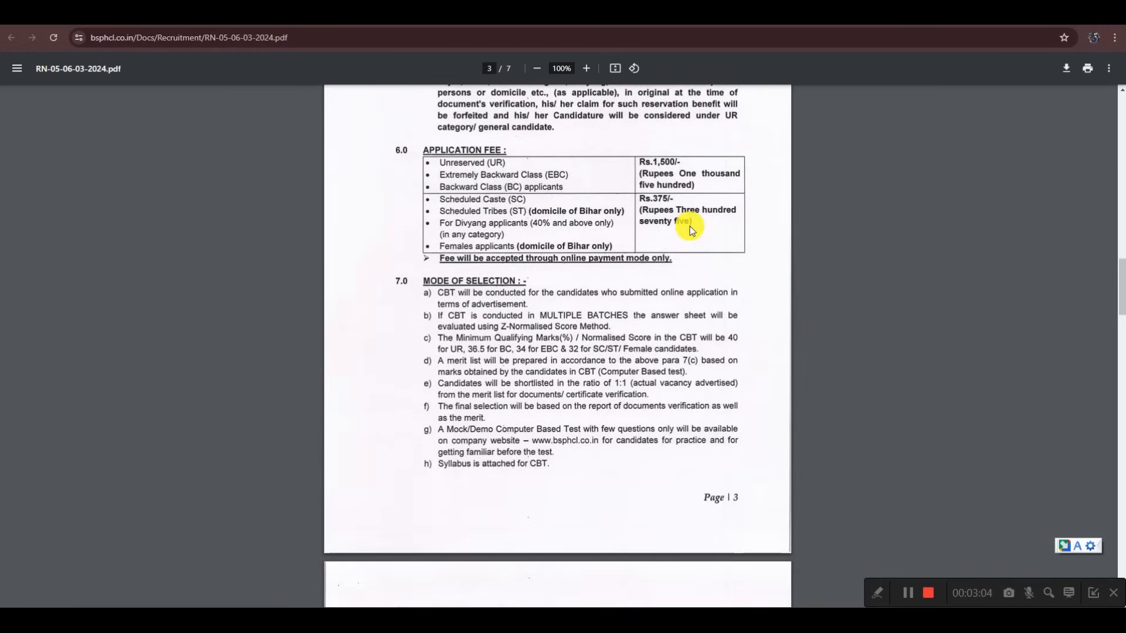
pyautogui.scroll(-9, 690, 227)
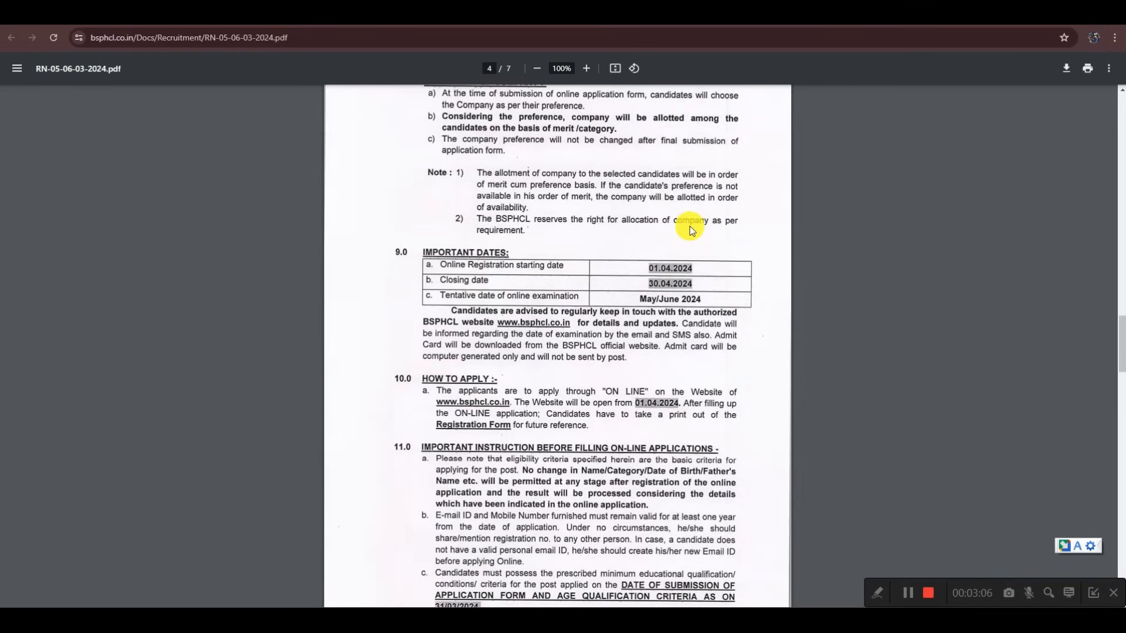
pyautogui.scroll(-3, 690, 230)
pyautogui.scroll(1, 692, 230)
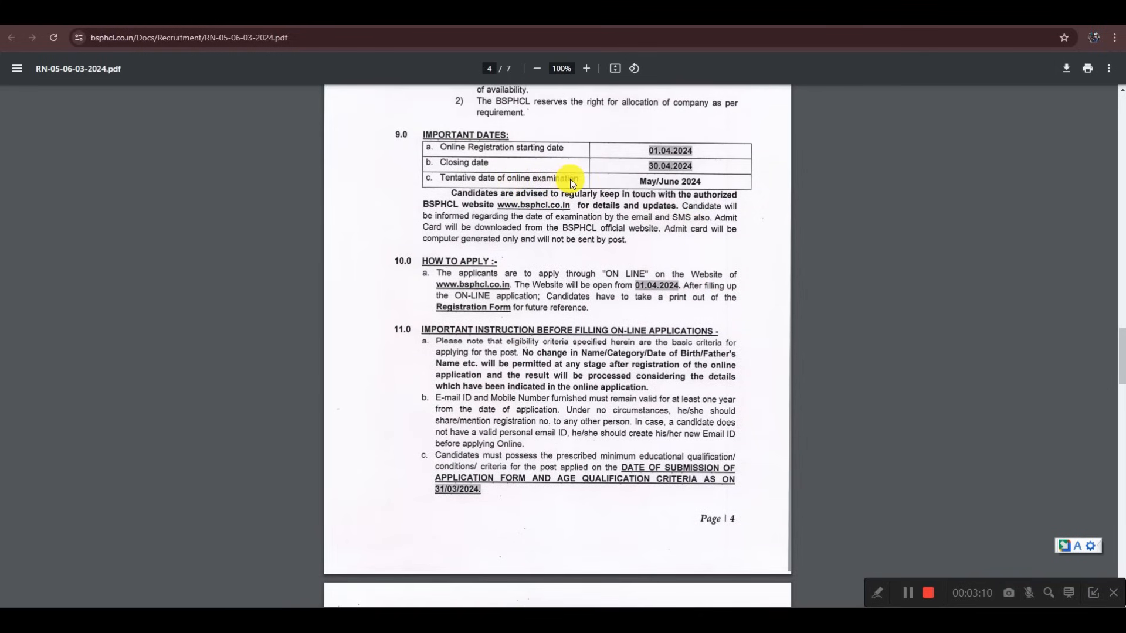
# Check the rescheduled dates in the new notice, and skim the remaining instructions of the Technician Grade-III notification
pyautogui.click(357, 22)
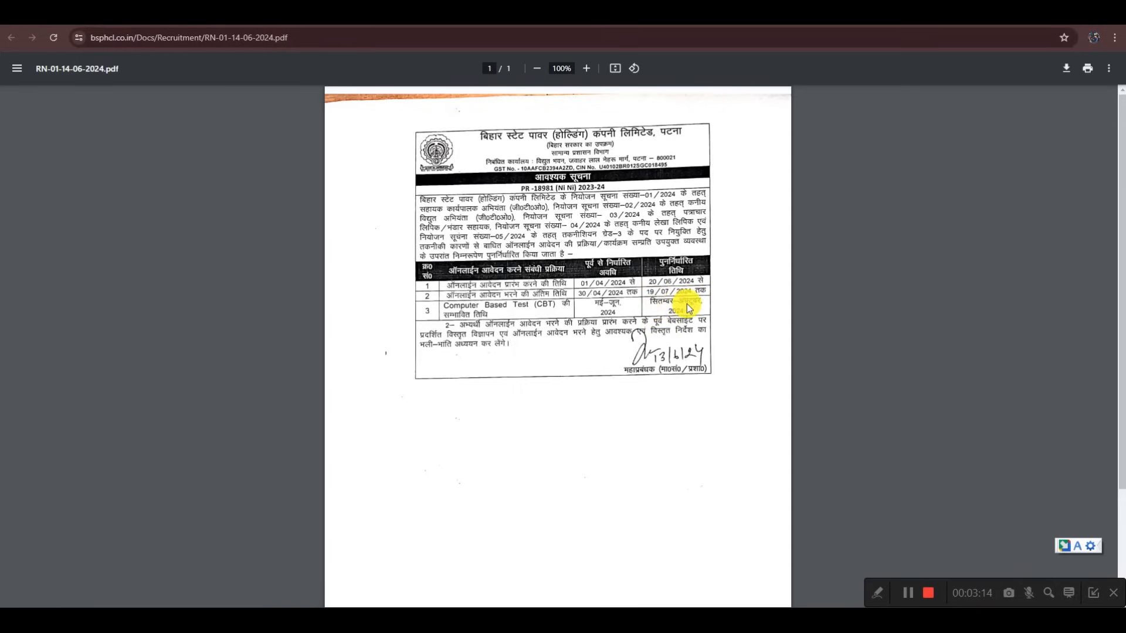
pyautogui.click(252, 21)
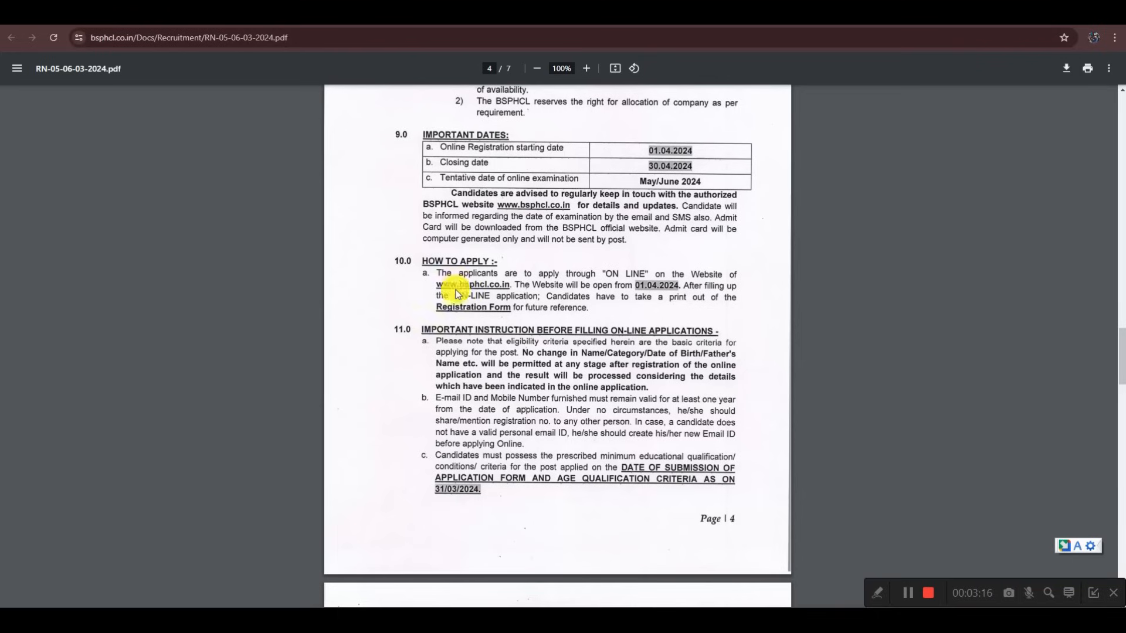
pyautogui.scroll(-15, 485, 356)
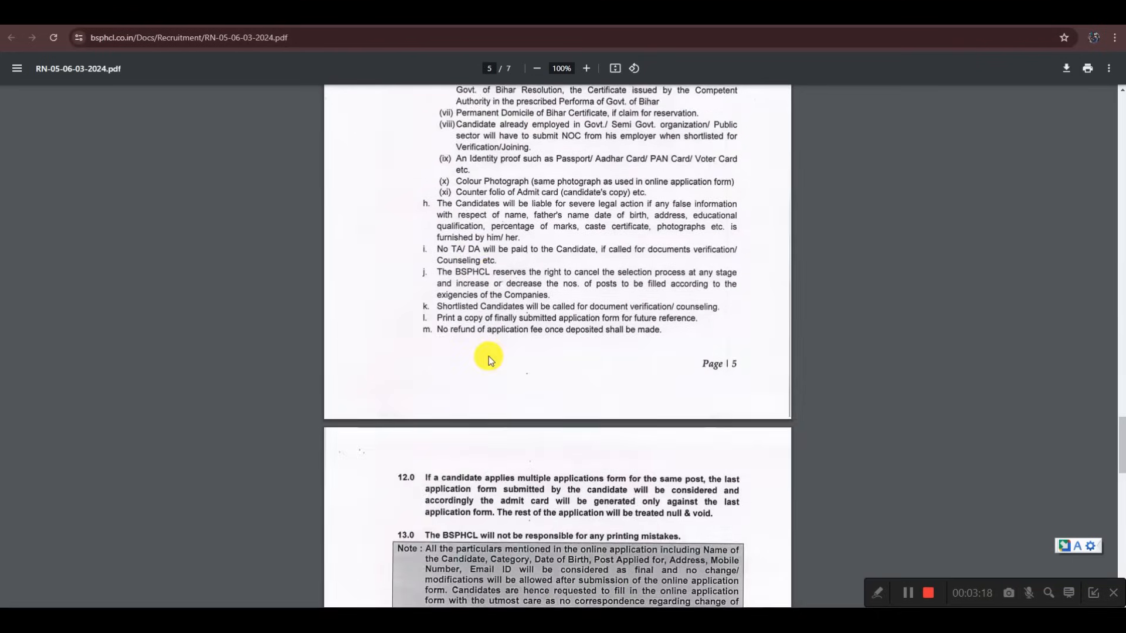
pyautogui.scroll(-5, 488, 357)
# Return to the article and review the notification links for Junior Accounts Clerk, Store Assistant and Correspondence Clerk
pyautogui.click(70, 20)
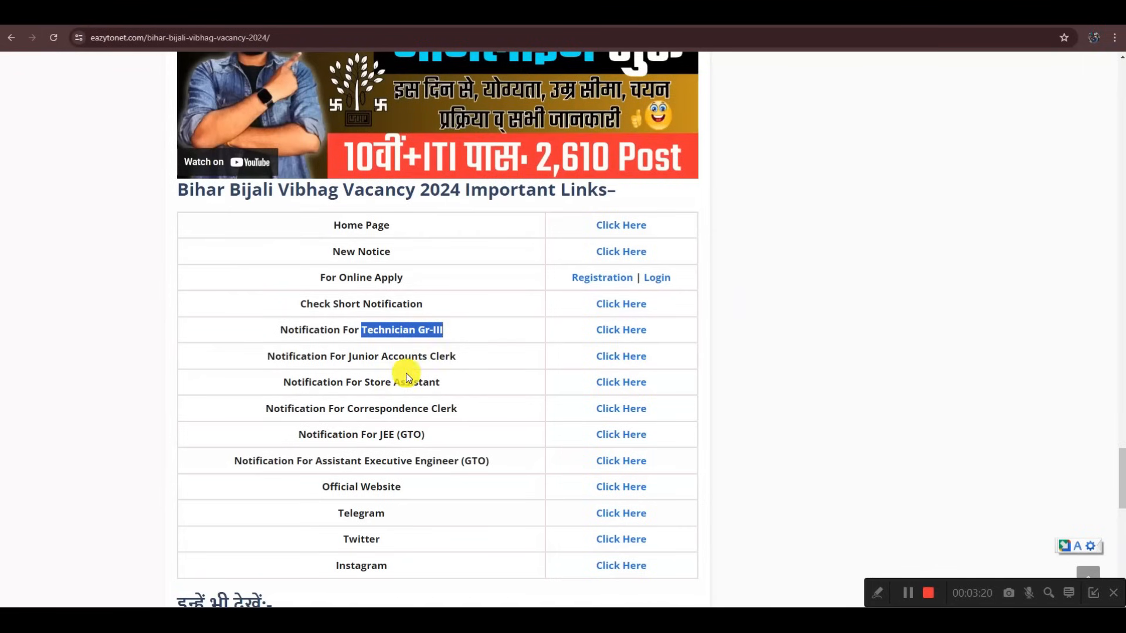
pyautogui.click(453, 362)
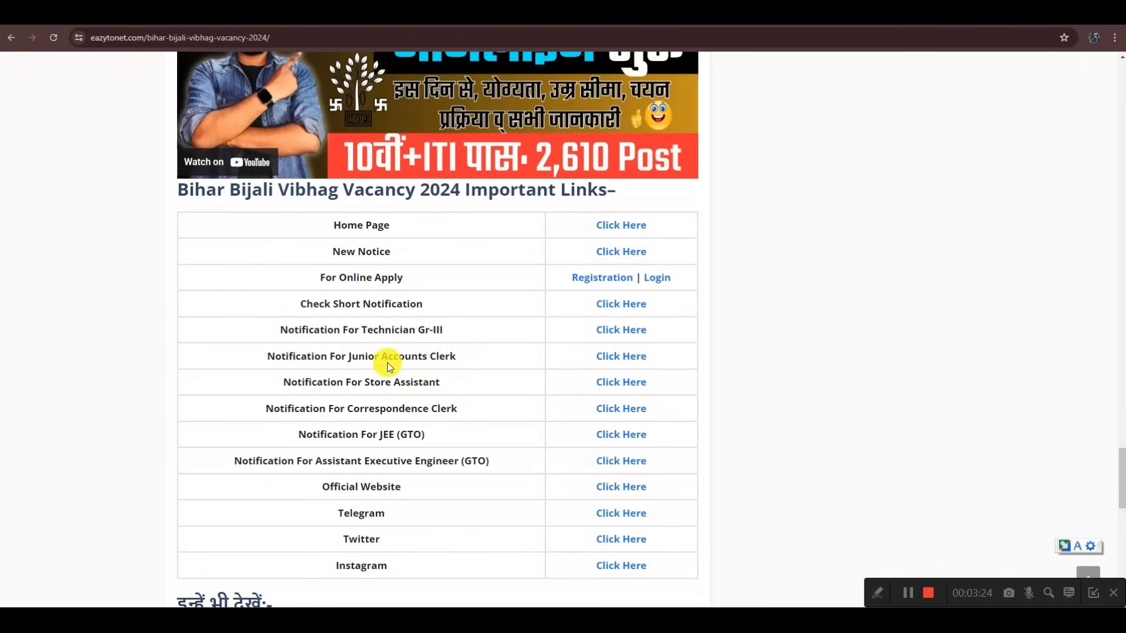
pyautogui.moveTo(383, 357); pyautogui.dragTo(454, 357)
pyautogui.moveTo(400, 382); pyautogui.dragTo(447, 409)
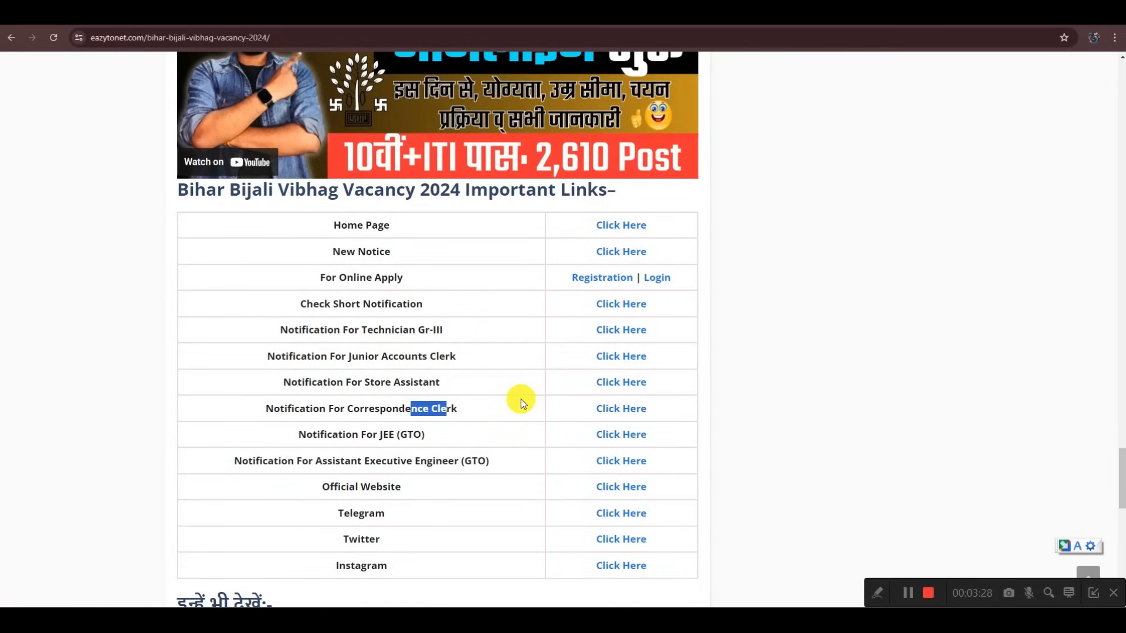
# Open the online Registration form from the For Online Apply row, dismiss its instructions and accept the data consent
pyautogui.scroll(1, 522, 402)
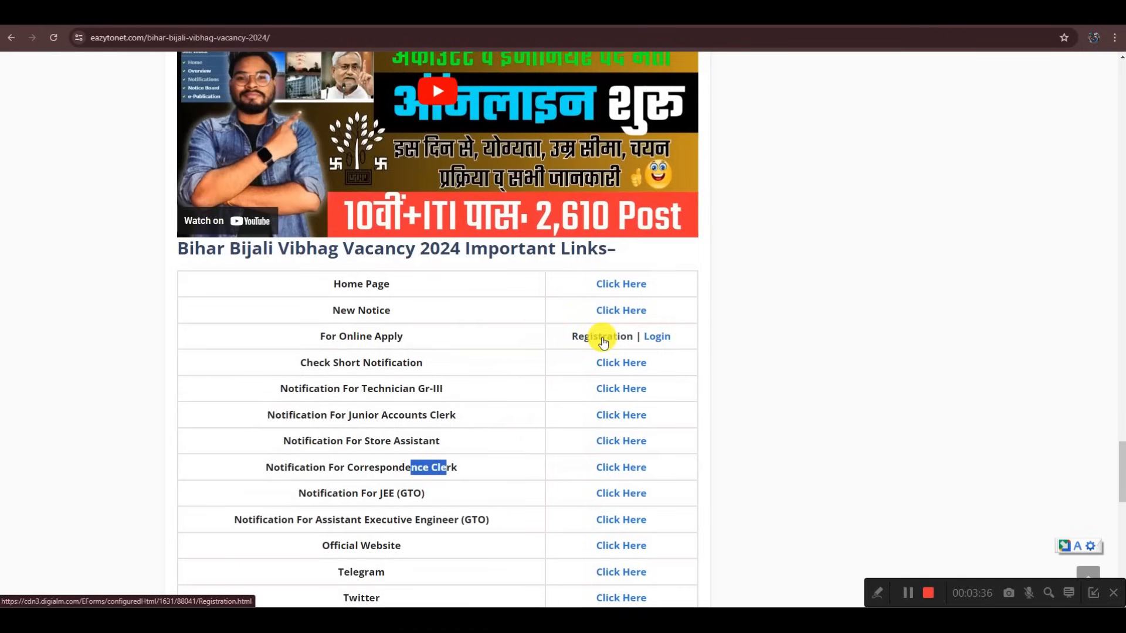
pyautogui.click(598, 342)
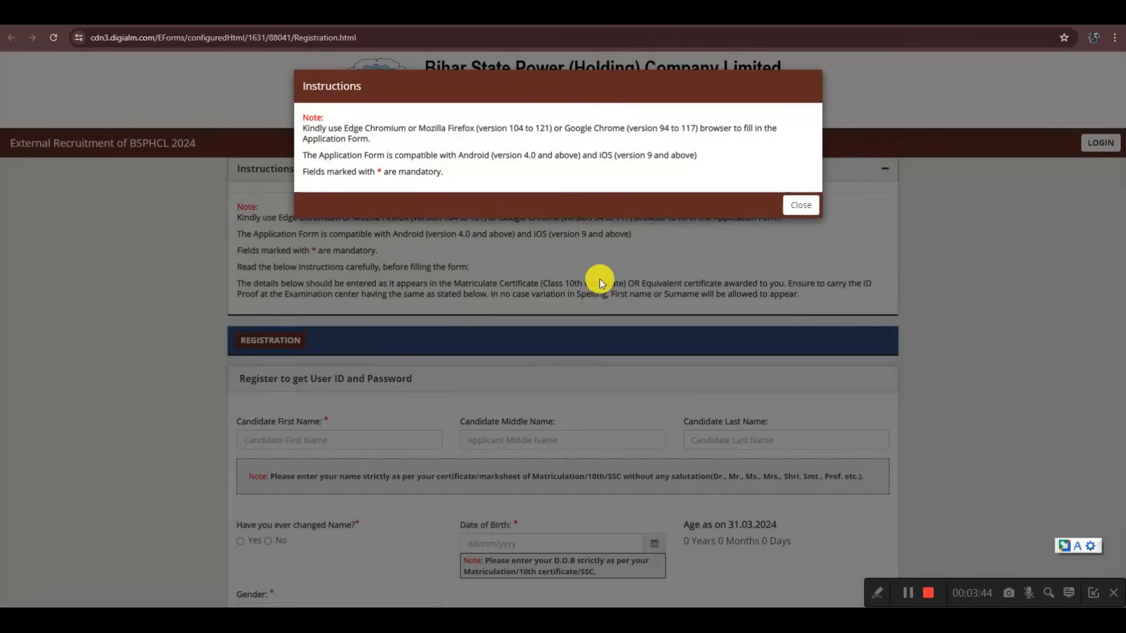
pyautogui.click(800, 207)
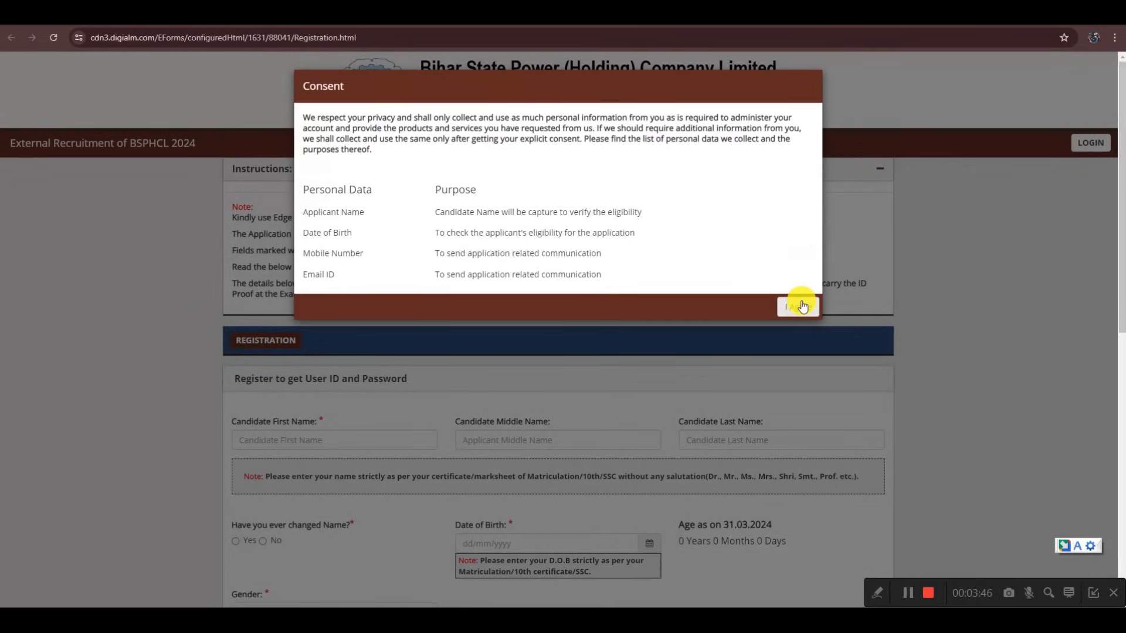
pyautogui.click(799, 307)
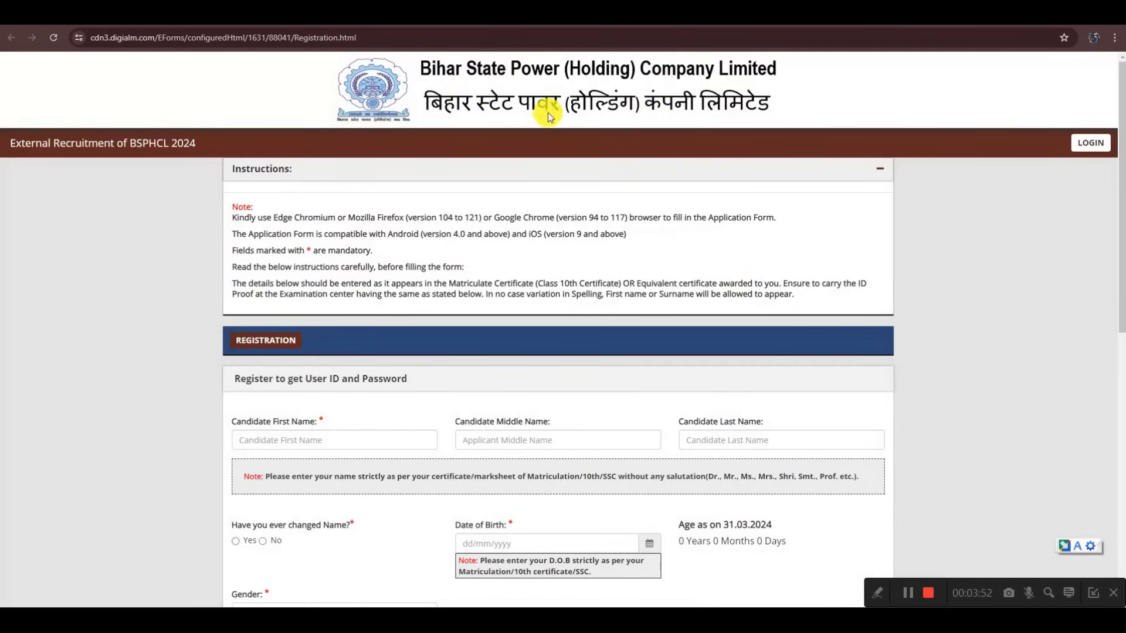
# Review the candidate first, middle and last name fields in the registration form
pyautogui.scroll(-1, 561, 205)
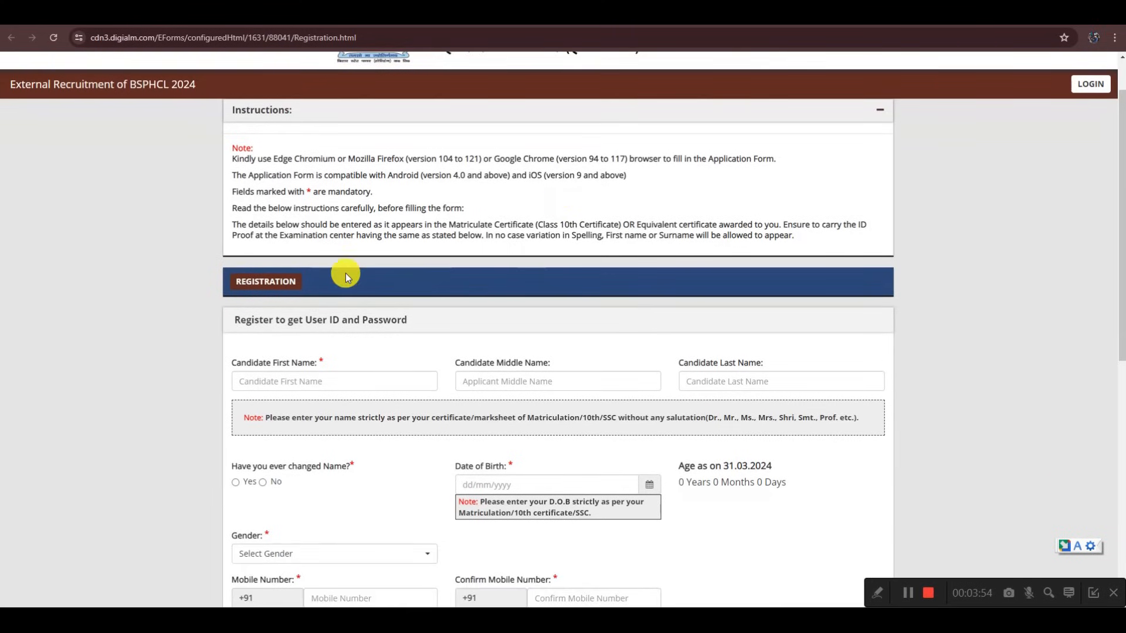
pyautogui.scroll(-2, 510, 270)
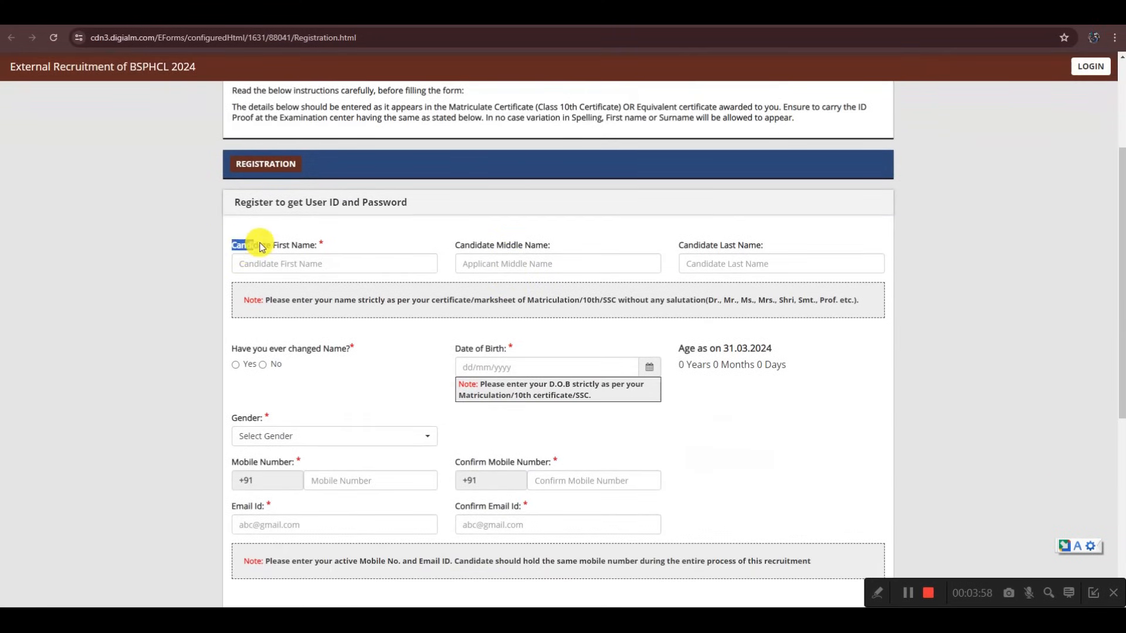
pyautogui.moveTo(496, 245); pyautogui.dragTo(543, 247)
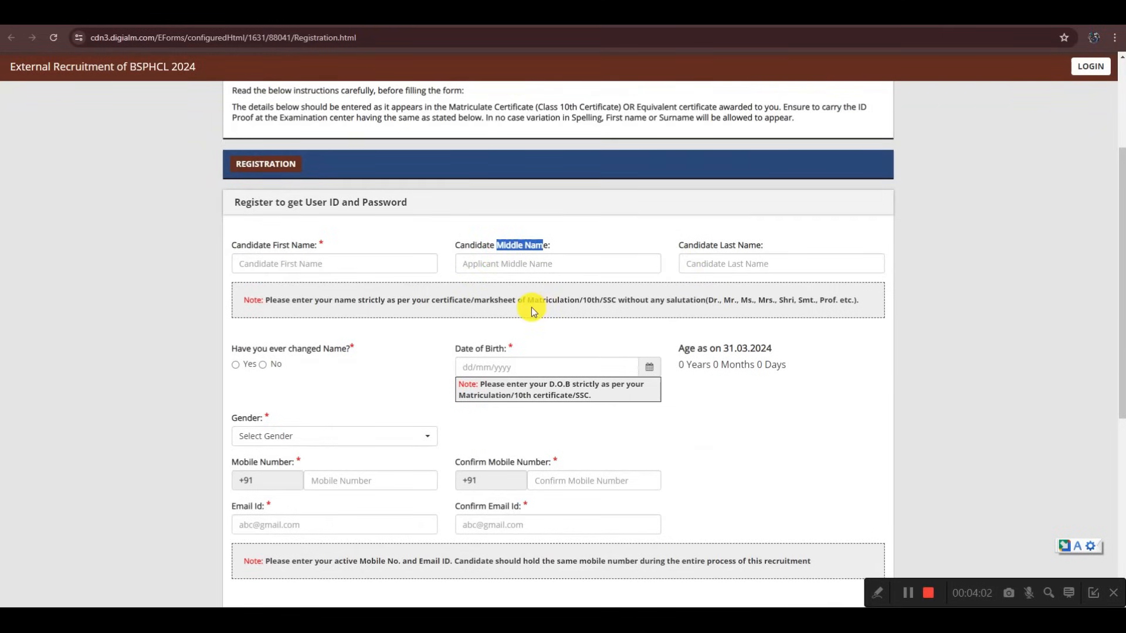
pyautogui.scroll(-1, 412, 314)
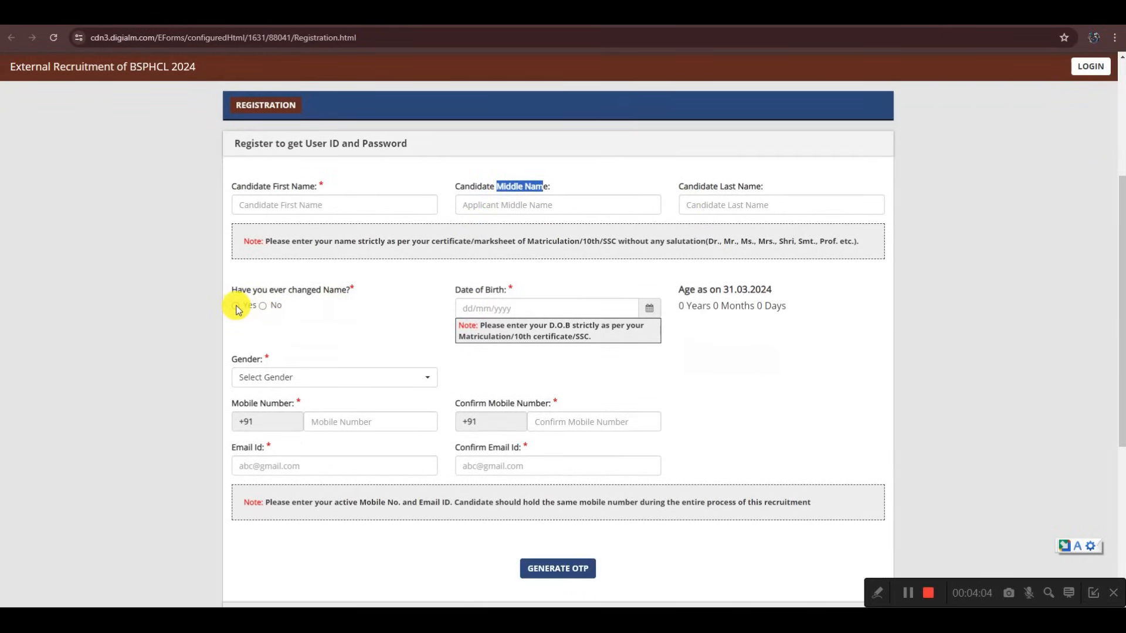
# Answer No to having ever changed name, and pick the candidate's date of birth in the calendar
pyautogui.click(263, 305)
pyautogui.click(650, 309)
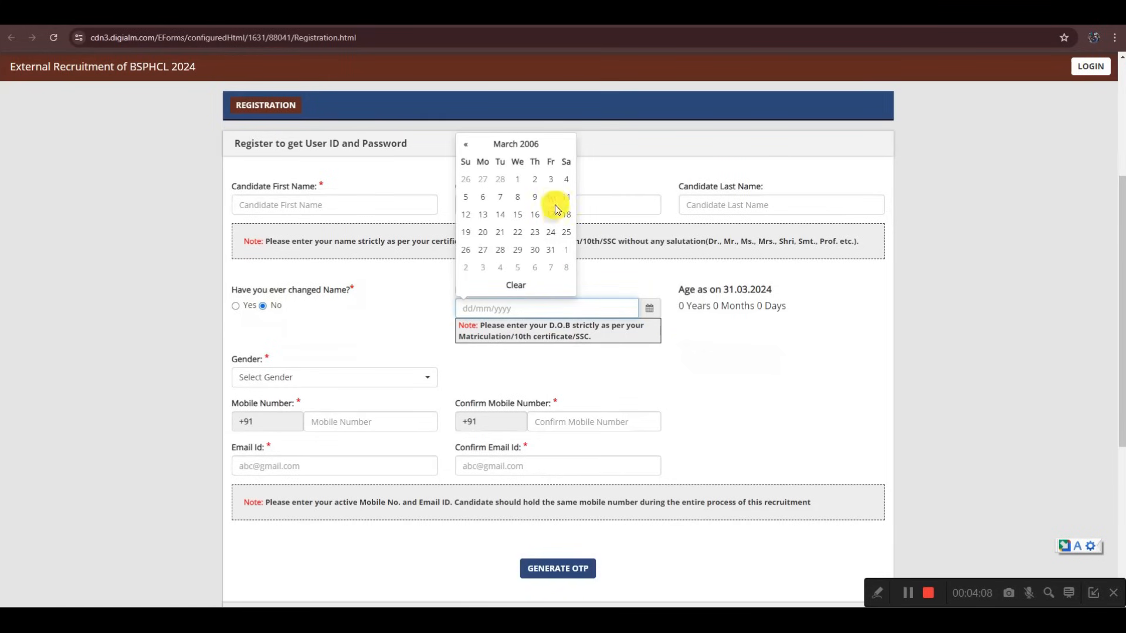
pyautogui.click(515, 145)
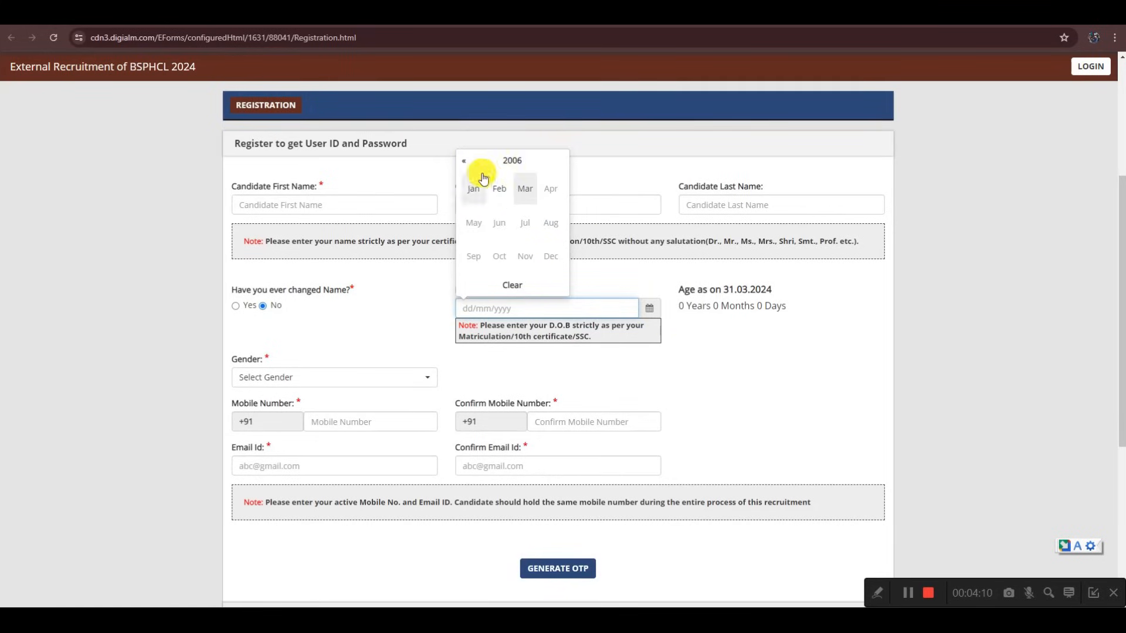
pyautogui.click(512, 159)
pyautogui.scroll(1, 522, 233)
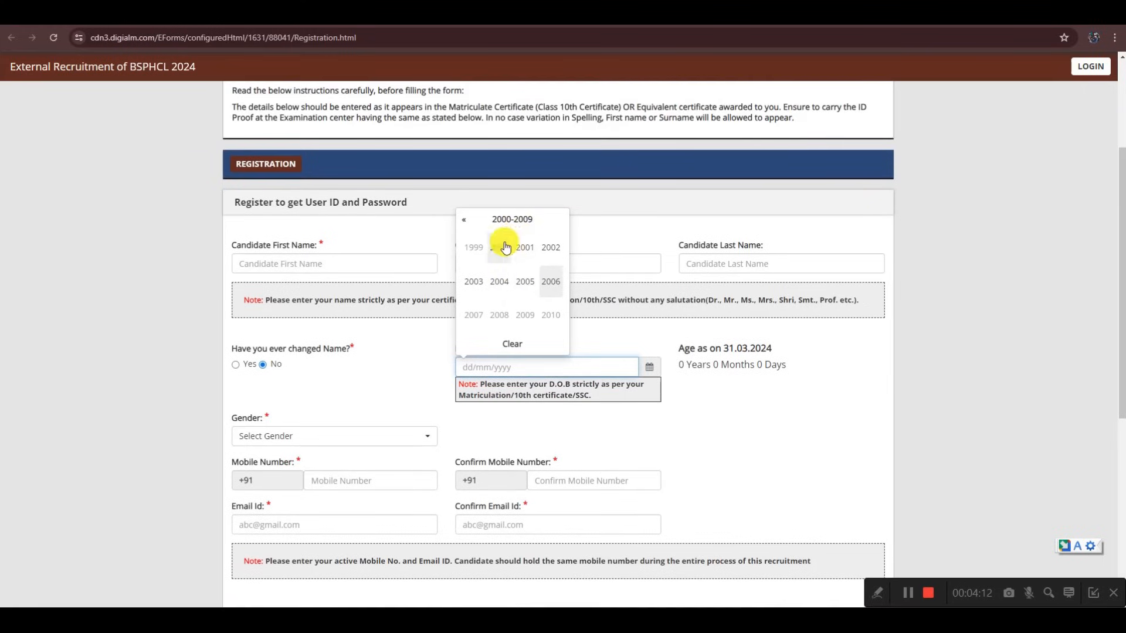
pyautogui.click(464, 220)
pyautogui.click(543, 284)
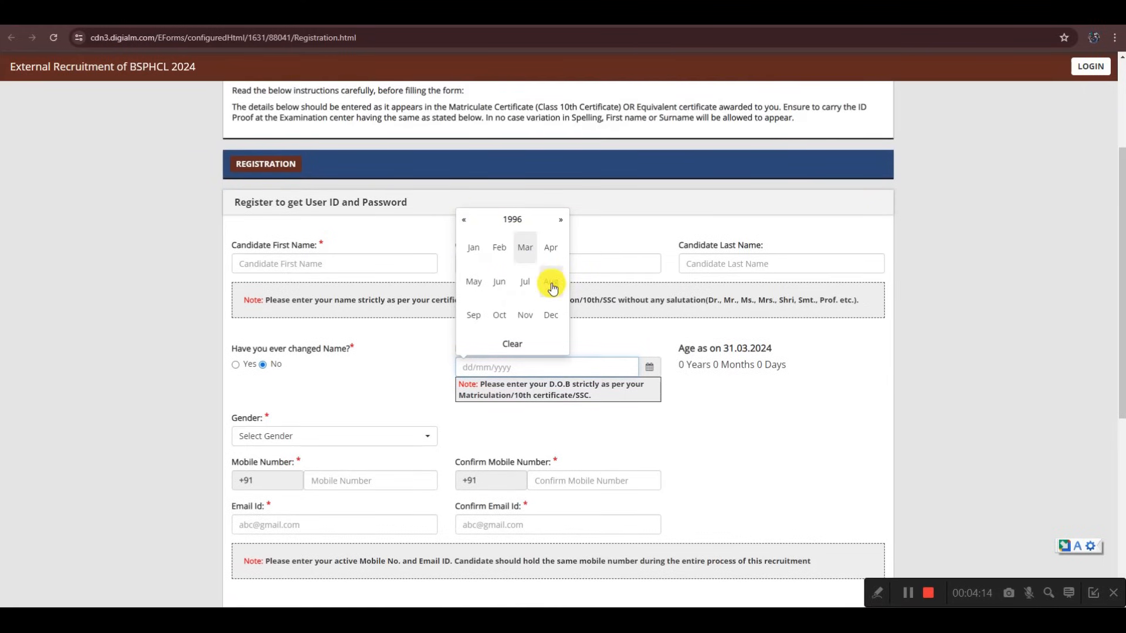
pyautogui.click(550, 285)
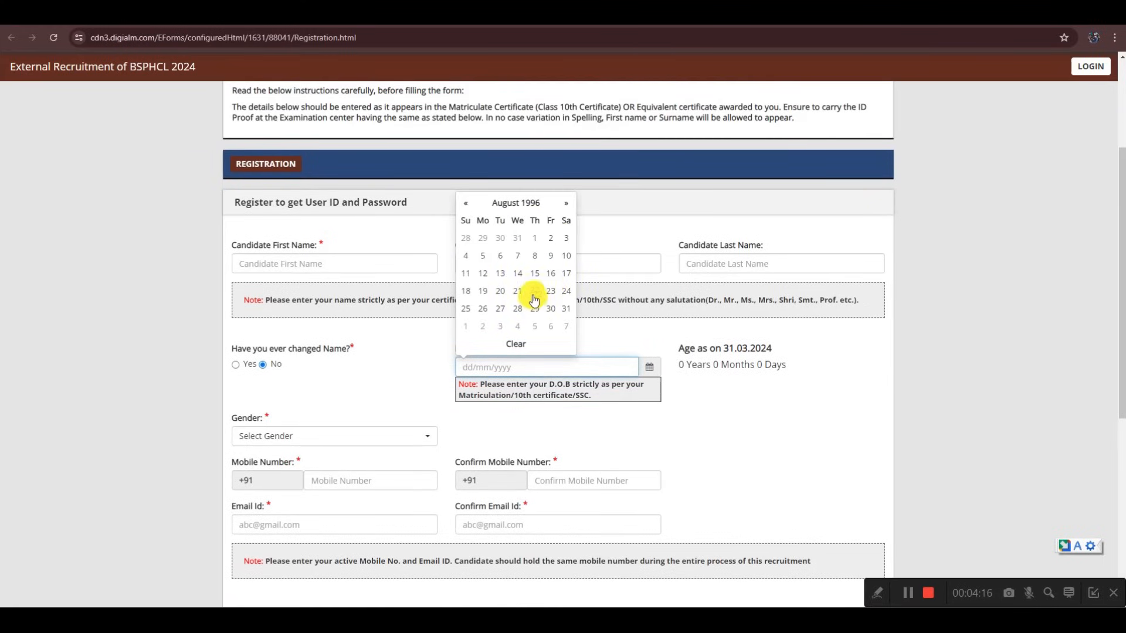
pyautogui.click(499, 274)
pyautogui.scroll(-1, 667, 368)
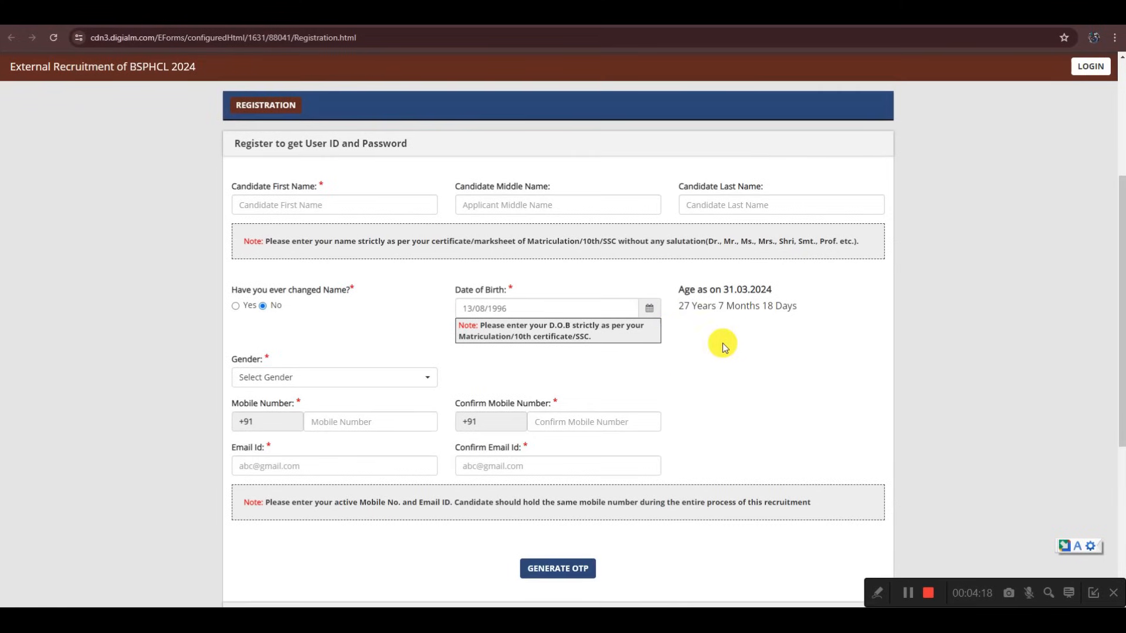
# Check the candidate's calculated age as on 31.03.2024, and glance back at the article's links
pyautogui.moveTo(681, 308); pyautogui.dragTo(795, 310)
pyautogui.click(764, 326)
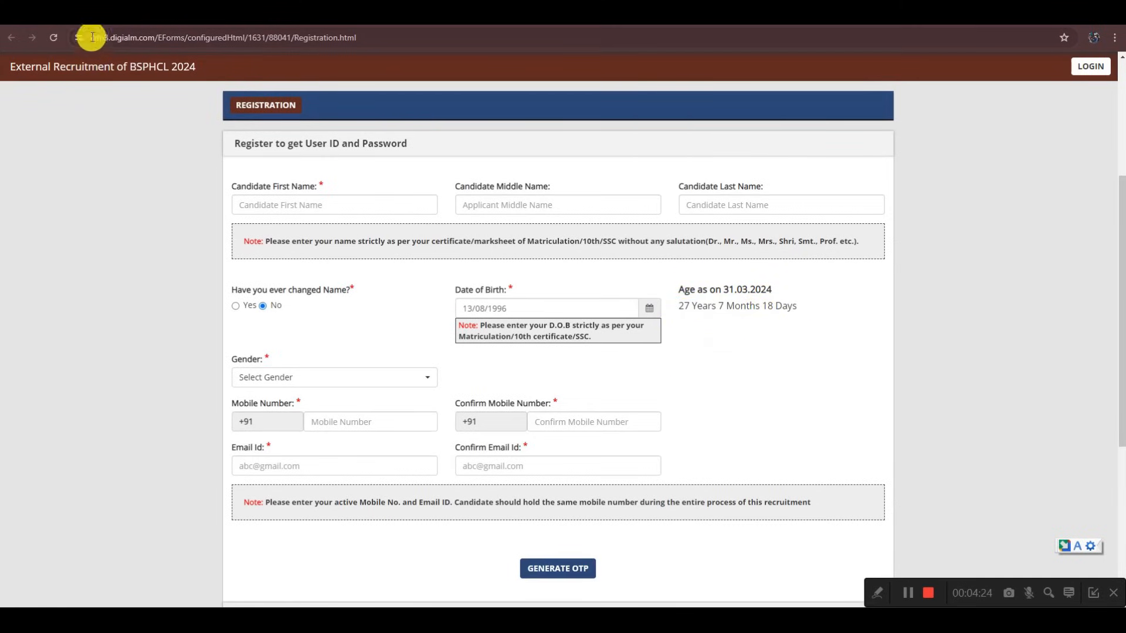
pyautogui.click(11, 38)
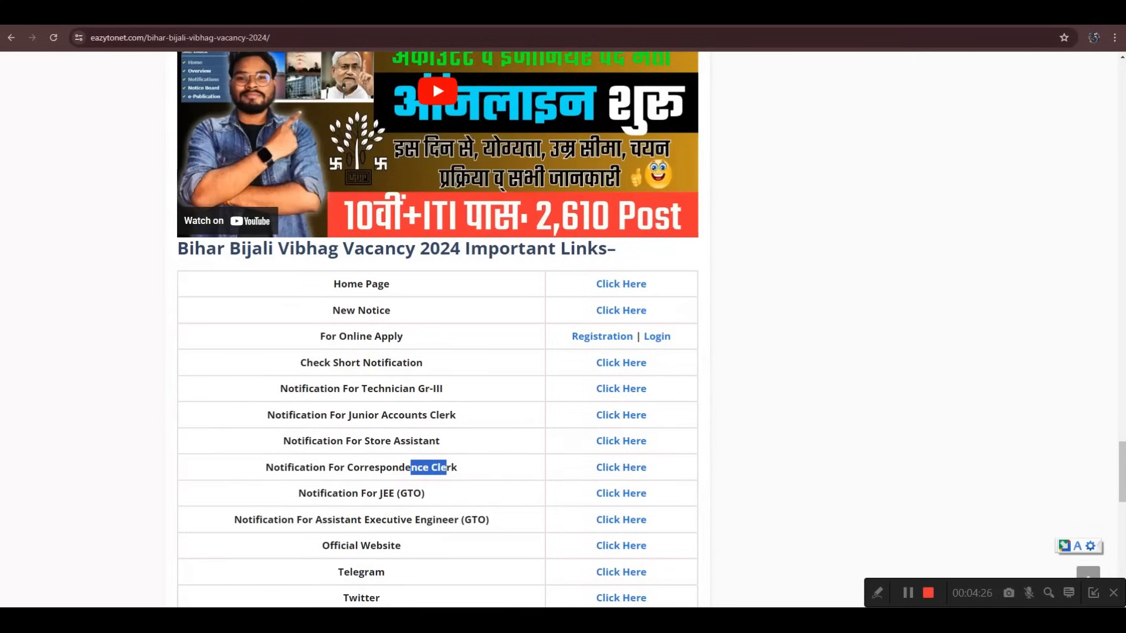
pyautogui.click(223, 14)
# Set the candidate's gender to Male in the registration form
pyautogui.scroll(-1, 662, 425)
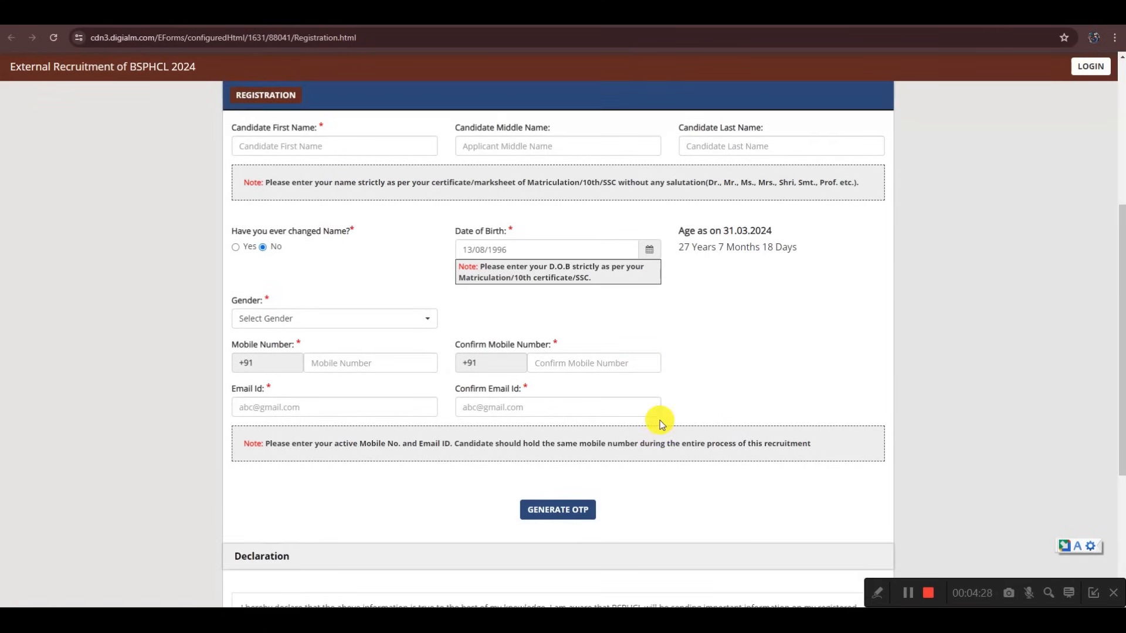
pyautogui.click(301, 323)
pyautogui.click(253, 381)
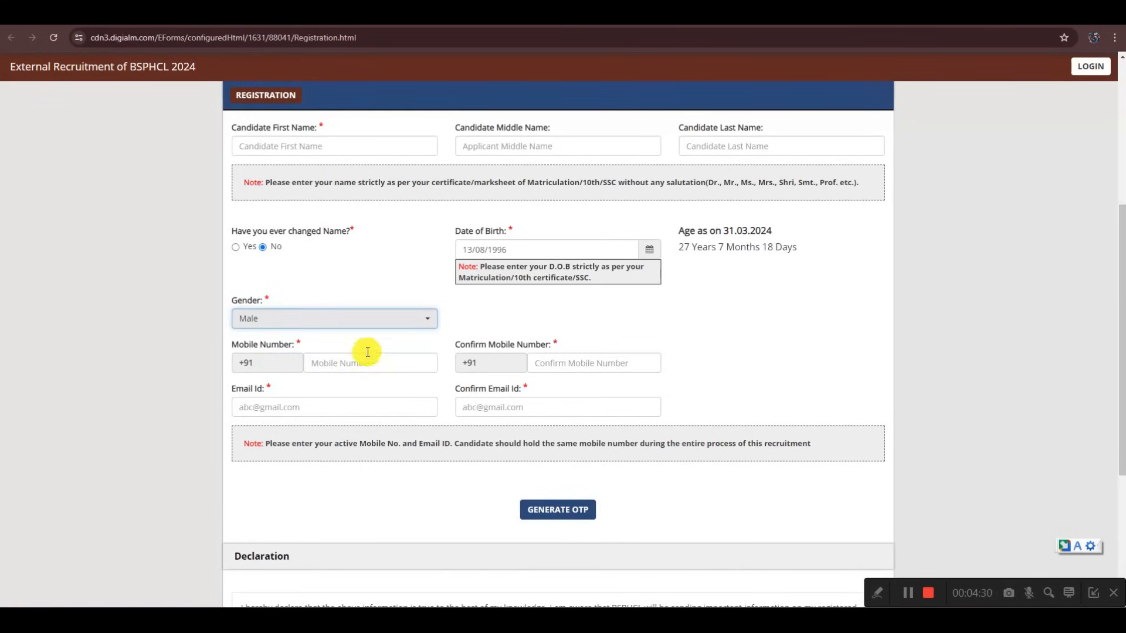
pyautogui.scroll(-2, 376, 352)
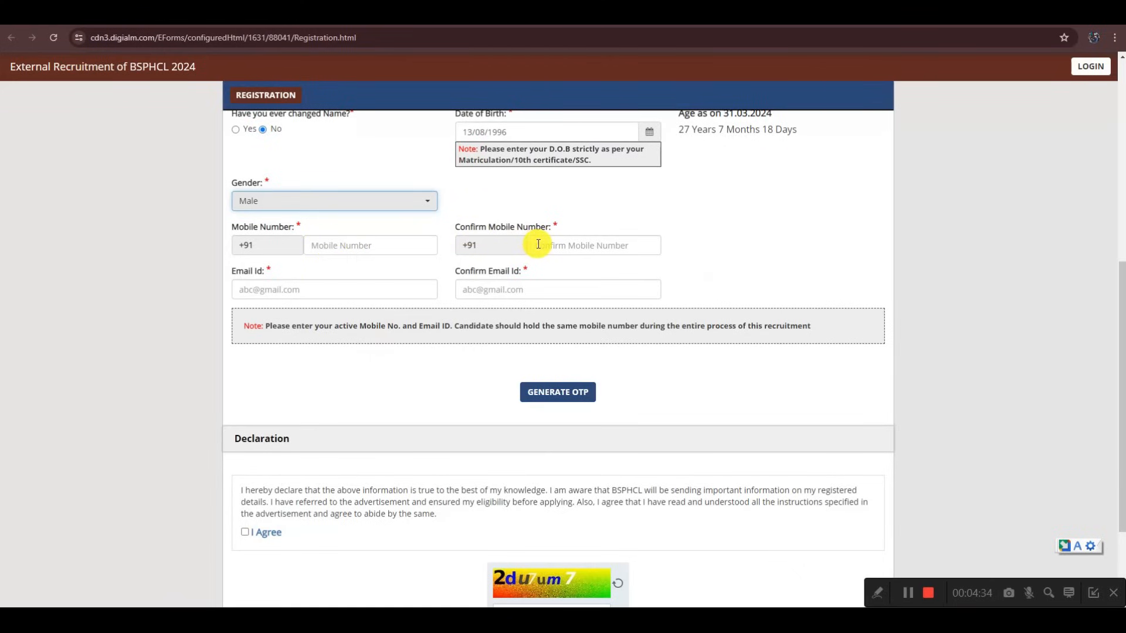
# Enter and confirm the candidate's mobile number and email address, and fill in the captcha to request an OTP
pyautogui.click(316, 289)
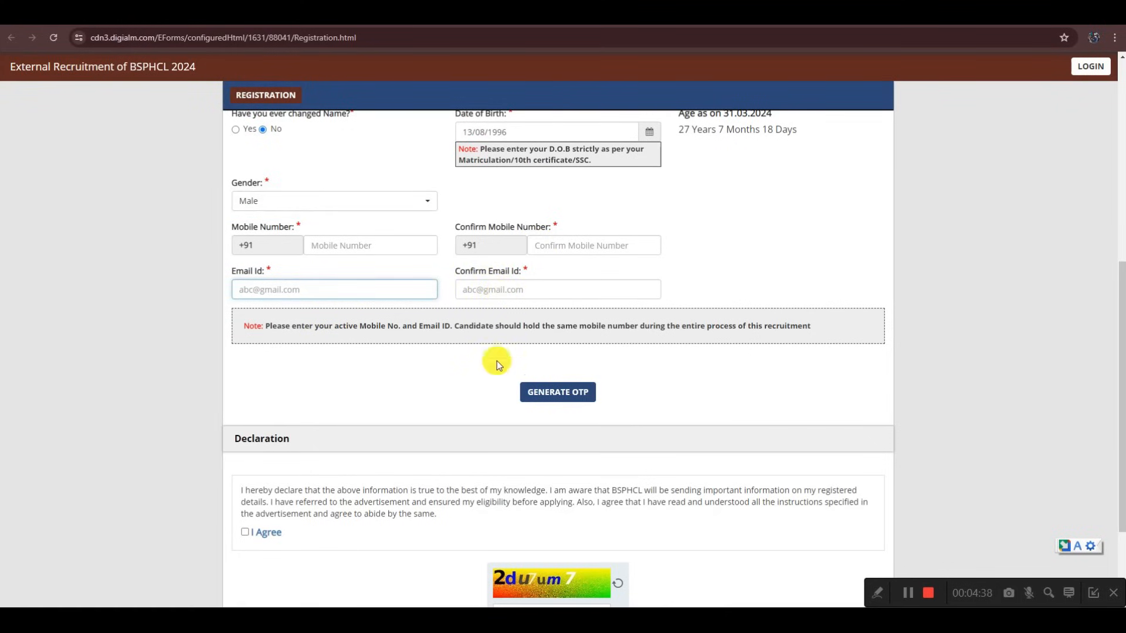
pyautogui.scroll(-1, 498, 361)
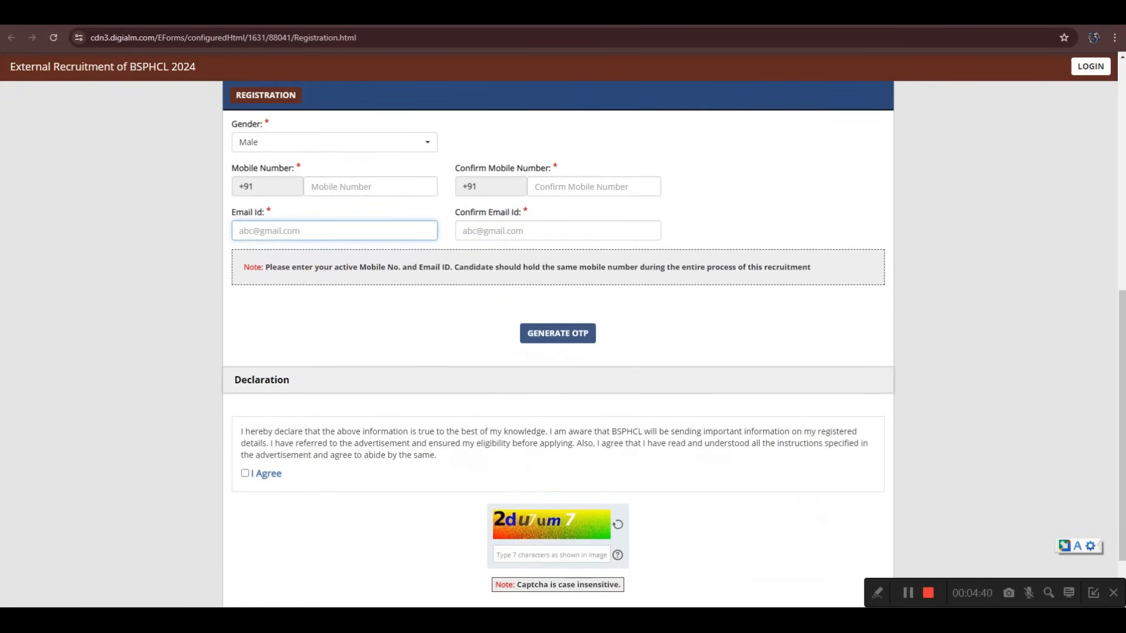
pyautogui.click(909, 594)
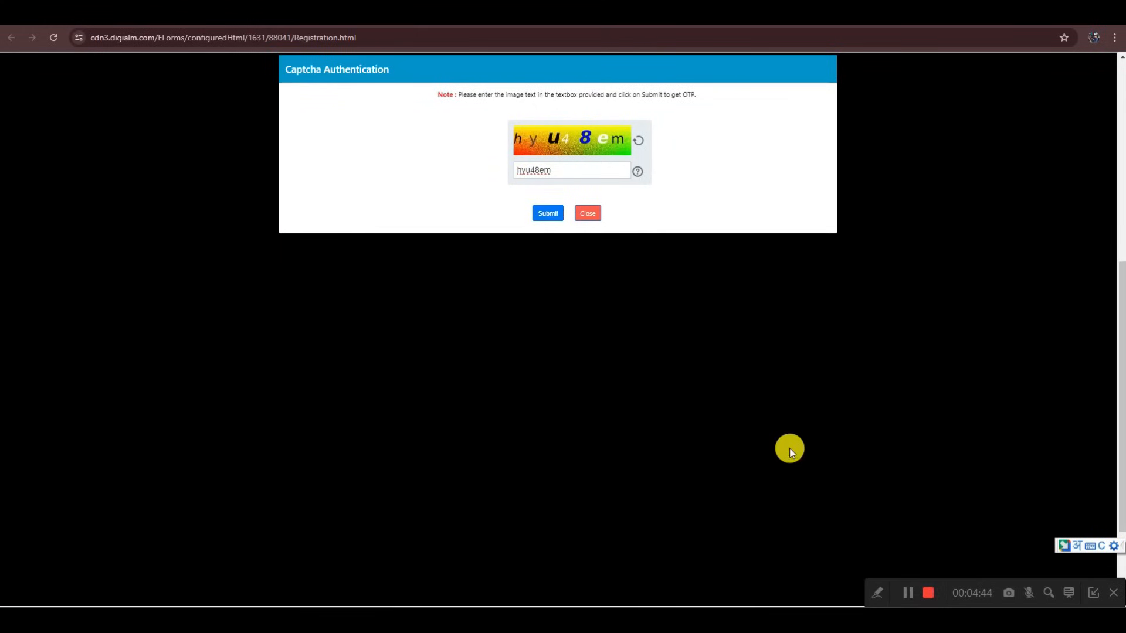
# Agree to the declaration, and enter and validate the OTP
pyautogui.click(903, 591)
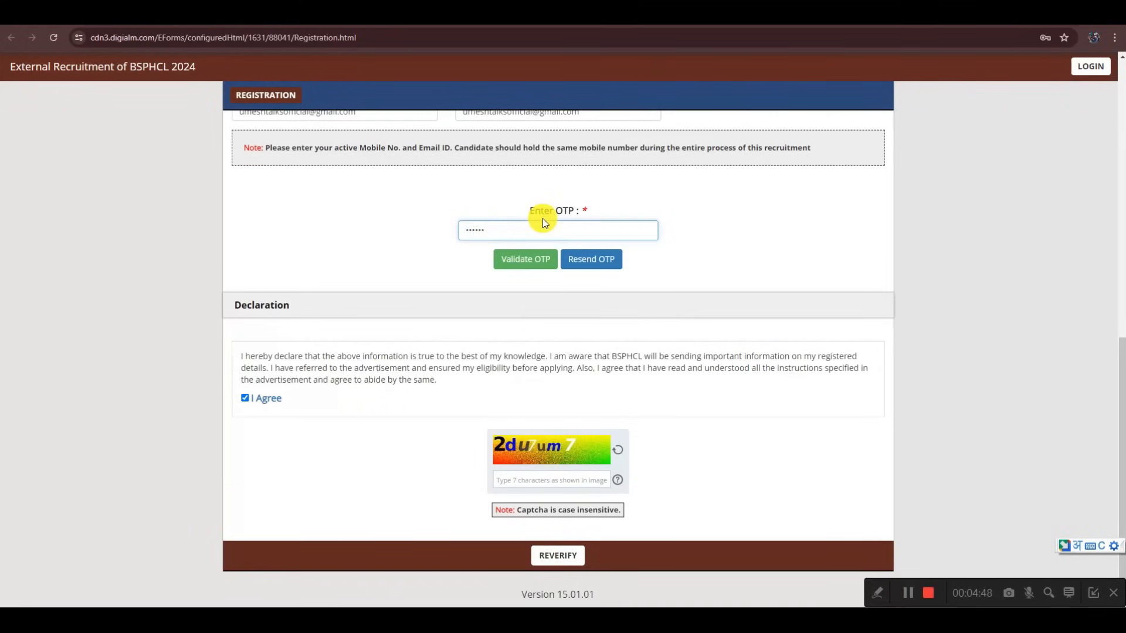
pyautogui.click(520, 264)
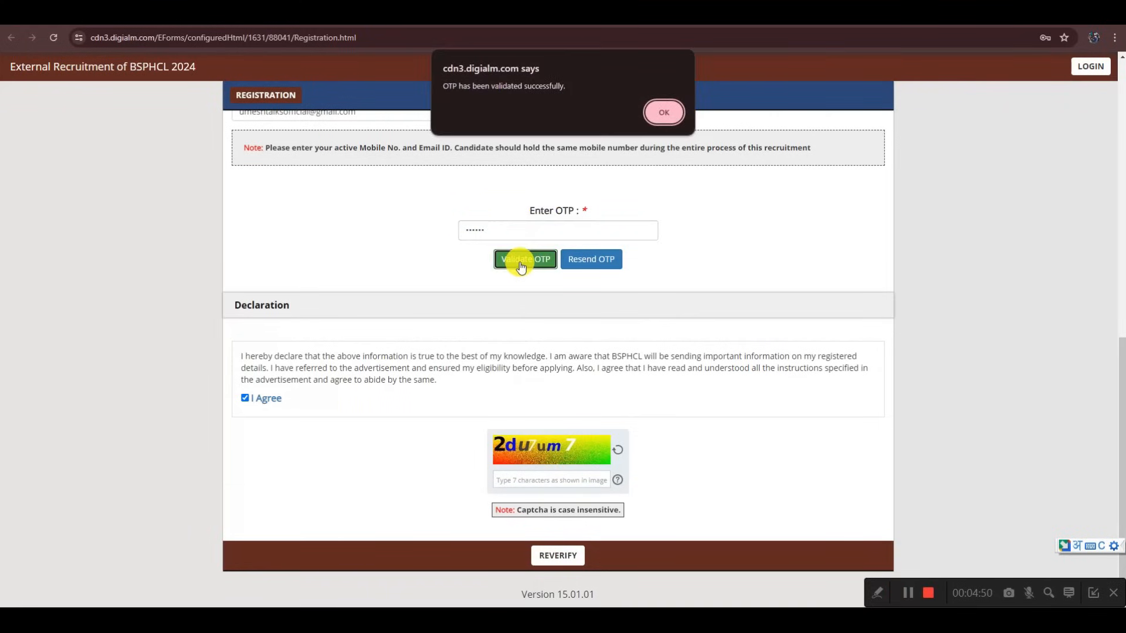
pyautogui.click(663, 113)
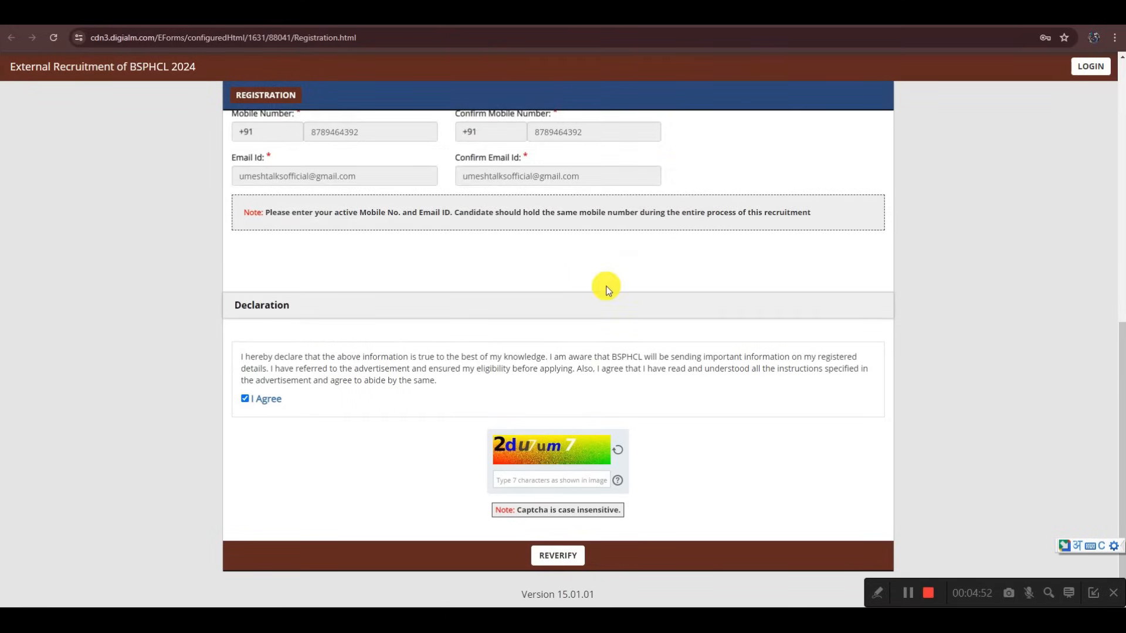
# Enter the captcha characters below the declaration and bring up the table for reverifying the entered details
pyautogui.write('2du7um7')
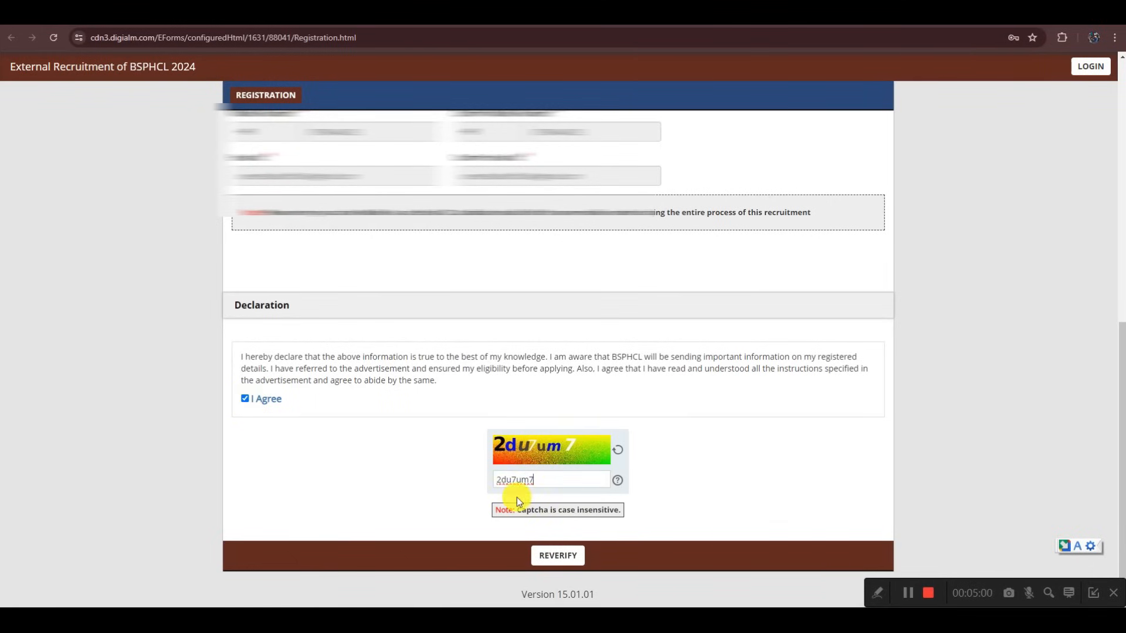
pyautogui.click(558, 555)
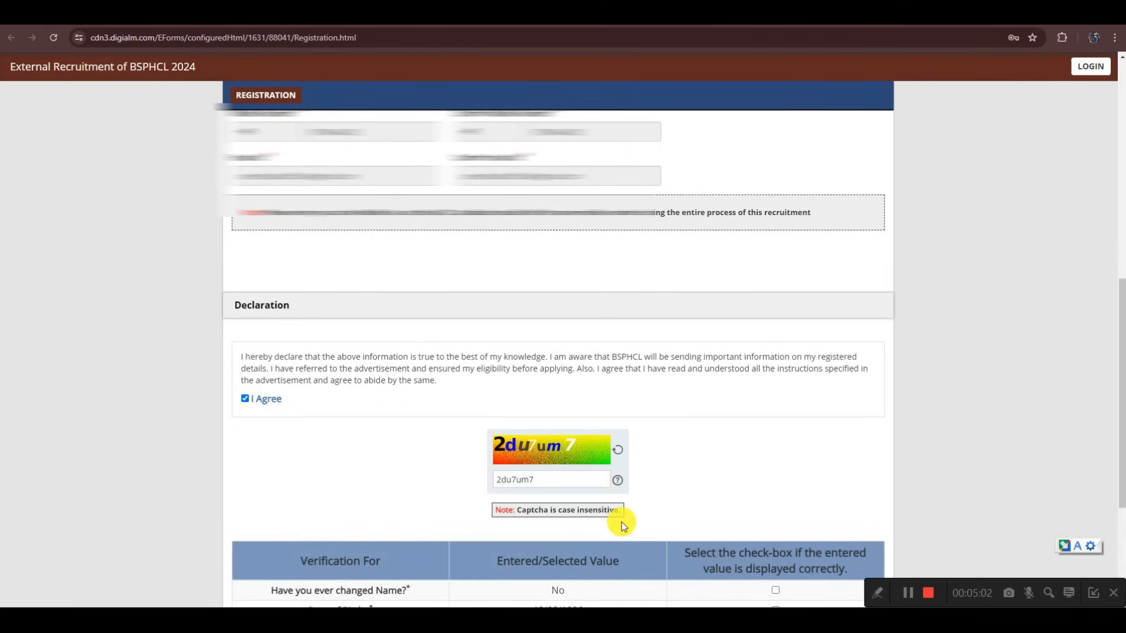
pyautogui.scroll(-3, 621, 521)
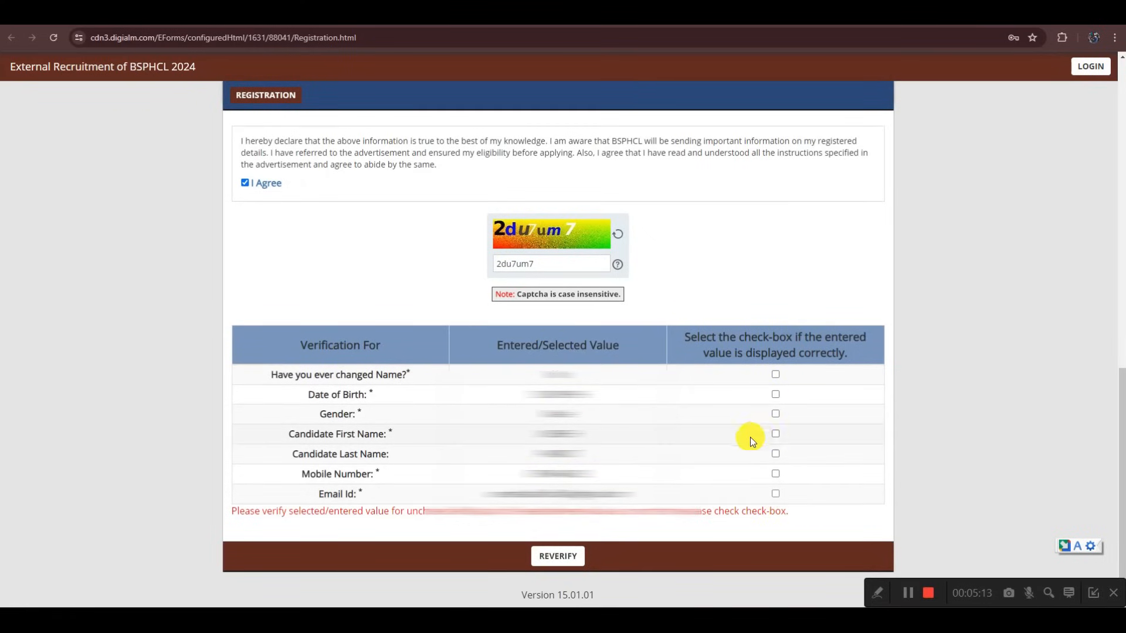
# Mark all rows of the verification table as correct, from the name-change answer through to the email ID
pyautogui.click(775, 374)
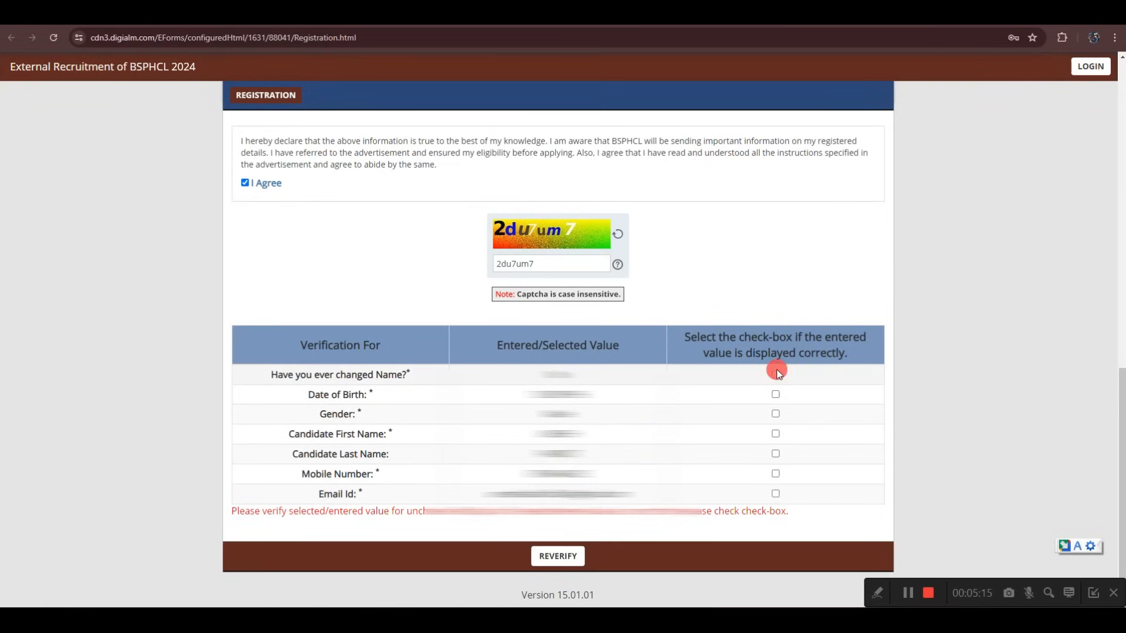
pyautogui.click(775, 394)
pyautogui.click(775, 414)
pyautogui.click(775, 433)
pyautogui.click(775, 453)
pyautogui.click(775, 473)
pyautogui.click(776, 493)
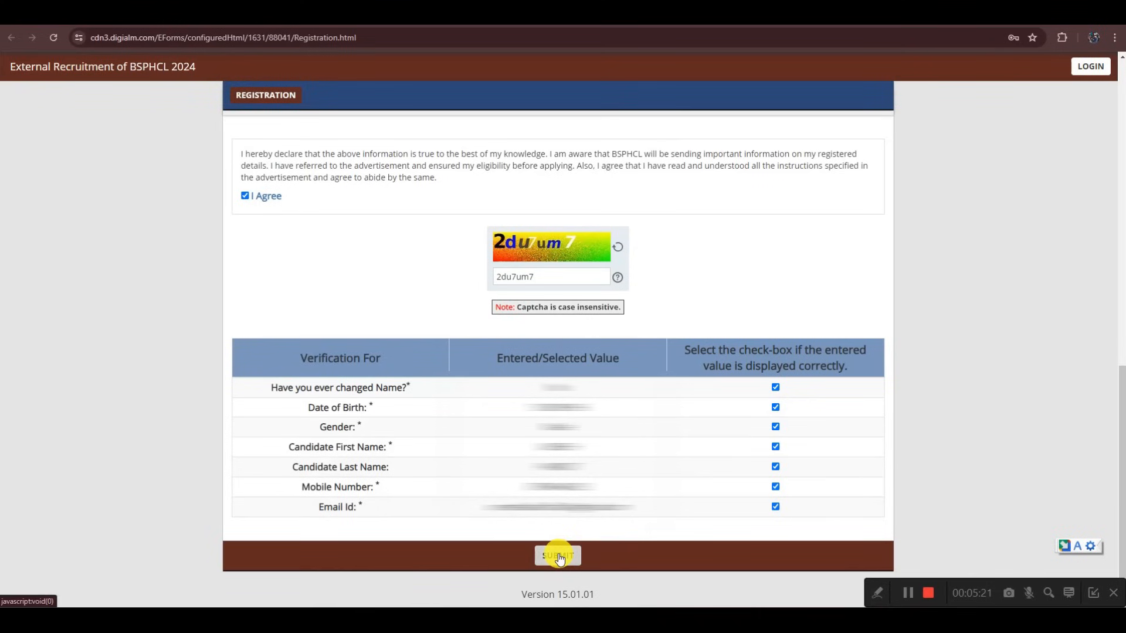
# Submit the registration, confirm the details as final, and close the note giving the registration number
pyautogui.click(559, 554)
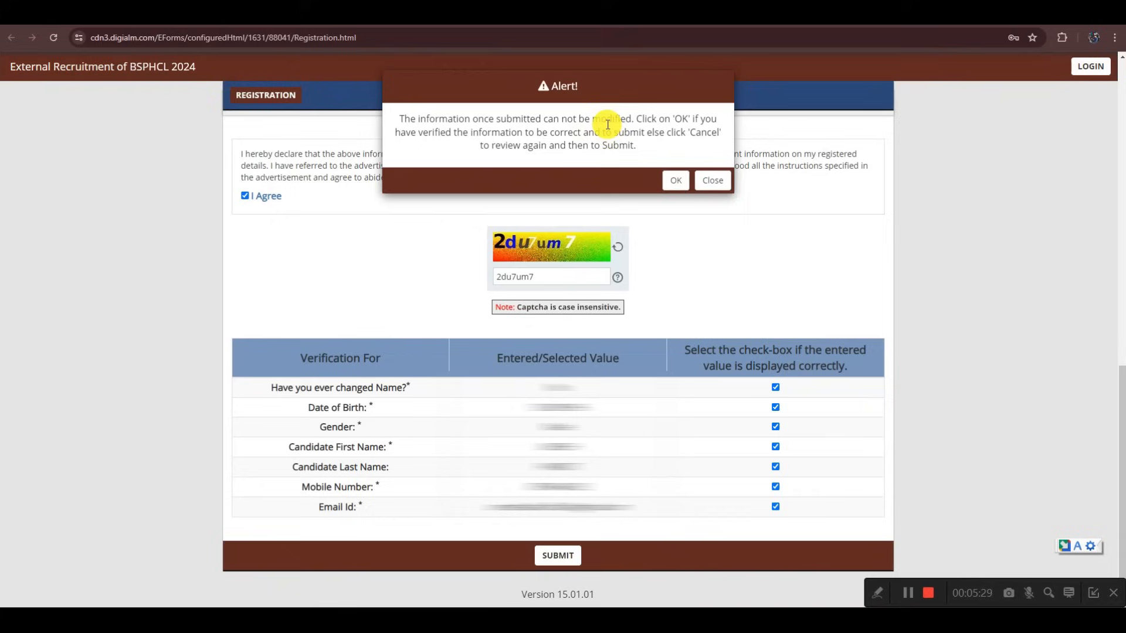
pyautogui.click(676, 181)
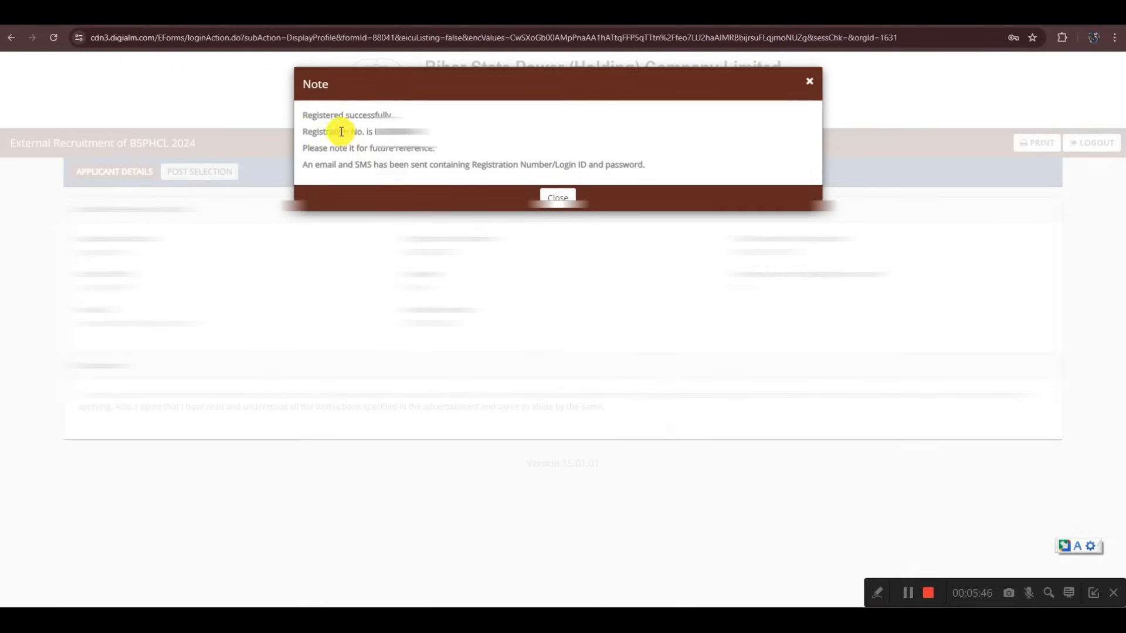
pyautogui.moveTo(308, 115); pyautogui.dragTo(384, 115)
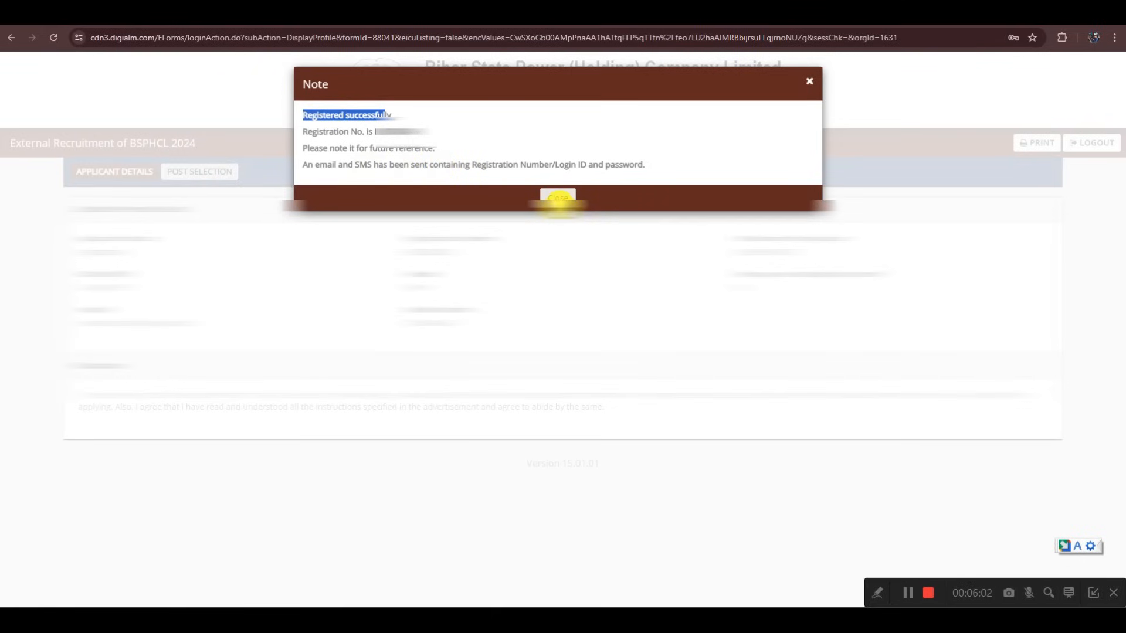
pyautogui.click(908, 597)
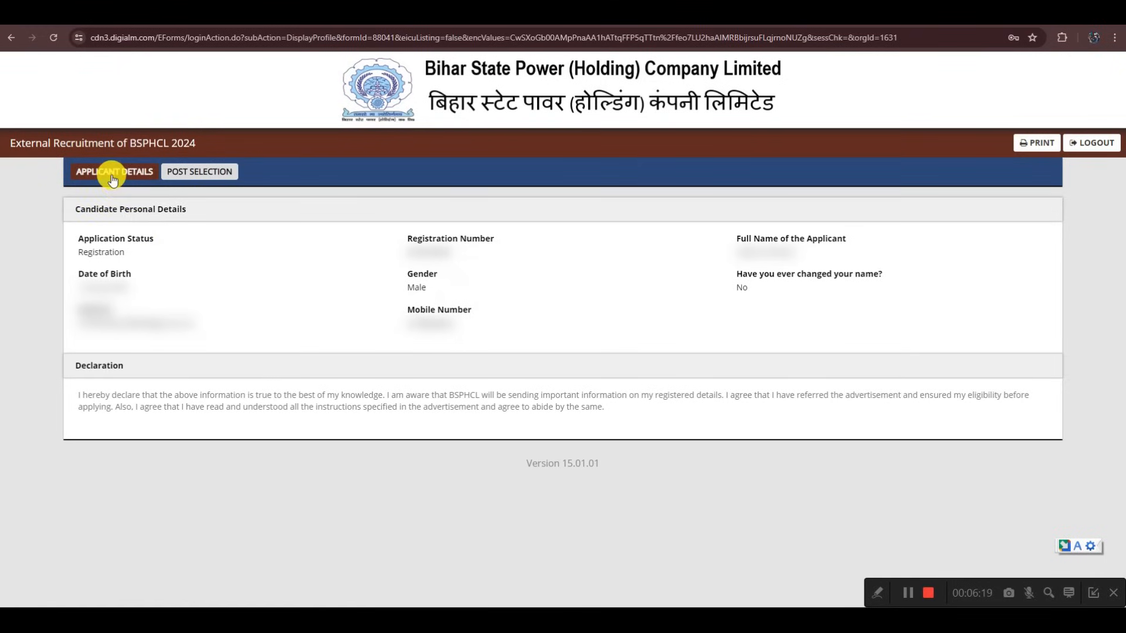
# Go to the post selection and start an application for a post
pyautogui.click(190, 174)
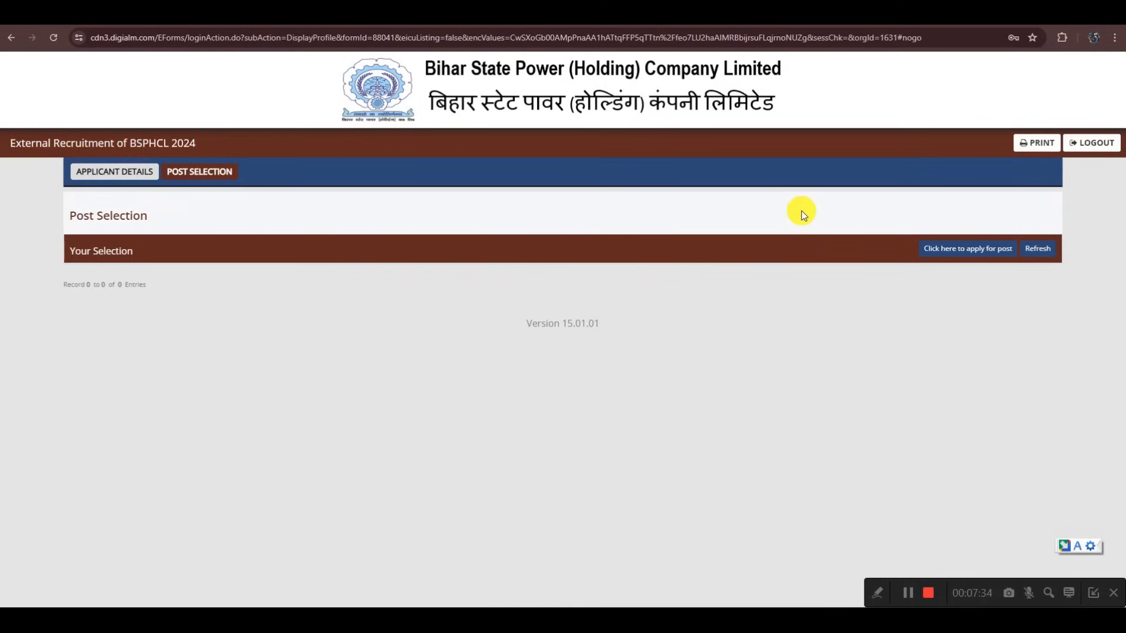
pyautogui.click(971, 251)
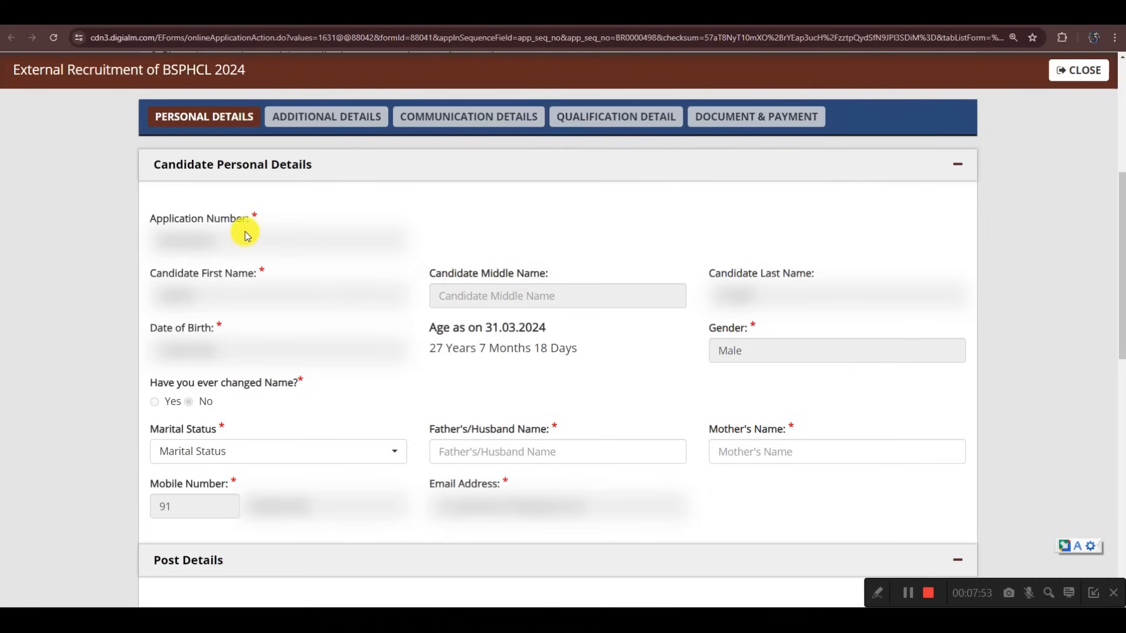
pyautogui.scroll(-1, 484, 316)
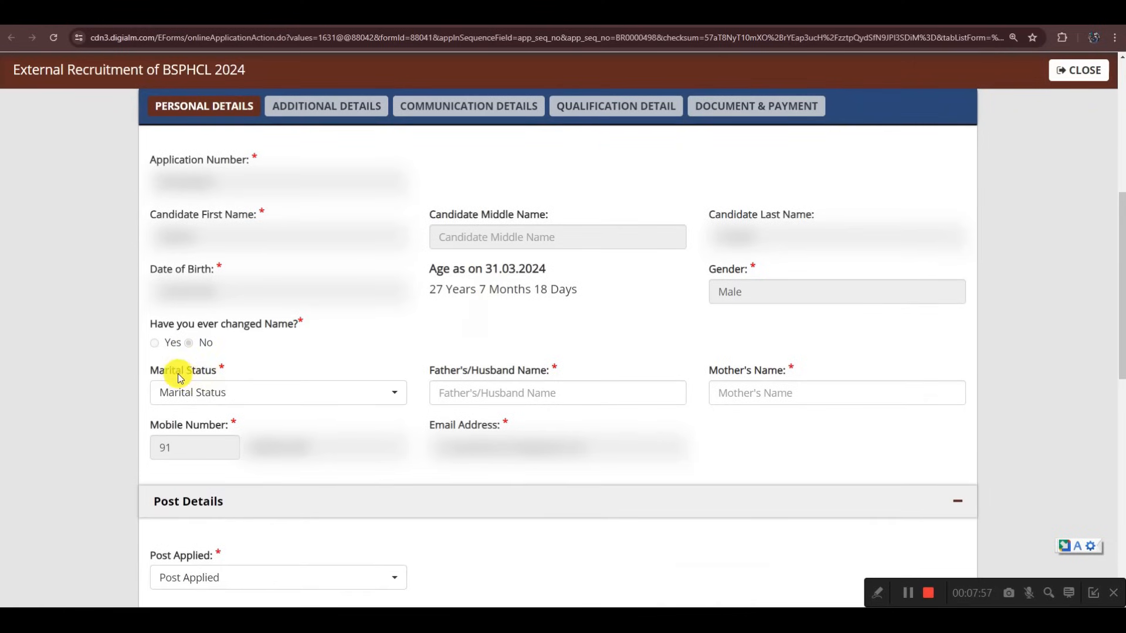
# Set the marital status to Unmarried, and review the father's/husband's name and mother's name fields
pyautogui.click(201, 391)
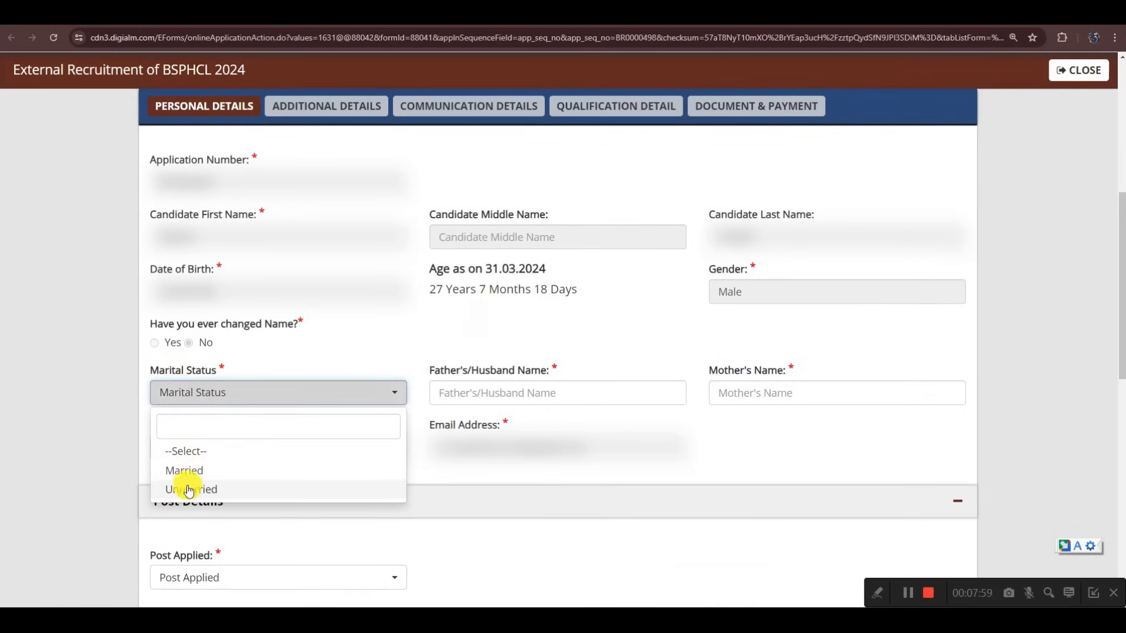
pyautogui.click(189, 490)
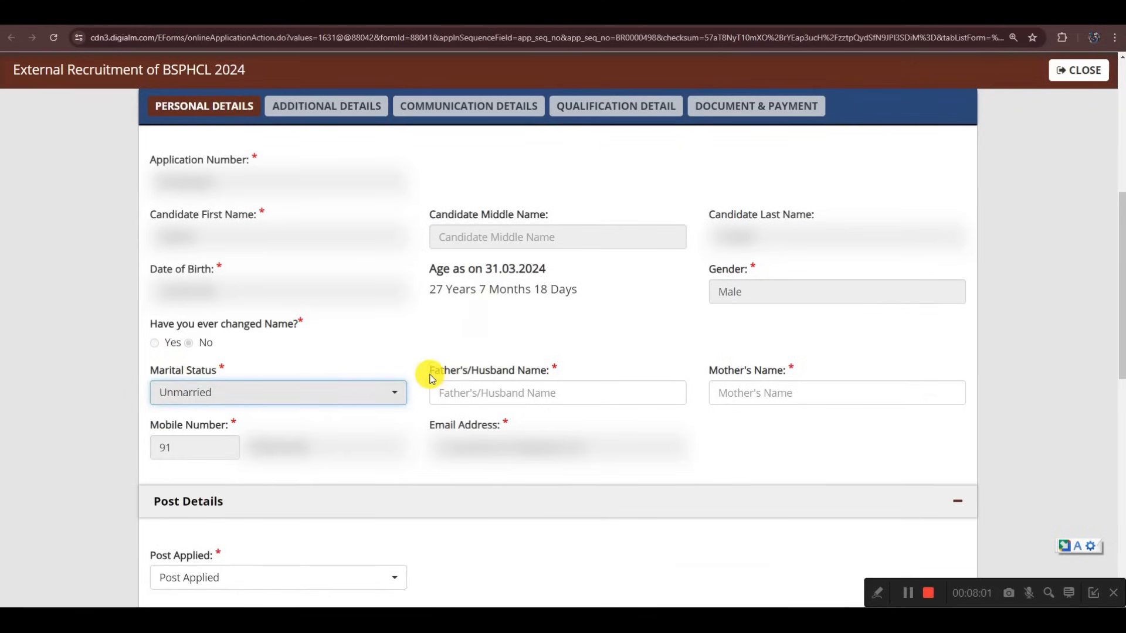
pyautogui.moveTo(429, 375); pyautogui.dragTo(529, 372)
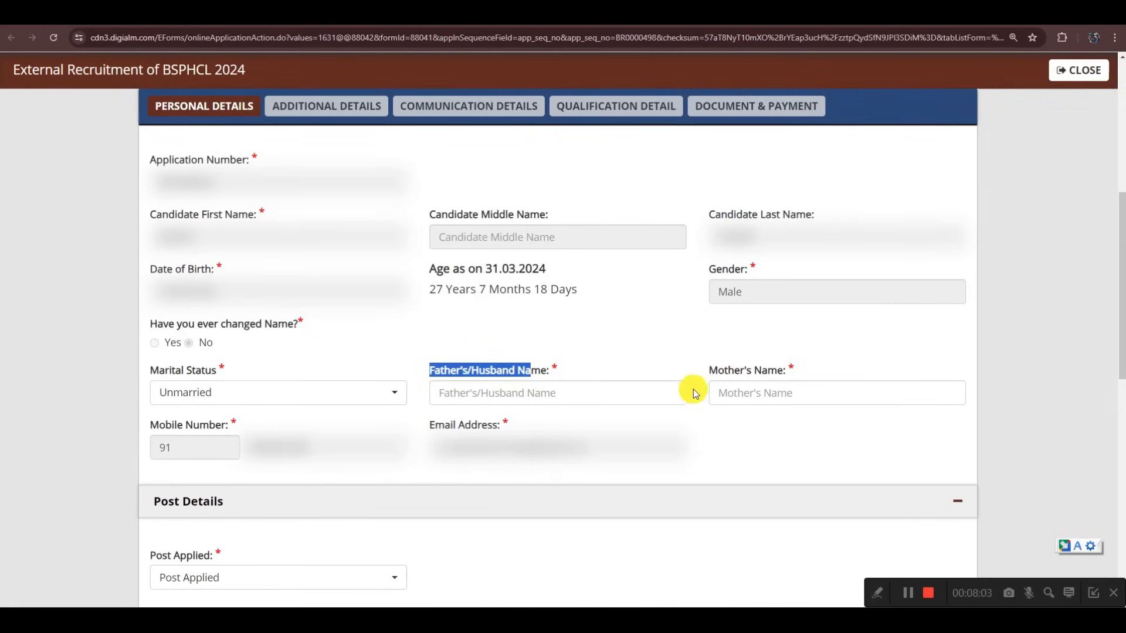
pyautogui.moveTo(712, 370); pyautogui.dragTo(785, 371)
# Choose Technician Grade III as the post applied for in the post details
pyautogui.scroll(-3, 704, 413)
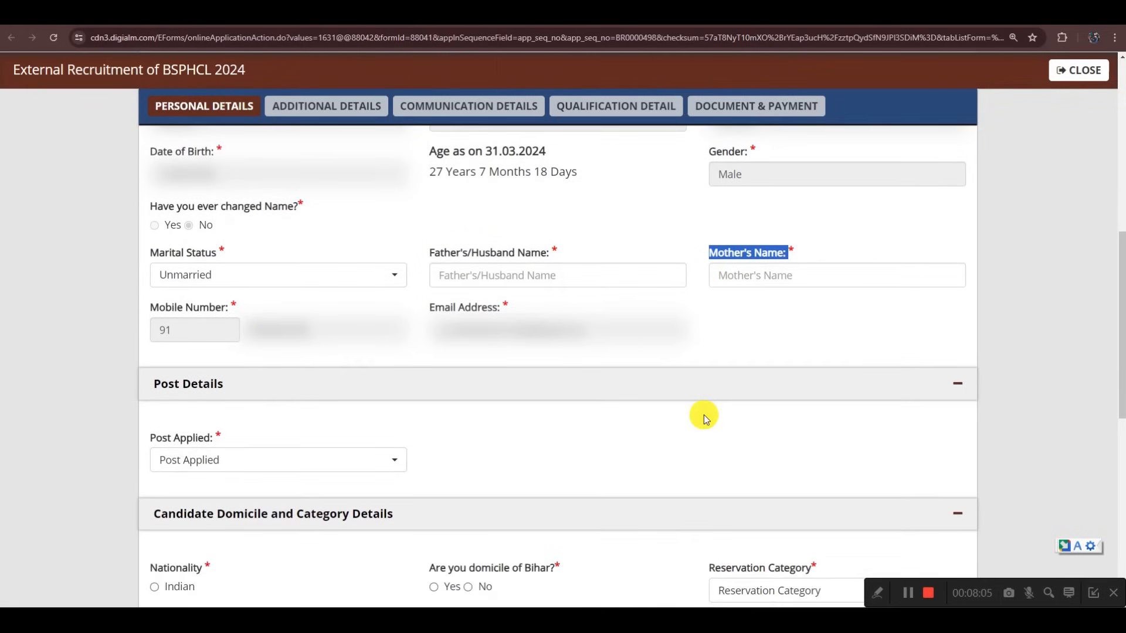
pyautogui.scroll(-1, 703, 414)
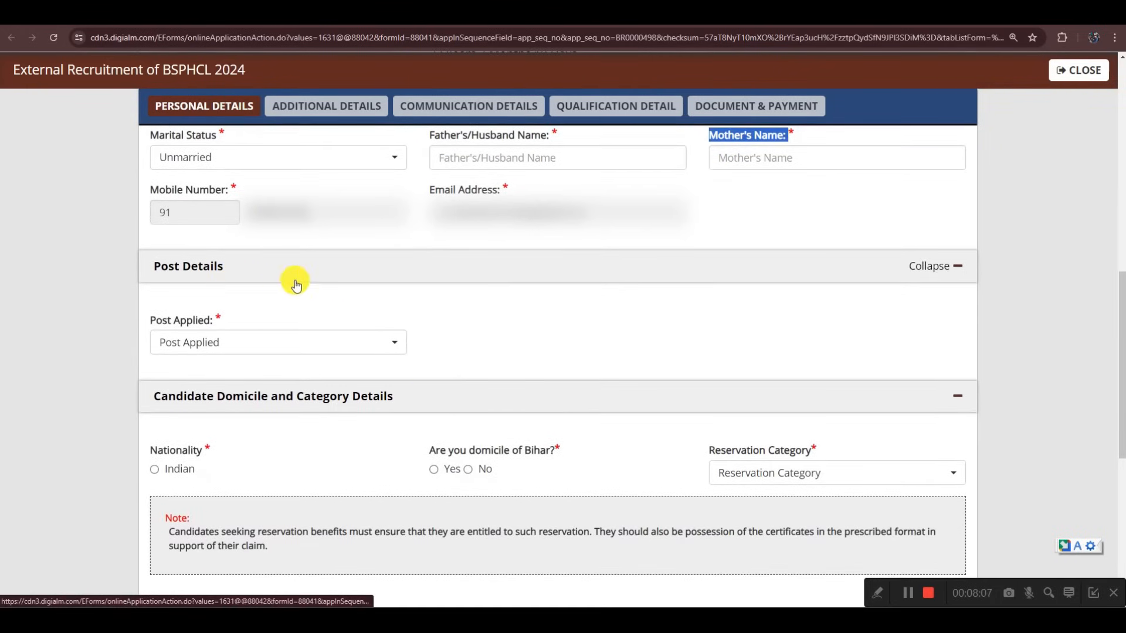
pyautogui.scroll(-1, 555, 336)
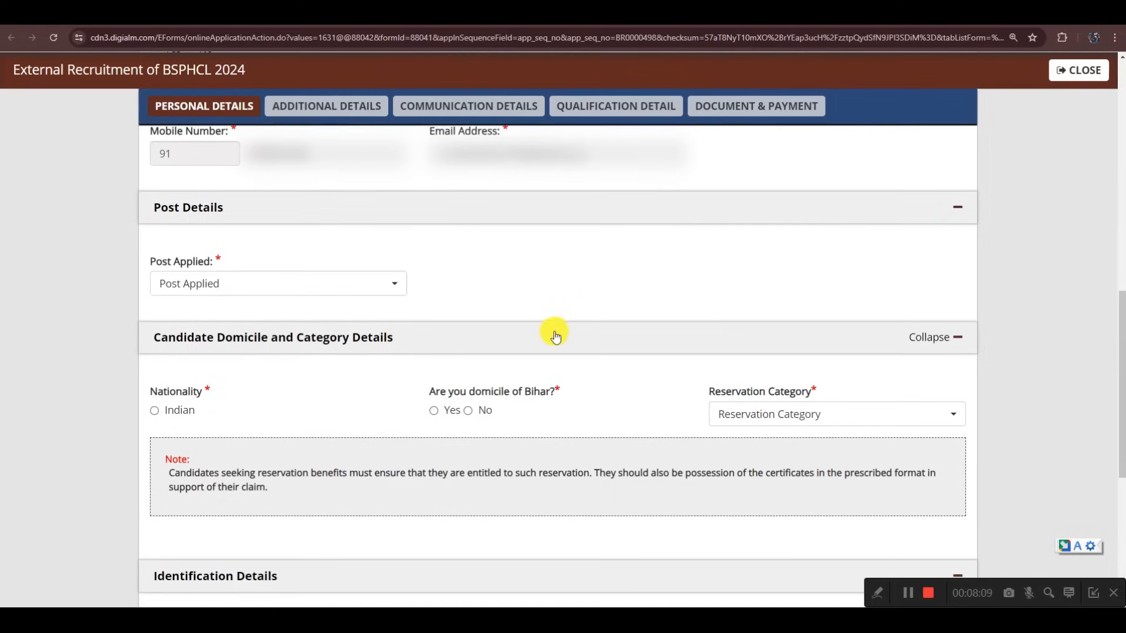
pyautogui.click(207, 284)
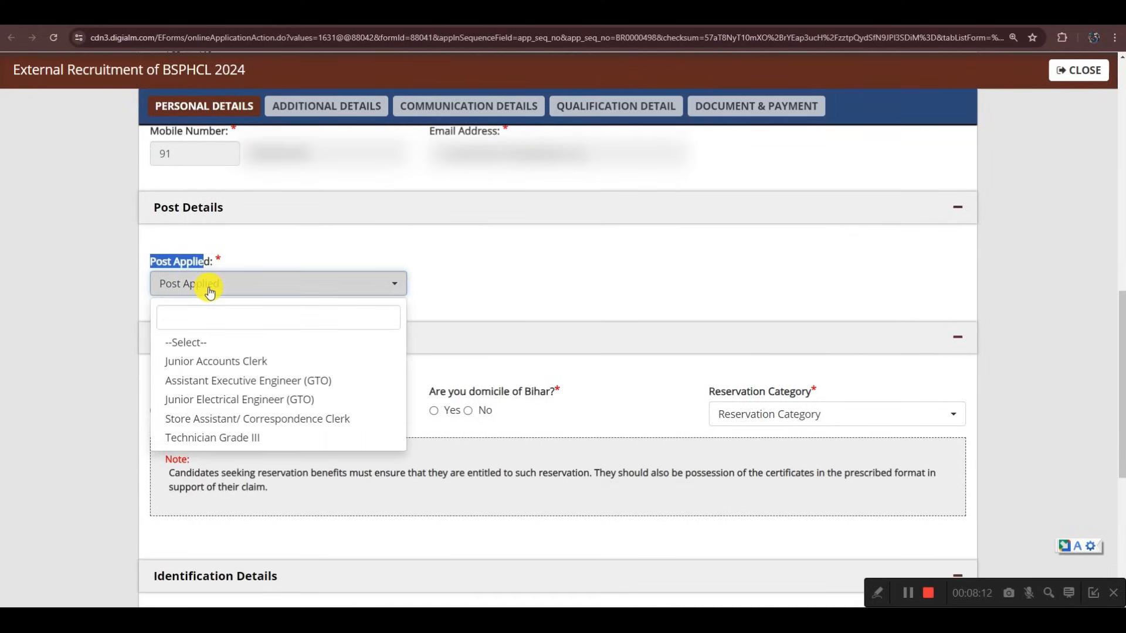
pyautogui.click(212, 438)
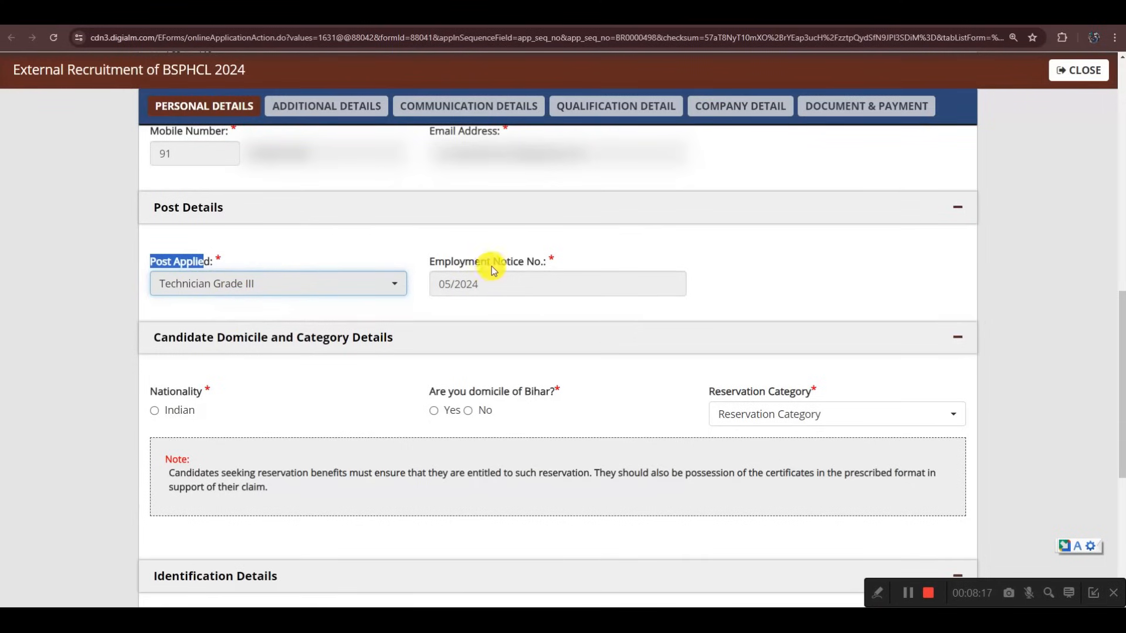
# Check the employment notice number for the chosen post, glance at the other open pages, and return to the application form
pyautogui.moveTo(492, 262); pyautogui.dragTo(535, 269)
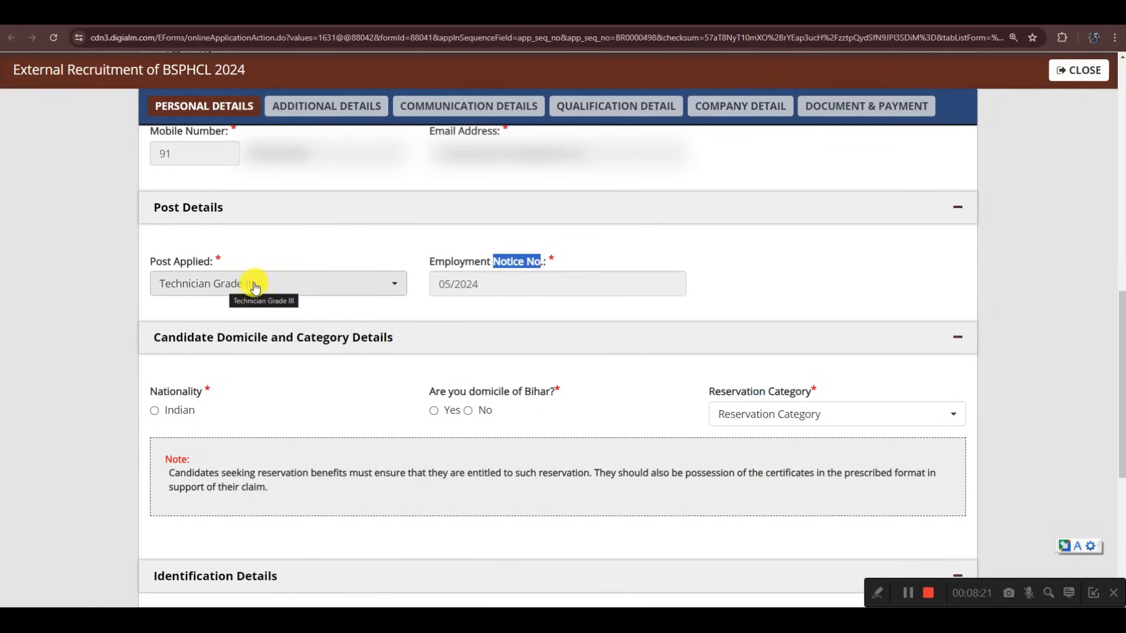
pyautogui.click(116, 17)
pyautogui.click(459, 455)
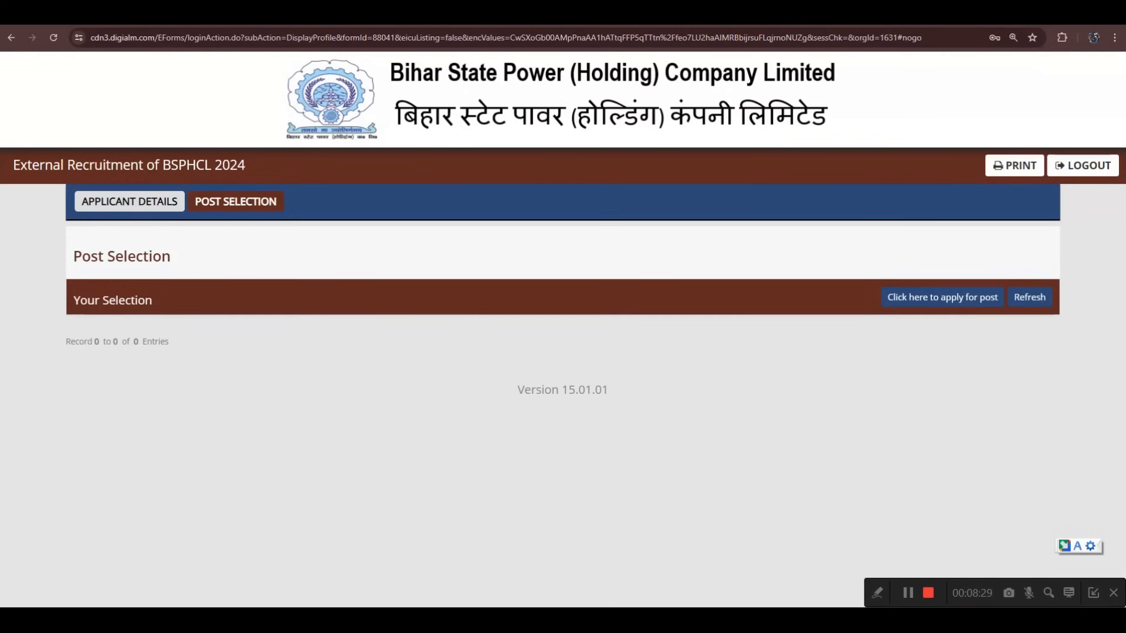
pyautogui.hotkey('ctrl', 'Tab')
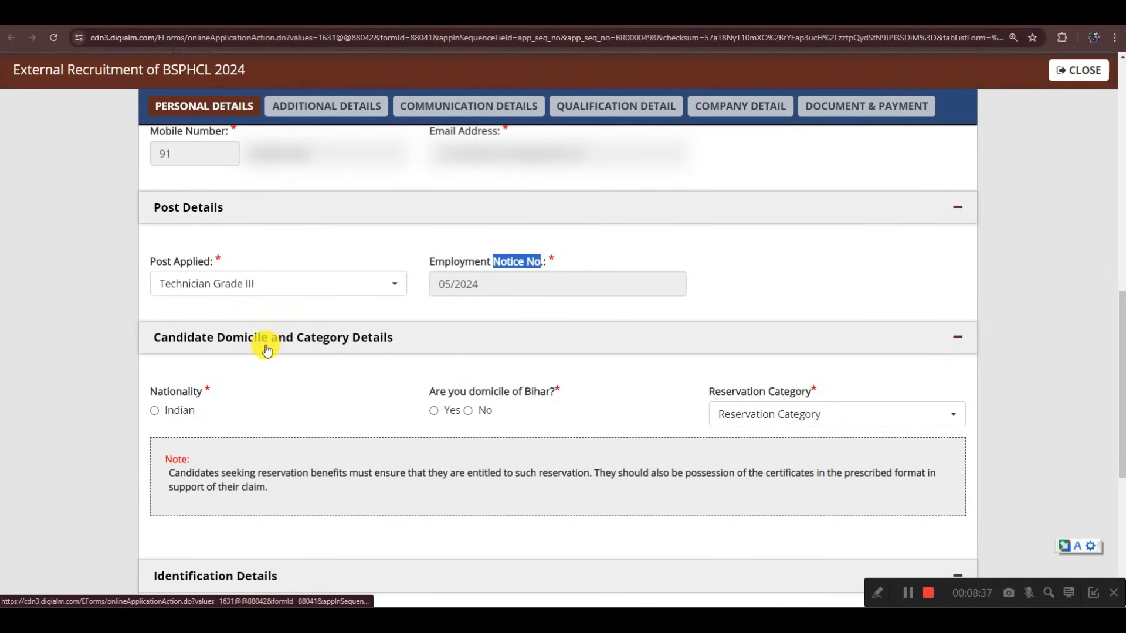
# Set the nationality to Indian, Bihar domicile to Yes, and the reservation category to Extremely Backward Class (EBC)
pyautogui.scroll(-1, 270, 323)
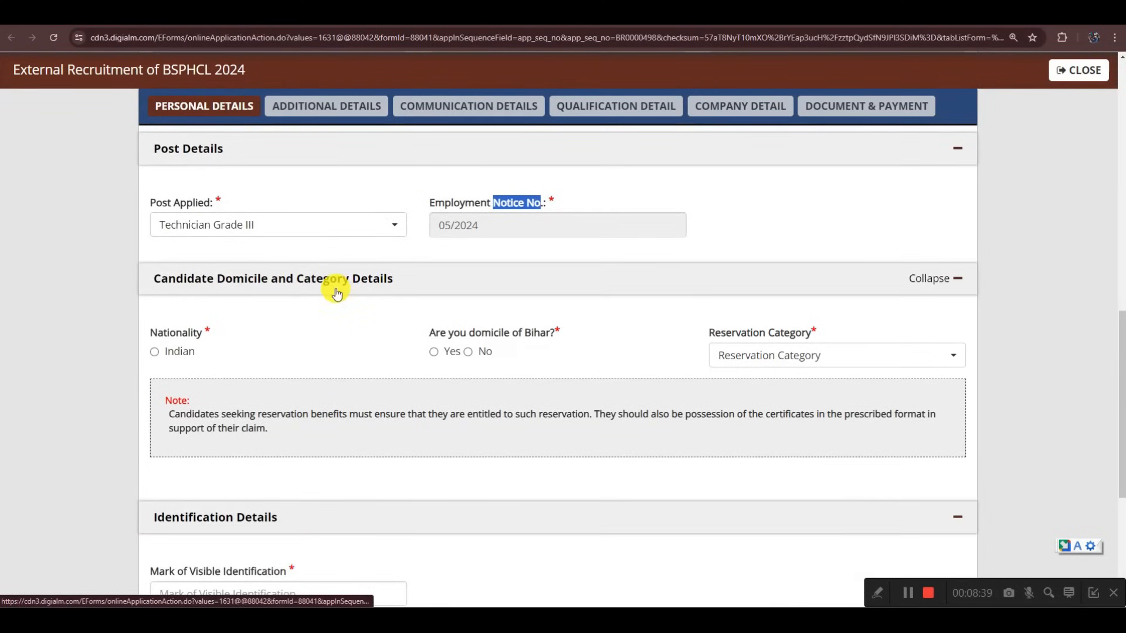
pyautogui.click(154, 352)
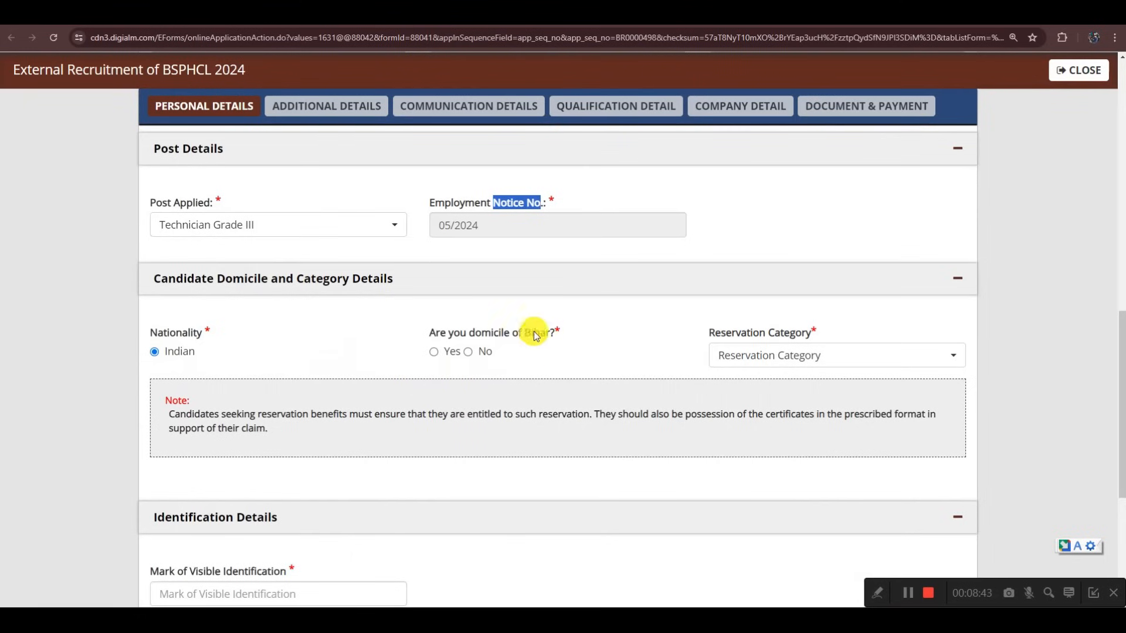
pyautogui.click(435, 352)
pyautogui.click(749, 356)
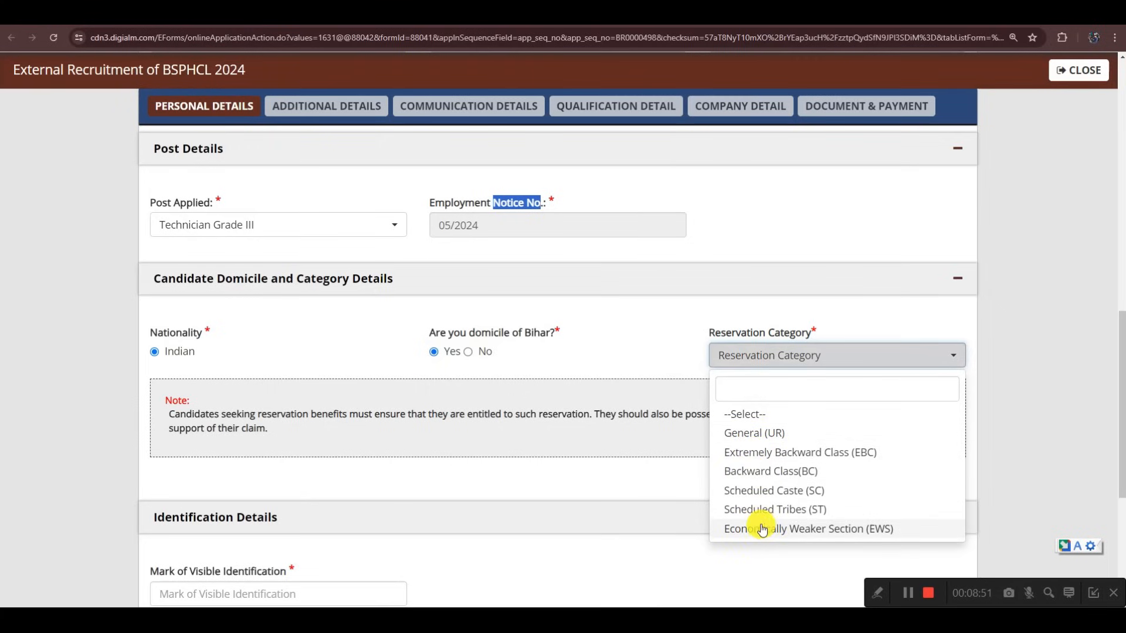
pyautogui.click(769, 457)
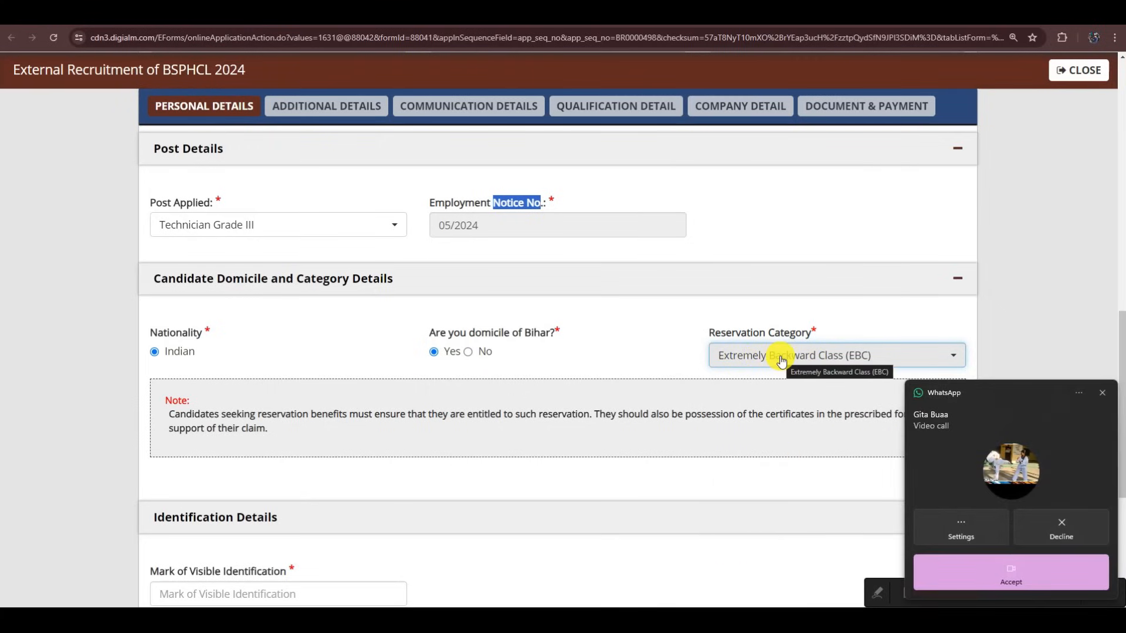
pyautogui.click(1102, 393)
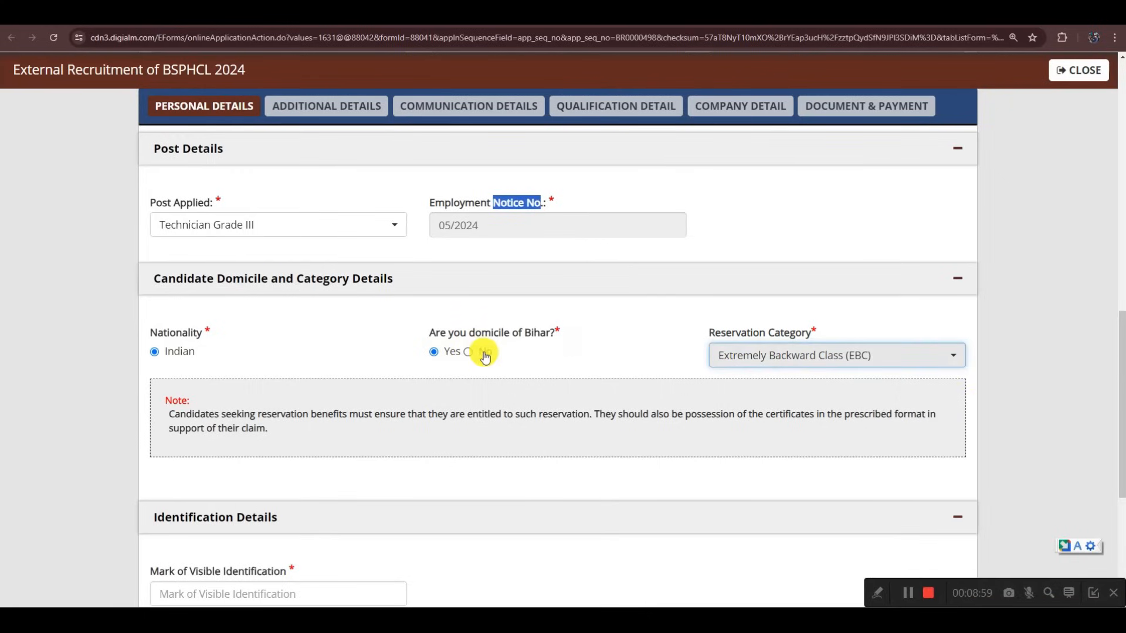
pyautogui.doubleClick(542, 333)
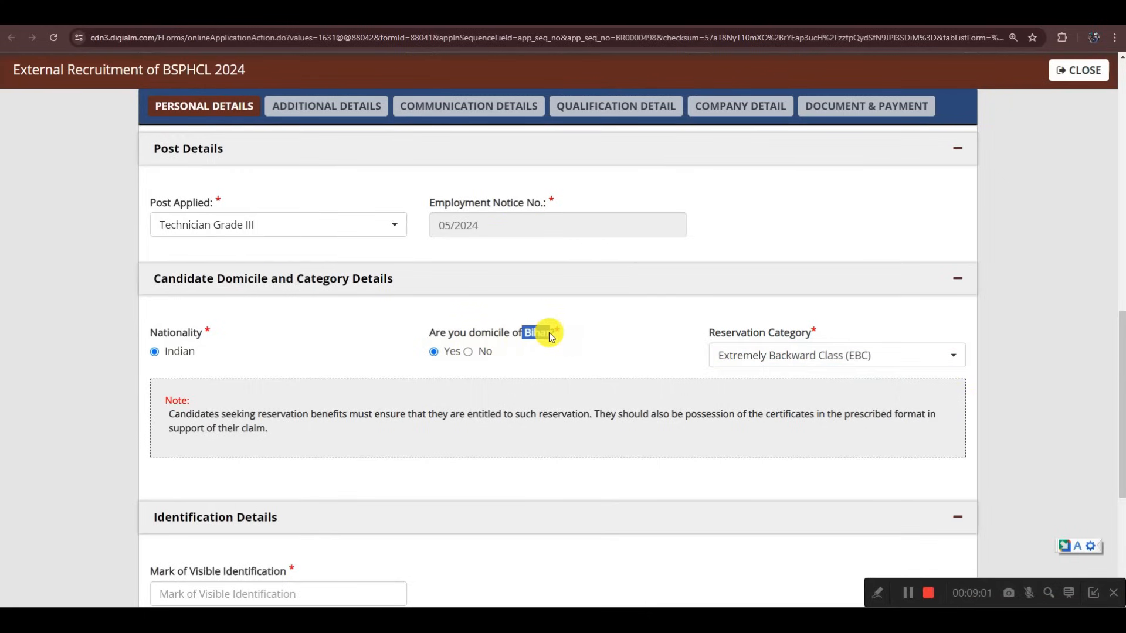
# Set Bihar domicile to No, the other domicile state to Assam, and the reservation category to General (UR)
pyautogui.click(468, 352)
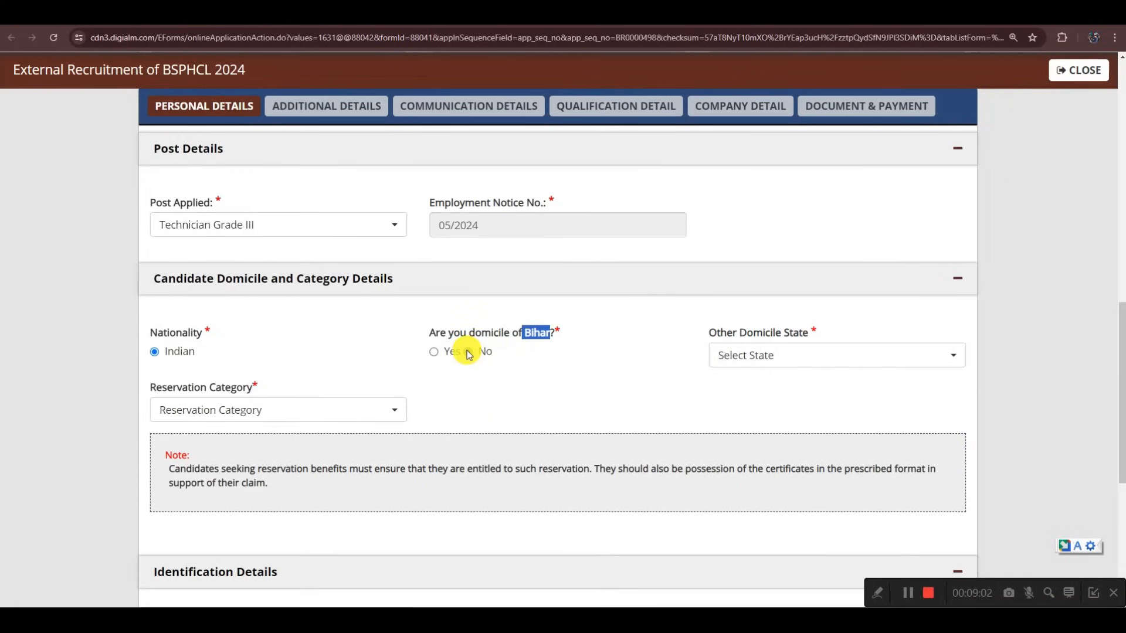
pyautogui.click(736, 357)
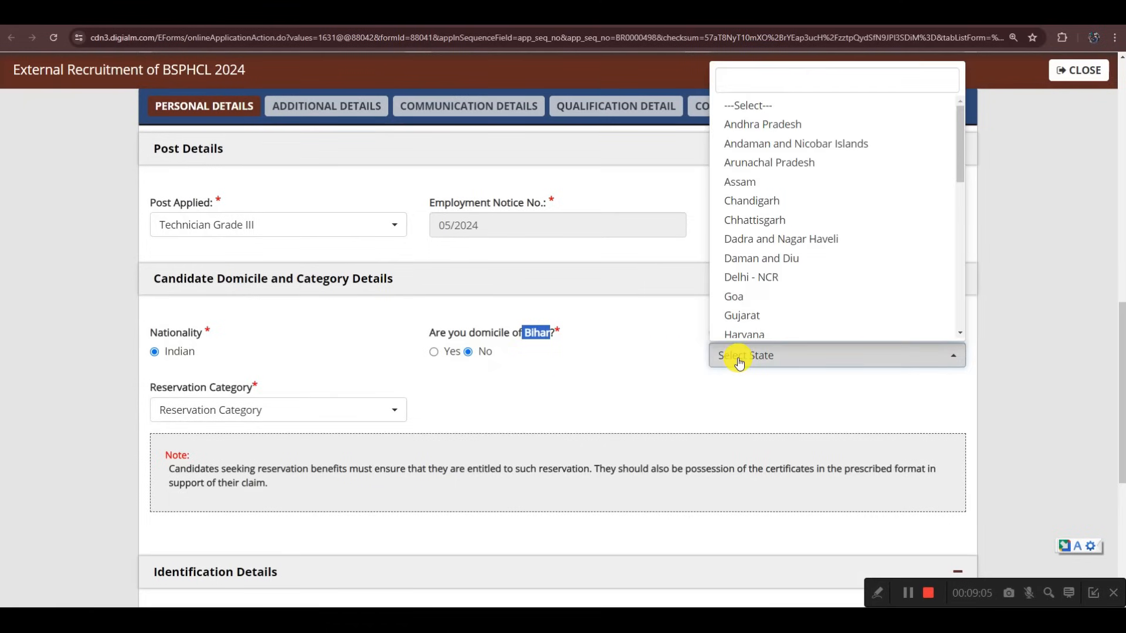
pyautogui.scroll(-3, 751, 275)
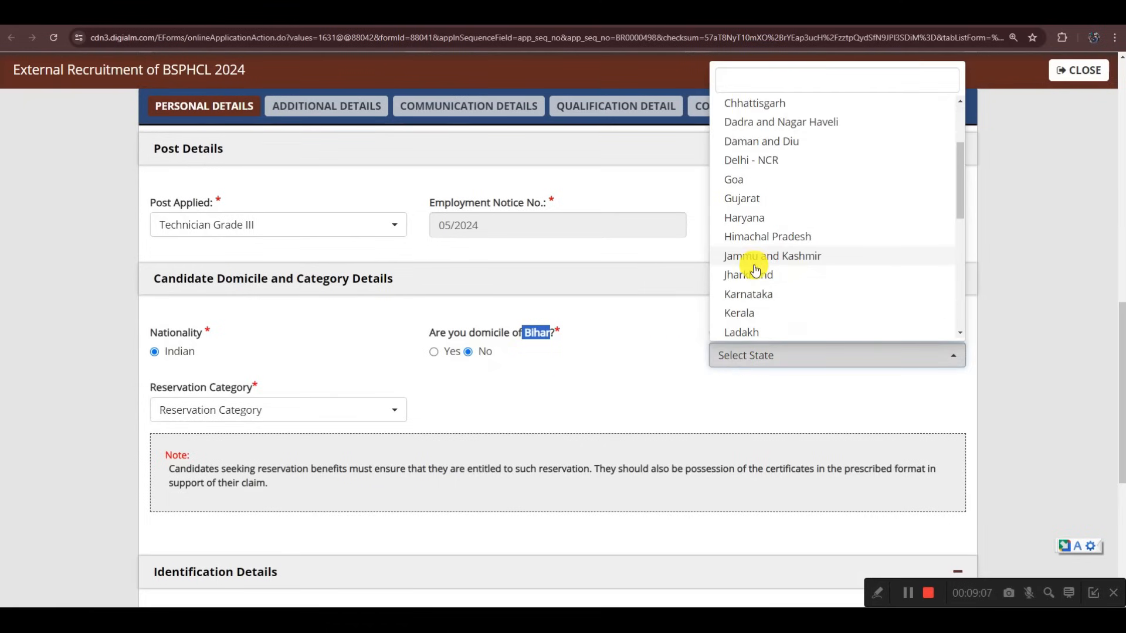
pyautogui.scroll(3, 748, 308)
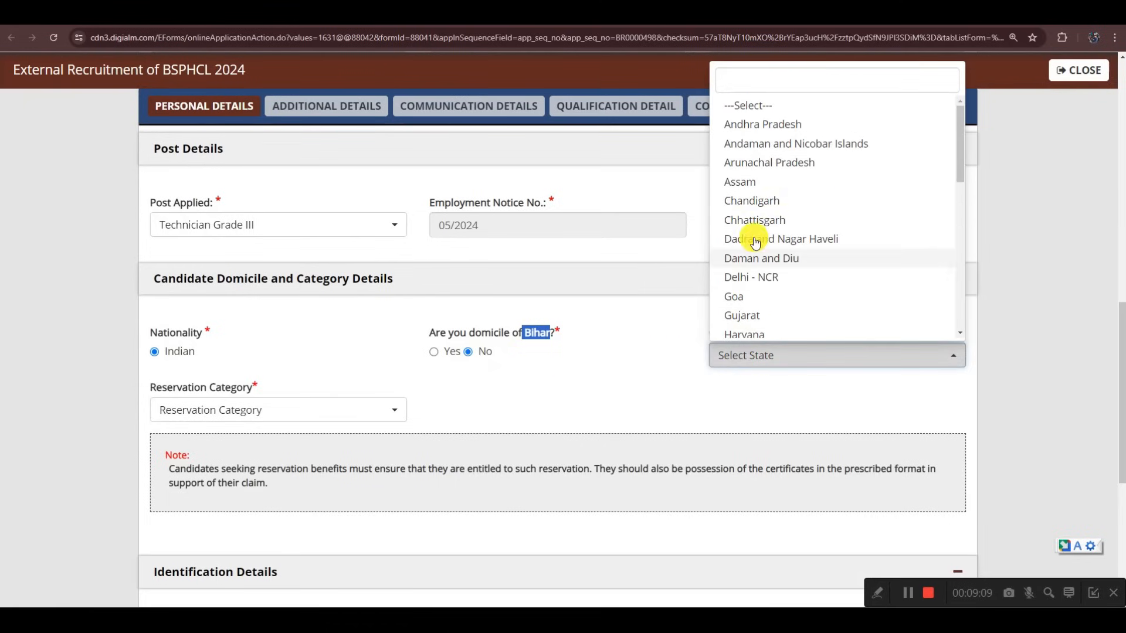
pyautogui.click(749, 181)
pyautogui.click(308, 408)
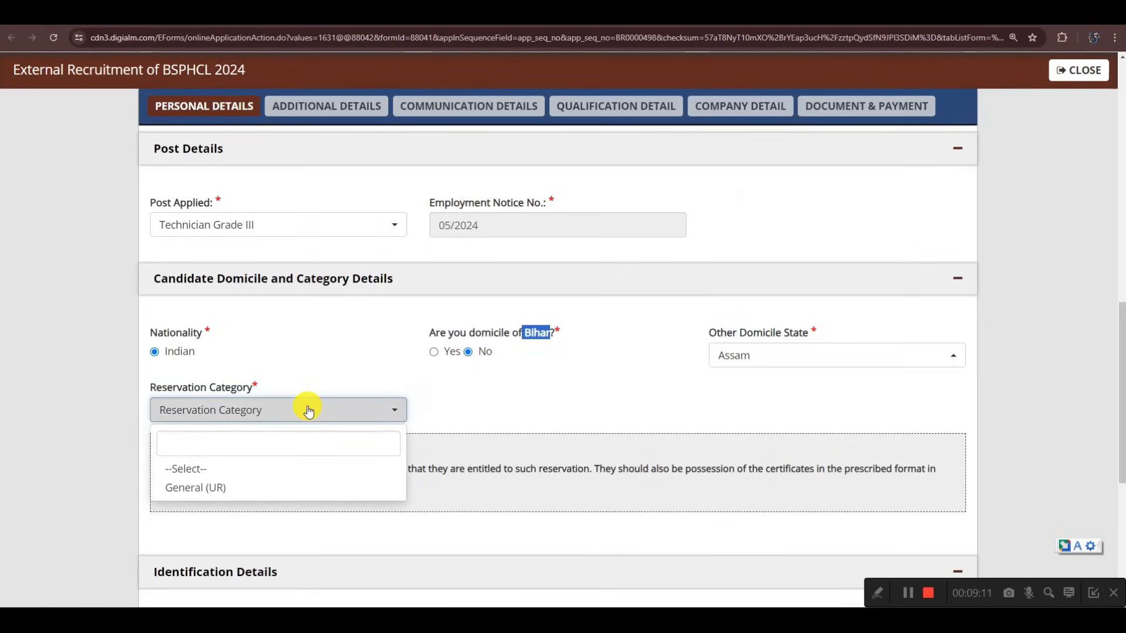
pyautogui.click(220, 490)
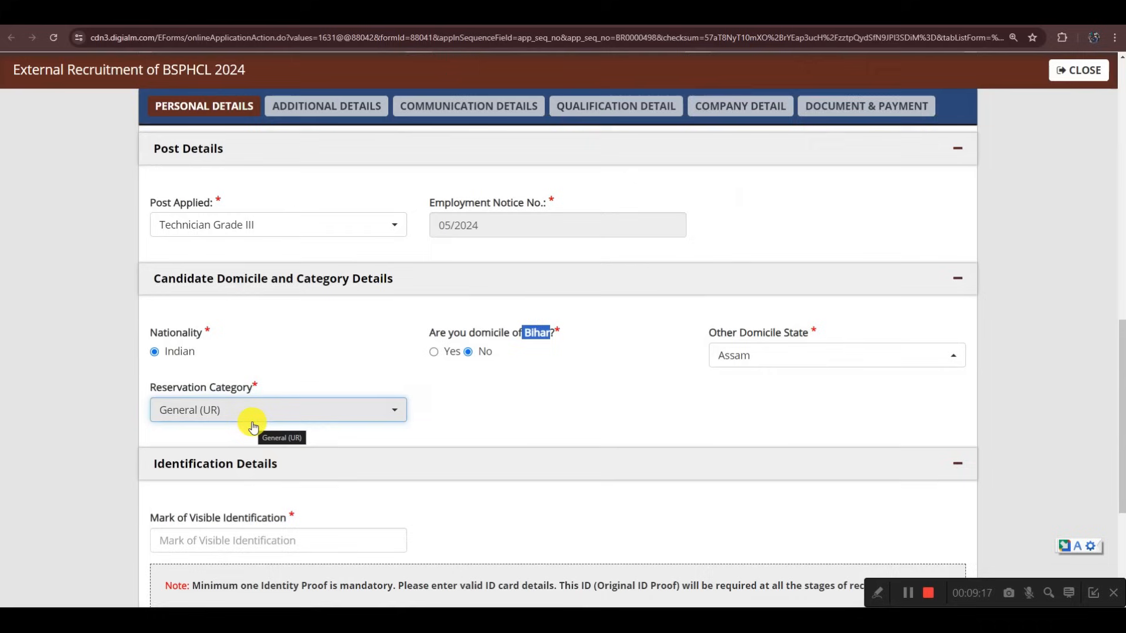
# Set Bihar domicile back to Yes and the reservation category to Extremely Backward Class (EBC), and read the note about the required certificates
pyautogui.click(435, 353)
pyautogui.click(743, 355)
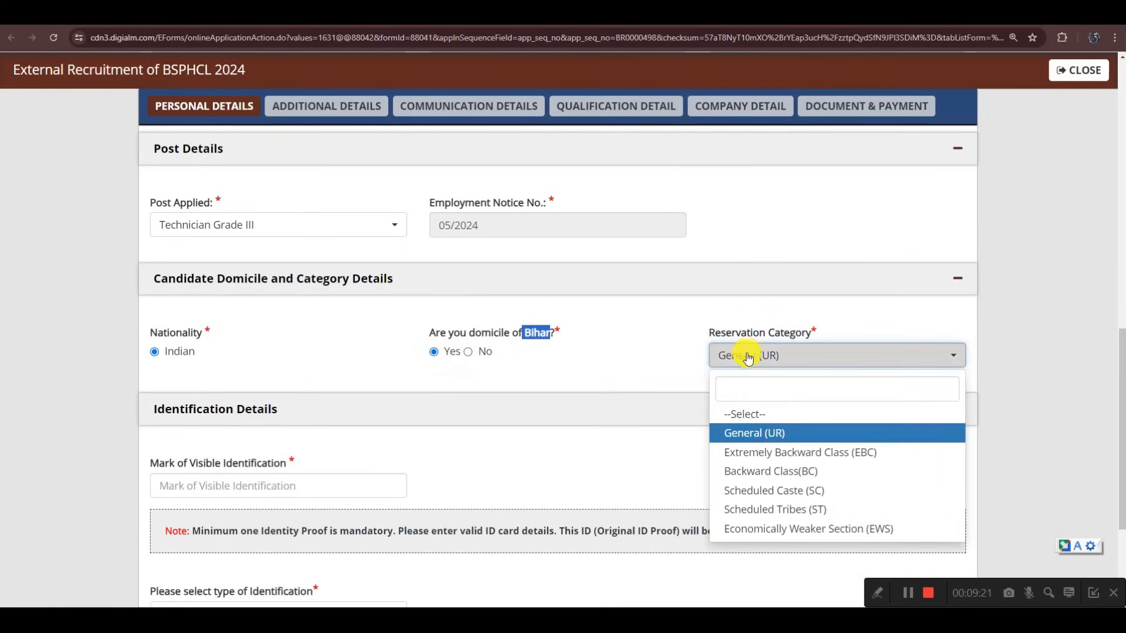
pyautogui.click(772, 449)
pyautogui.scroll(-1, 527, 414)
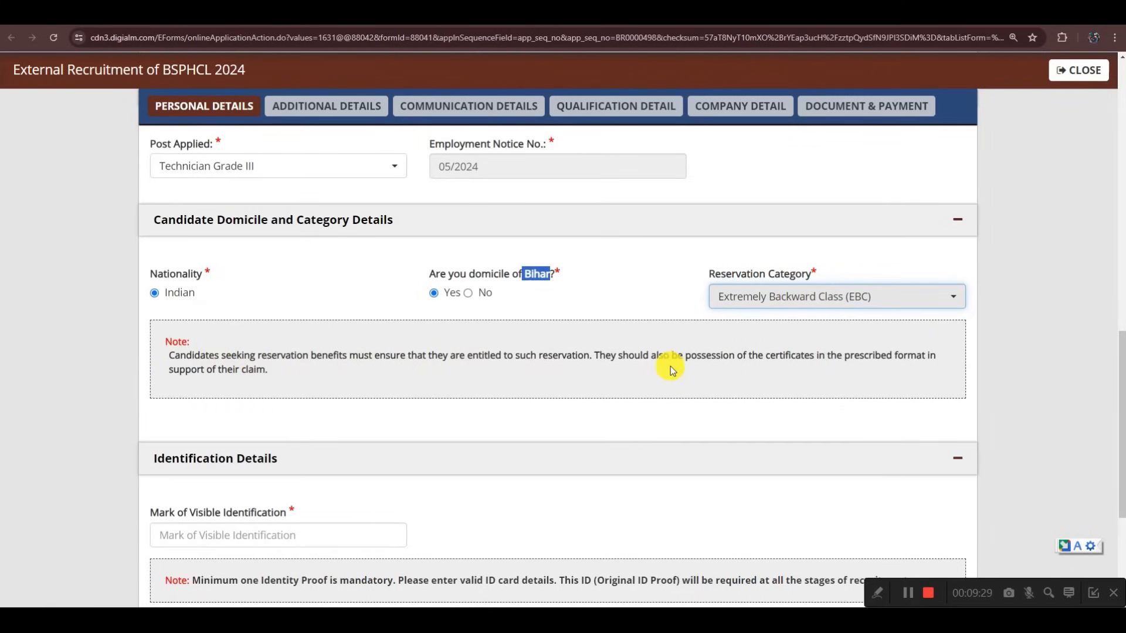
pyautogui.moveTo(765, 357); pyautogui.dragTo(809, 358)
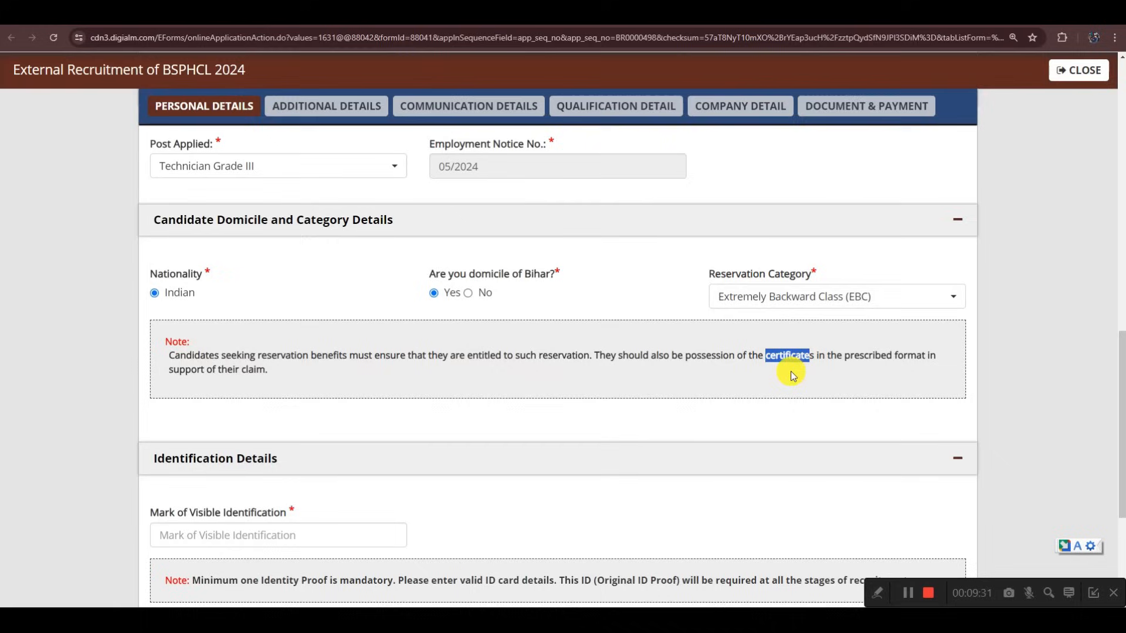
# In the identification details, choose Pan Card as the type of identification and tick the declaration of voluntarily submitting identity proof
pyautogui.scroll(-2, 782, 377)
pyautogui.scroll(-2, 781, 377)
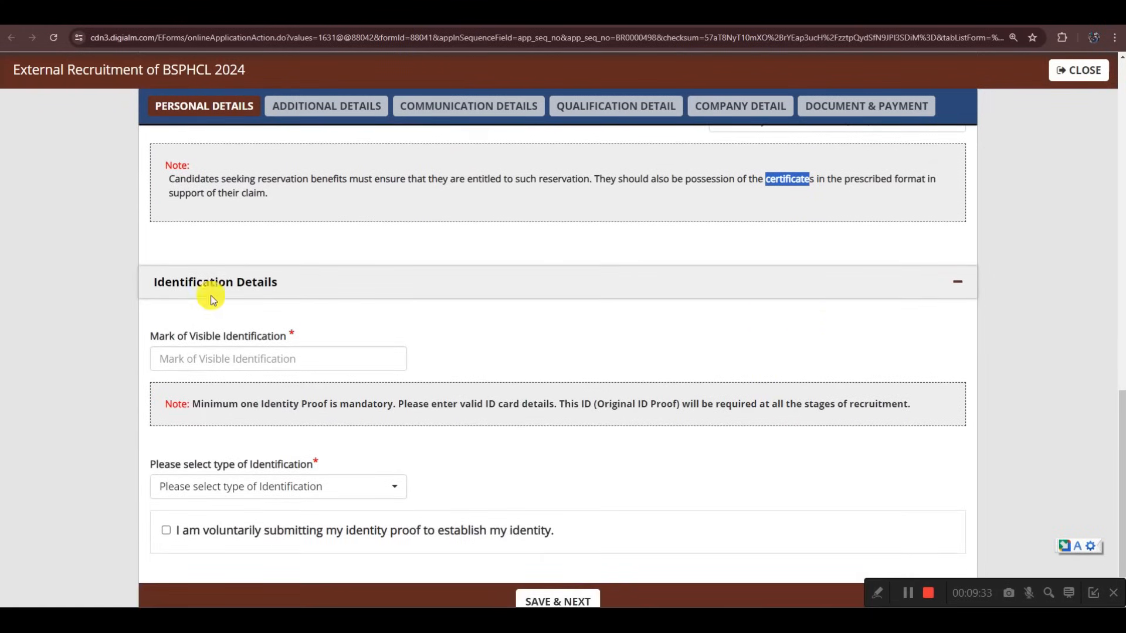
pyautogui.moveTo(155, 283); pyautogui.dragTo(211, 280)
pyautogui.scroll(-1, 354, 294)
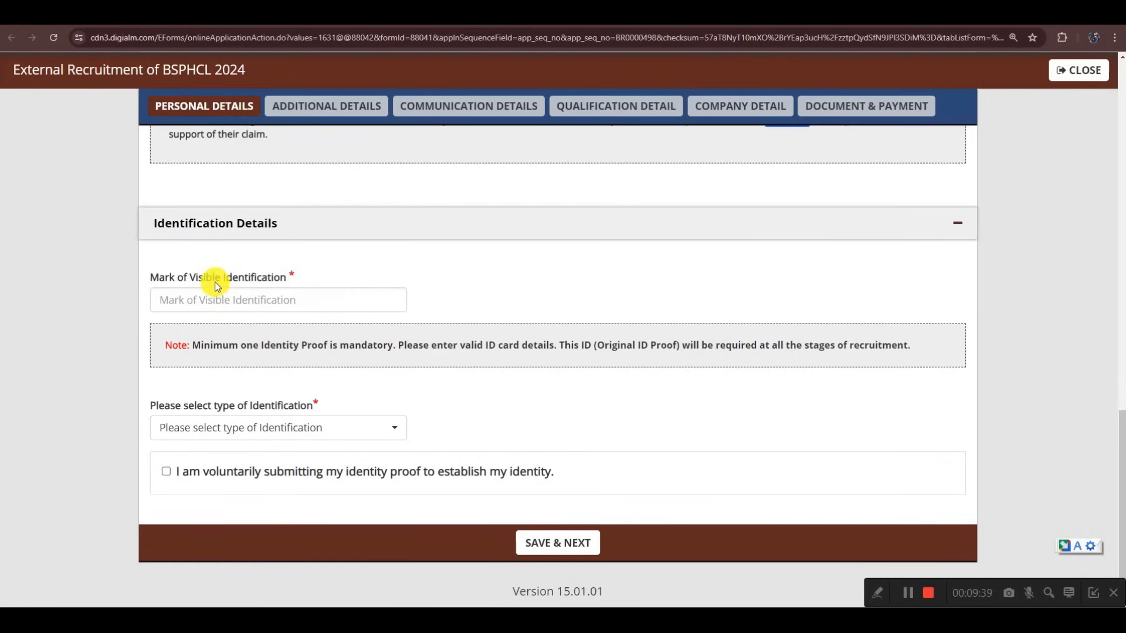
pyautogui.click(222, 300)
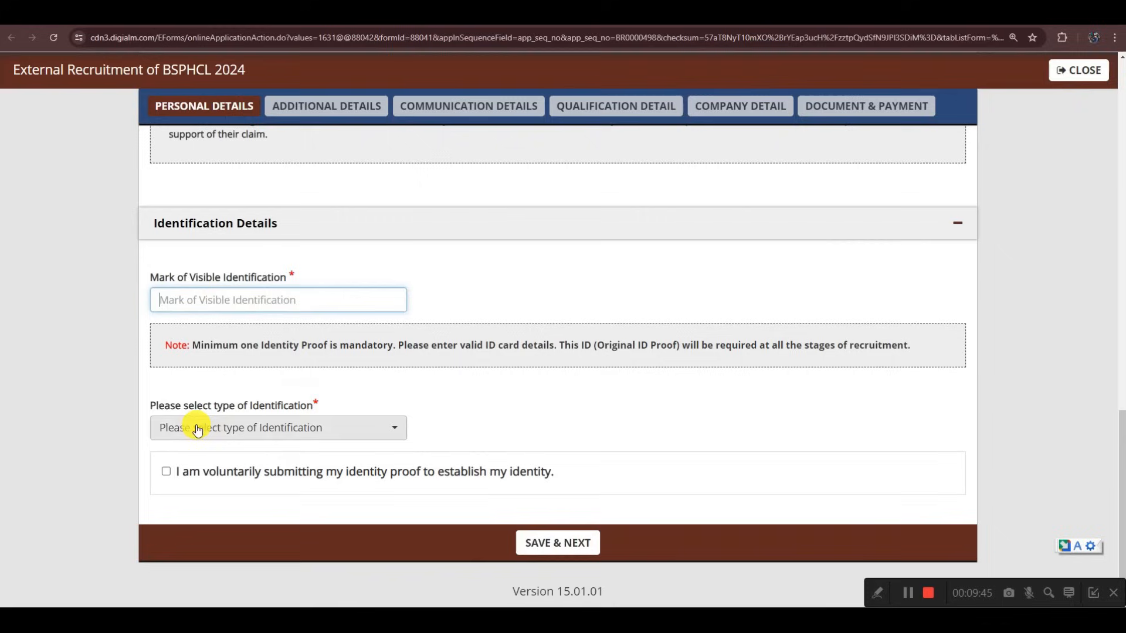
pyautogui.click(258, 428)
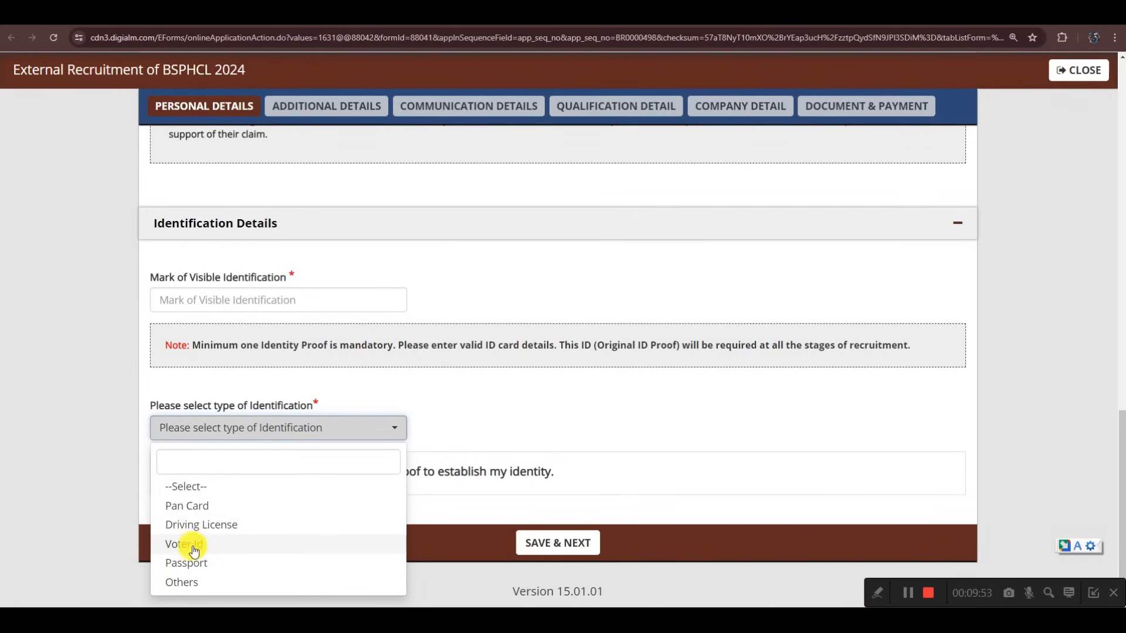
pyautogui.click(188, 505)
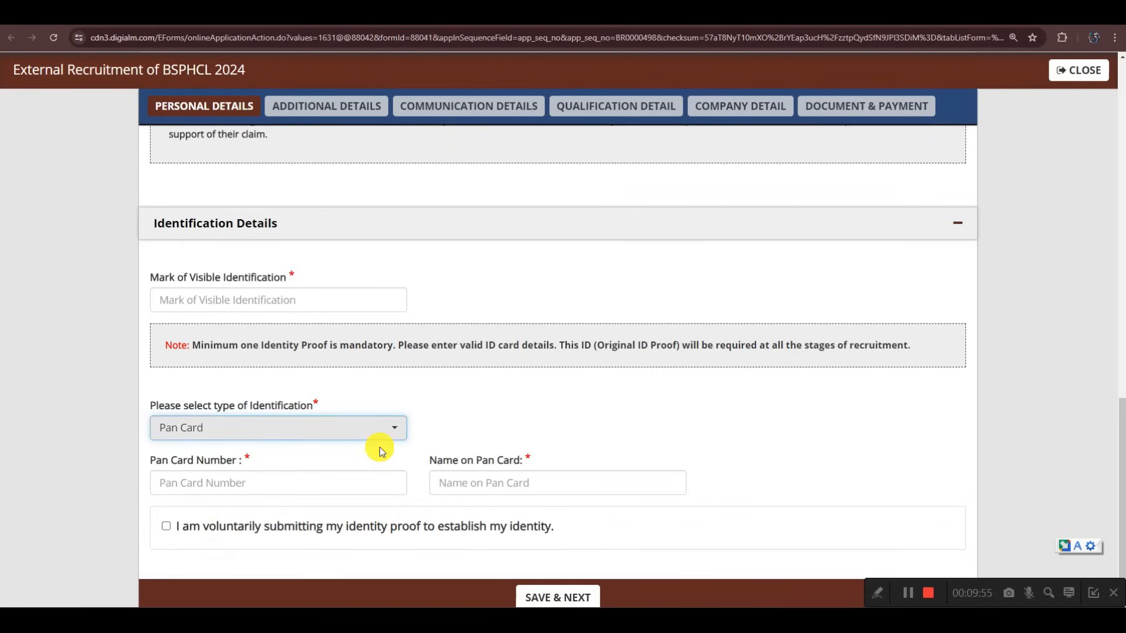
pyautogui.scroll(-1, 379, 447)
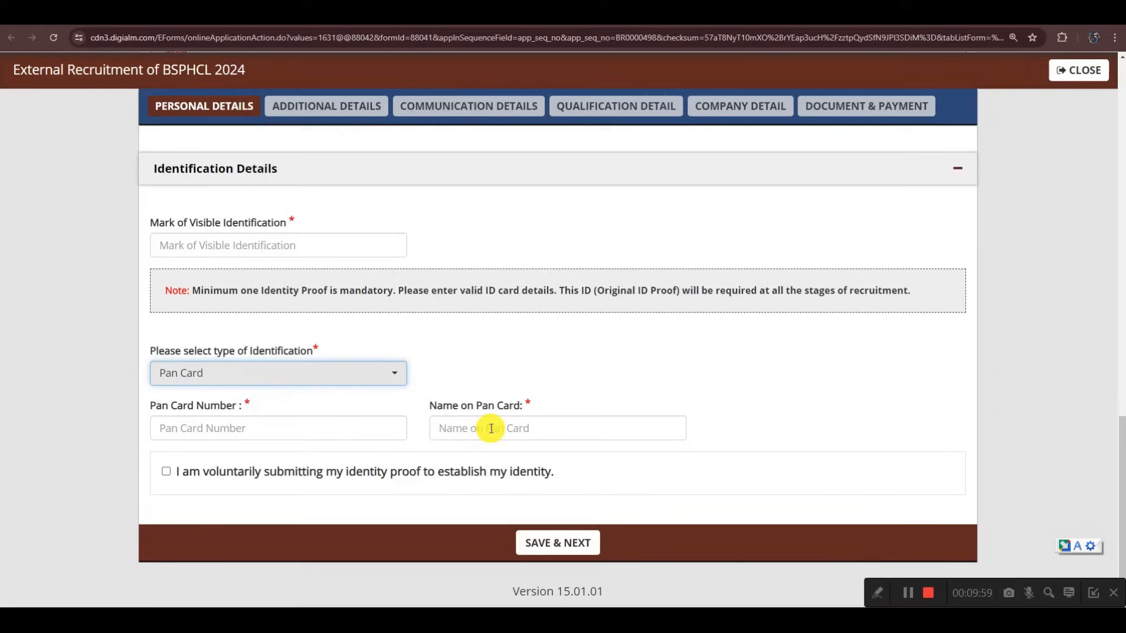
pyautogui.click(166, 472)
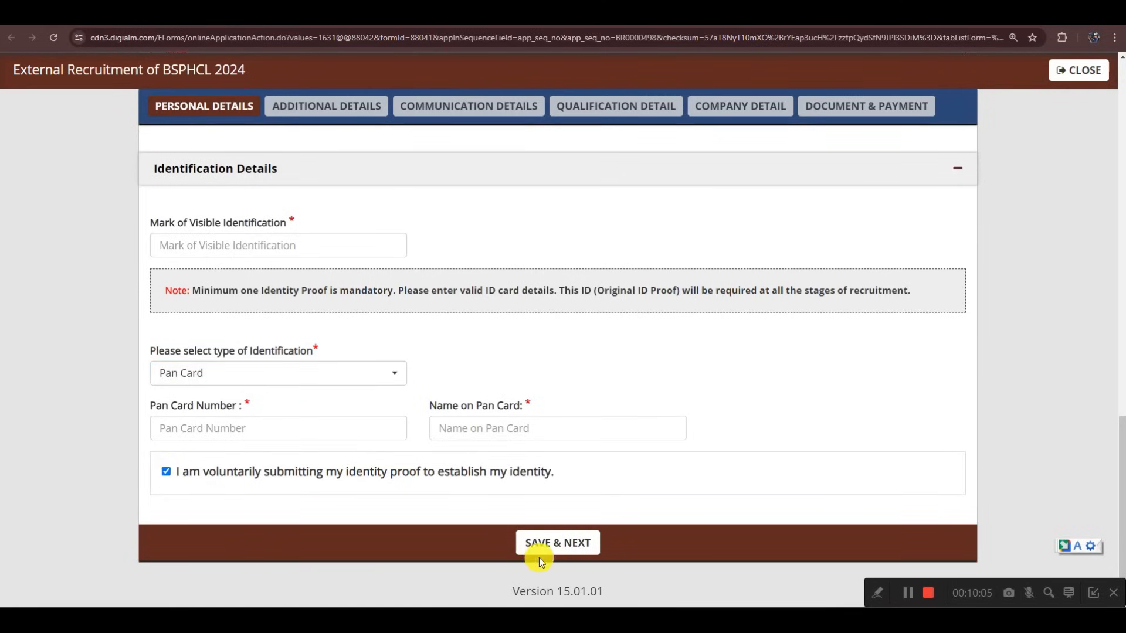
# Submit the additional details section of the application form
pyautogui.click(906, 593)
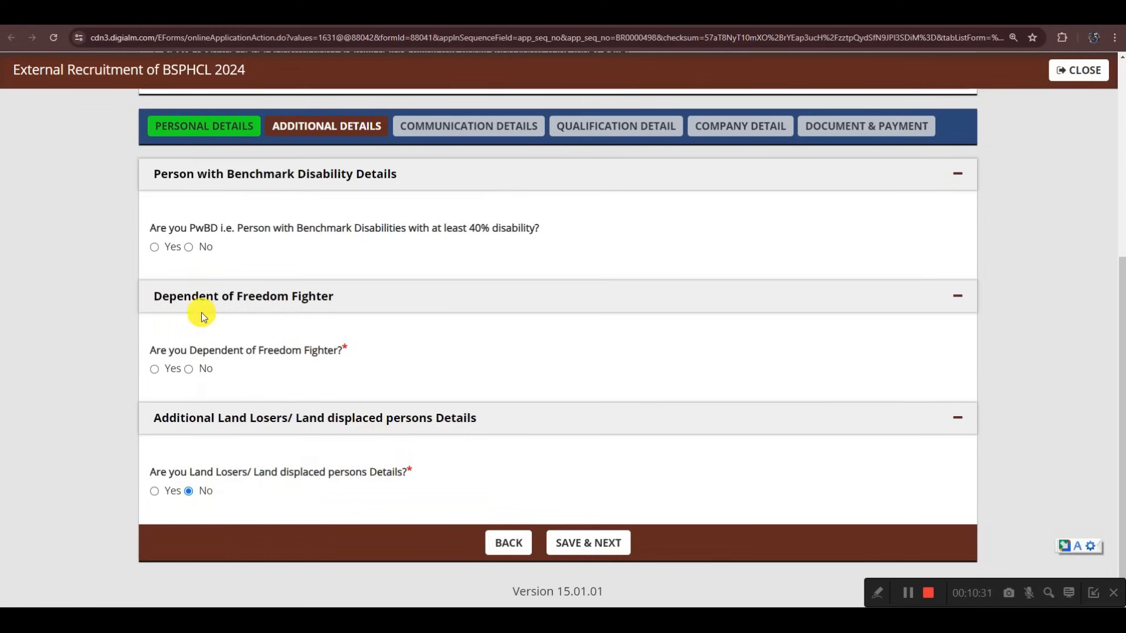
pyautogui.click(616, 542)
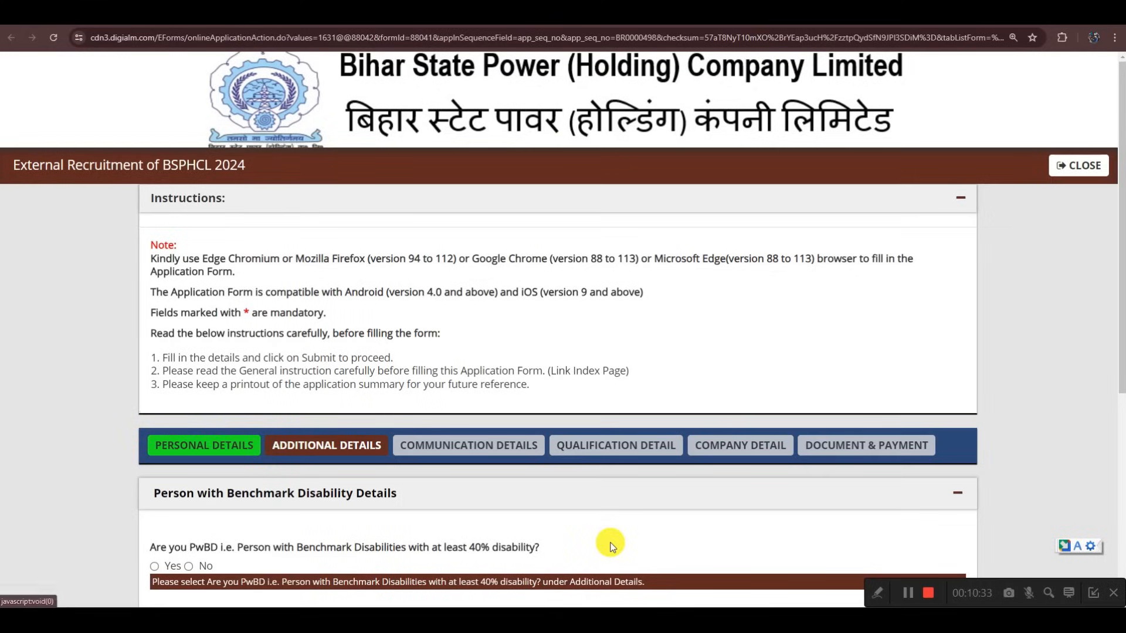
pyautogui.click(634, 229)
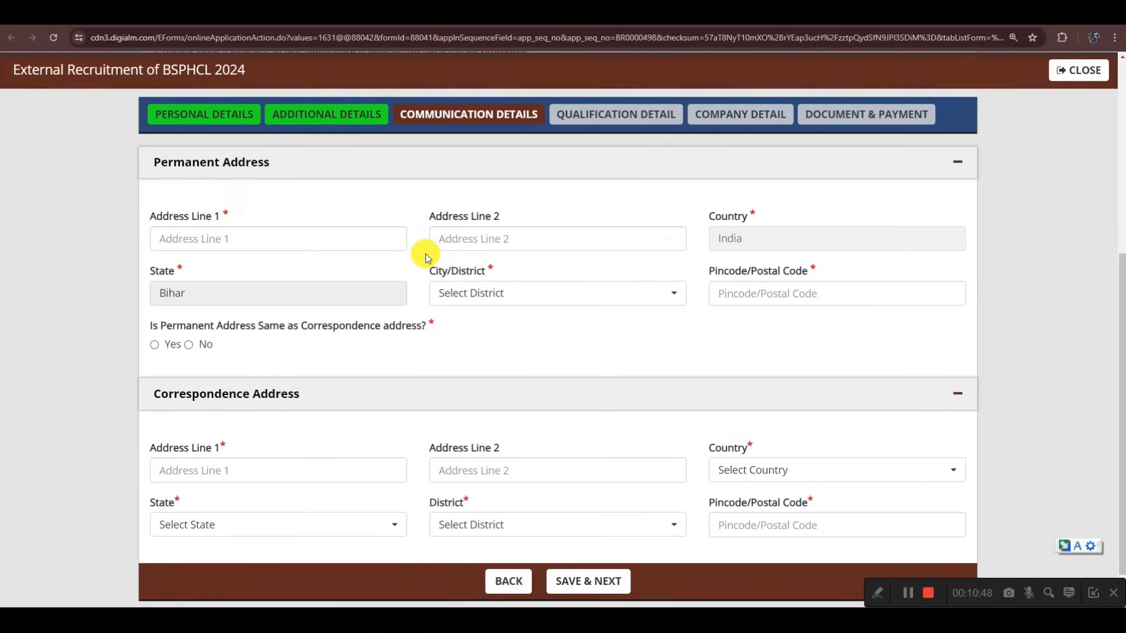
# Set the permanent address district to Gopalganj and save the communication details to proceed to the qualification details
pyautogui.click(463, 293)
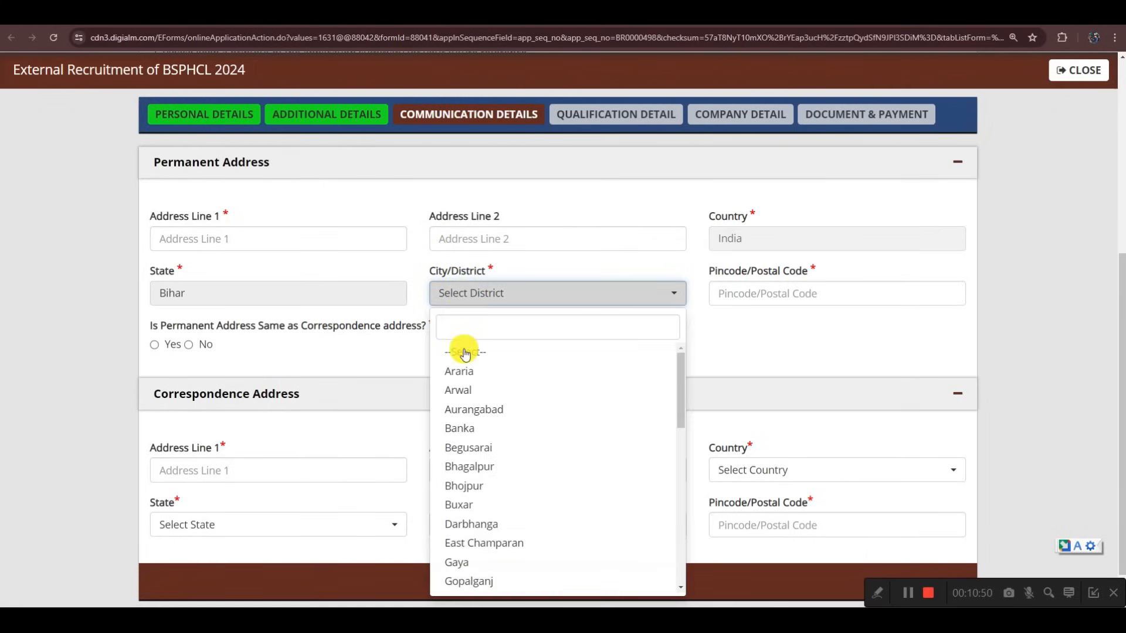
pyautogui.click(466, 581)
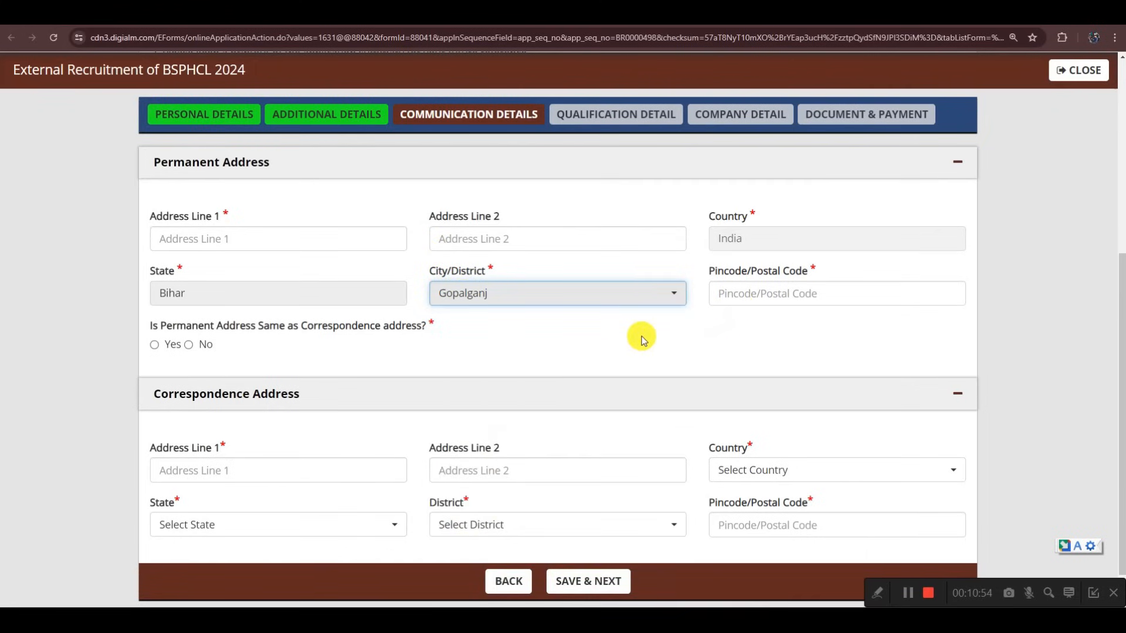
pyautogui.scroll(-1, 212, 315)
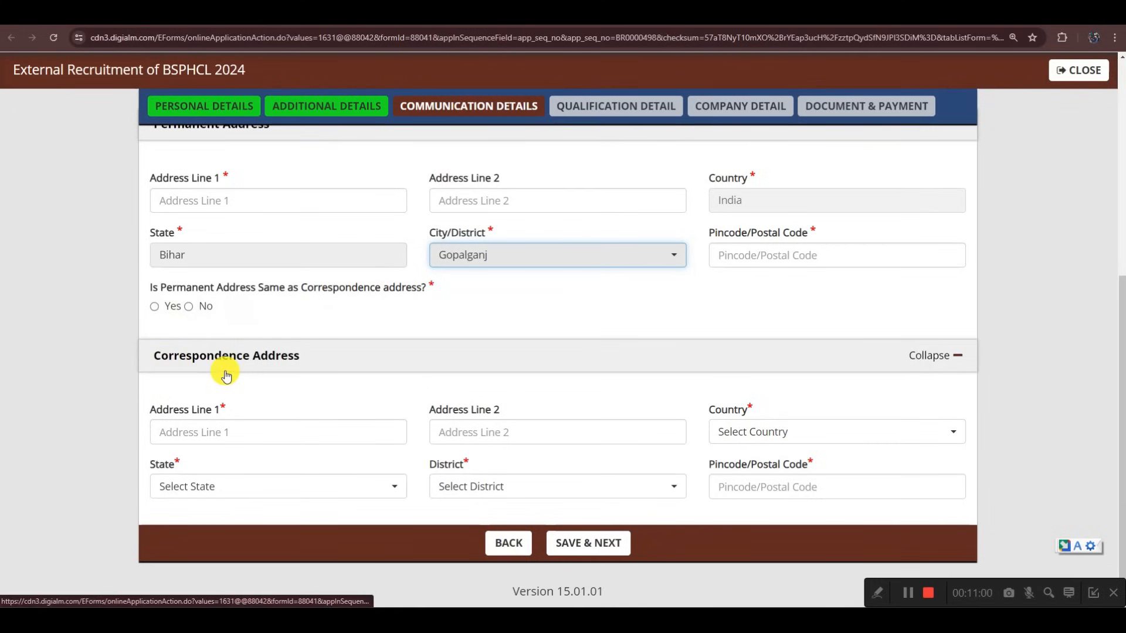
pyautogui.click(592, 550)
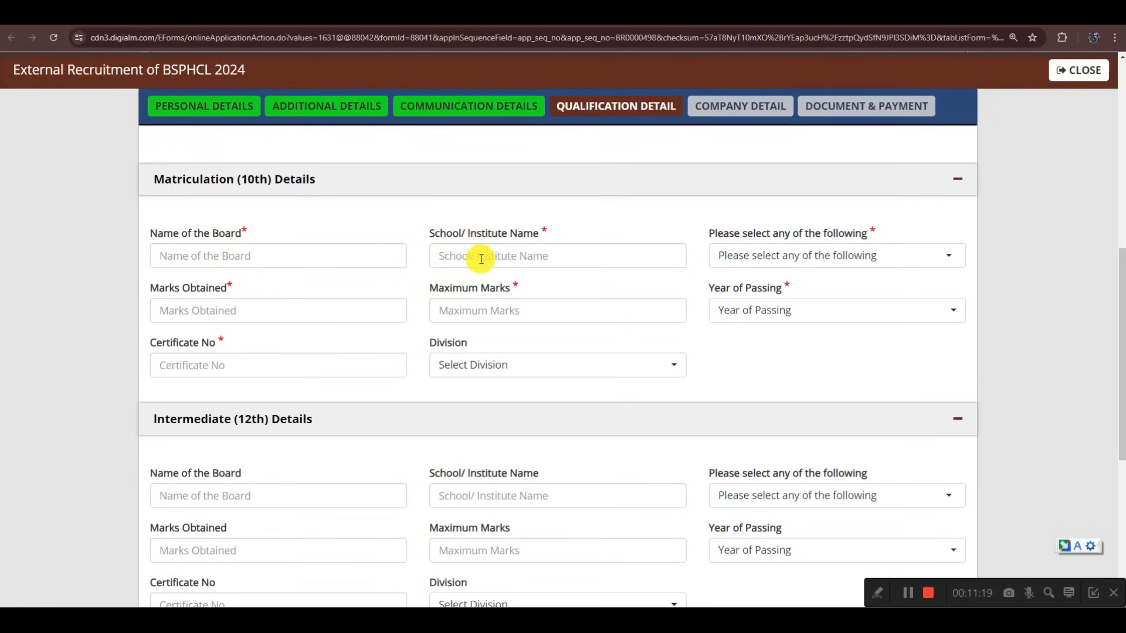
# In the Matriculation (10th) details, choose Percentage as the marking type and enter 300 marks obtained out of a maximum of 500
pyautogui.click(790, 255)
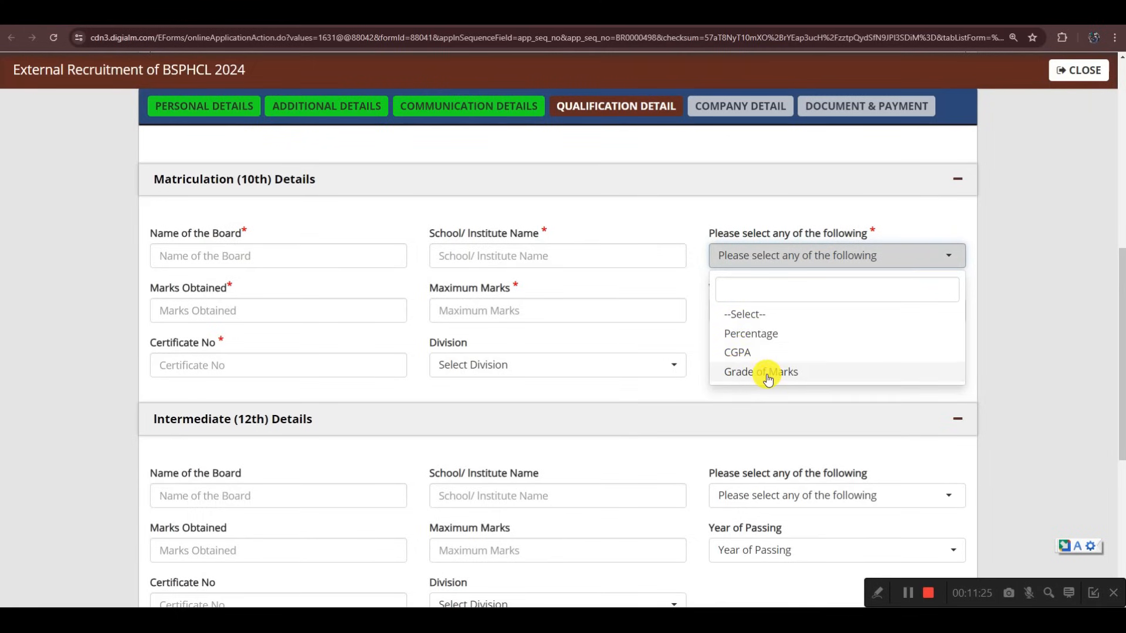
pyautogui.click(748, 332)
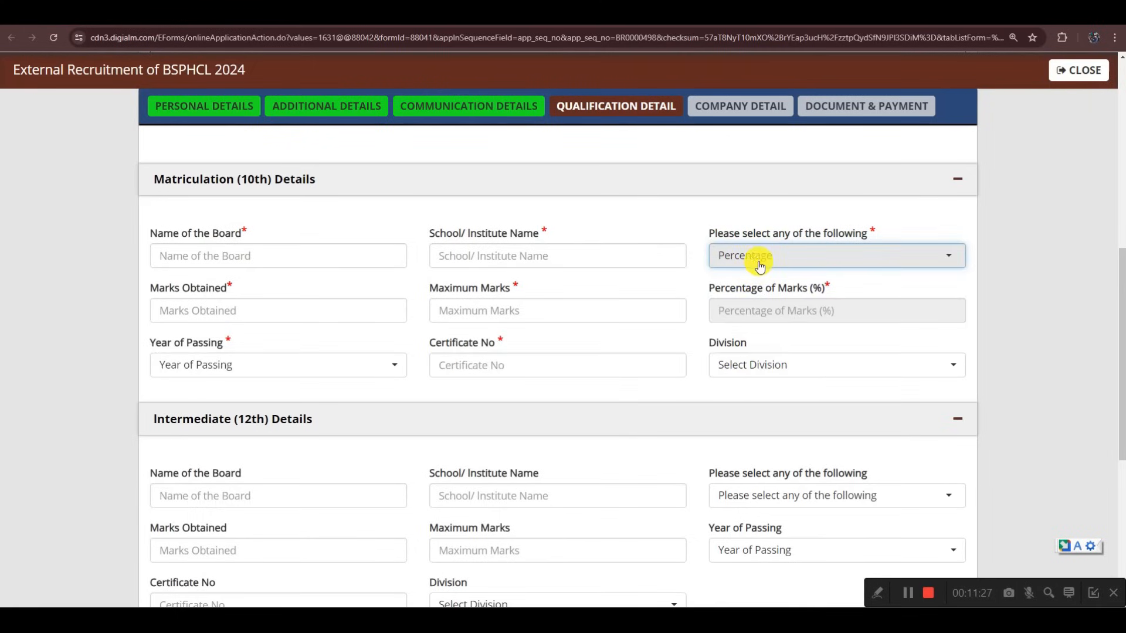
pyautogui.click(236, 315)
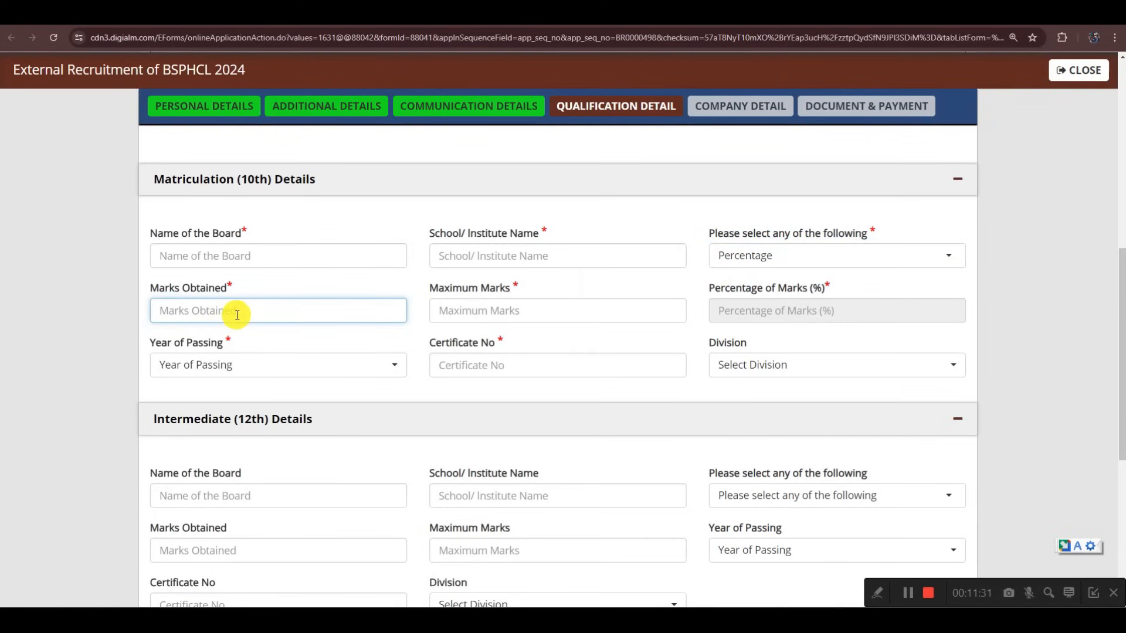
pyautogui.write('300')
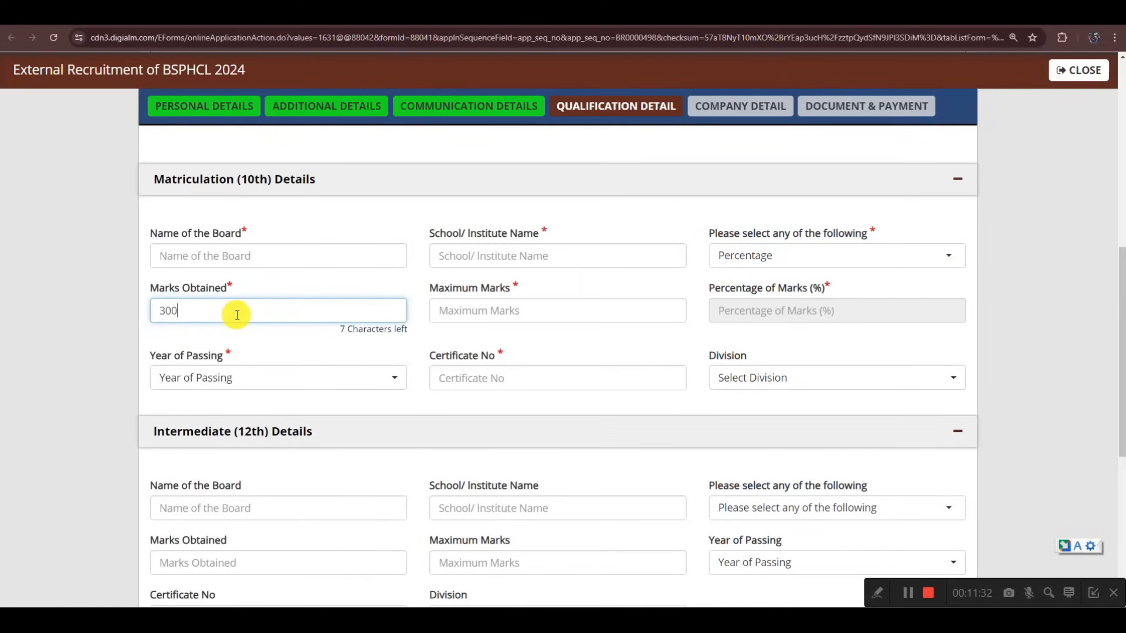
pyautogui.click(466, 314)
pyautogui.write('500')
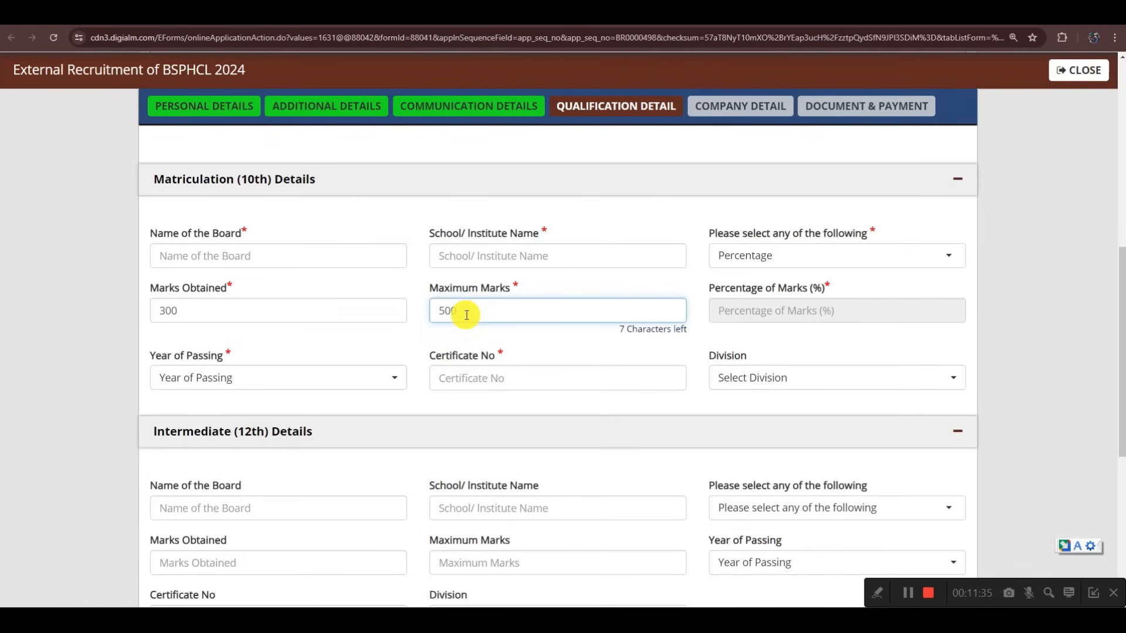
pyautogui.click(540, 344)
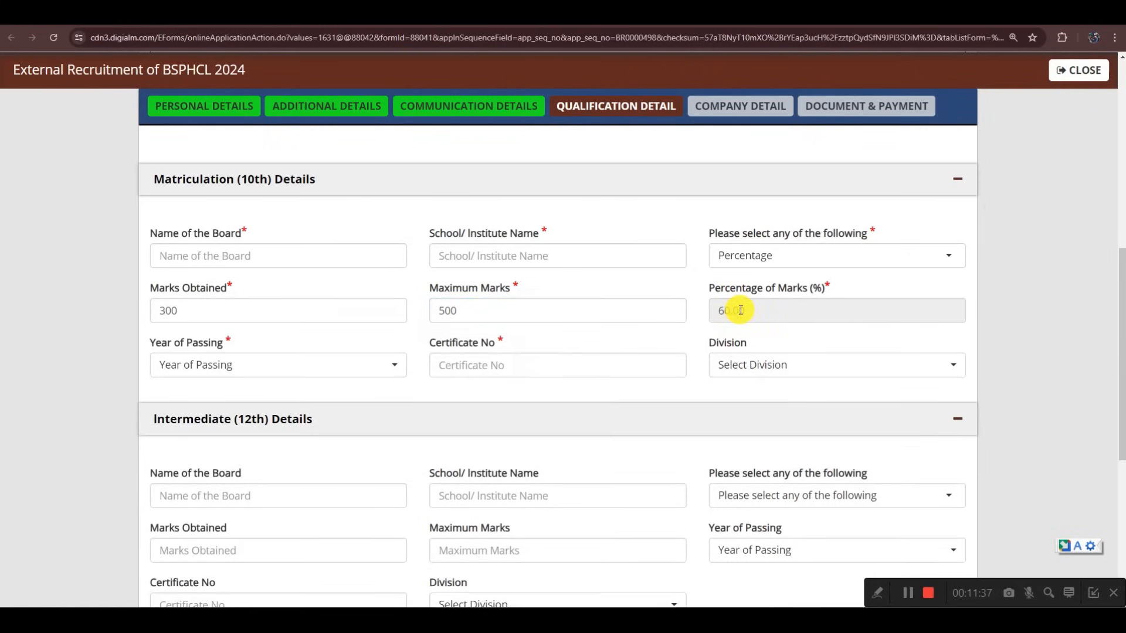
# Set the Matriculation year of passing to 2015 and the division to First, noting the required certificate number field
pyautogui.click(201, 366)
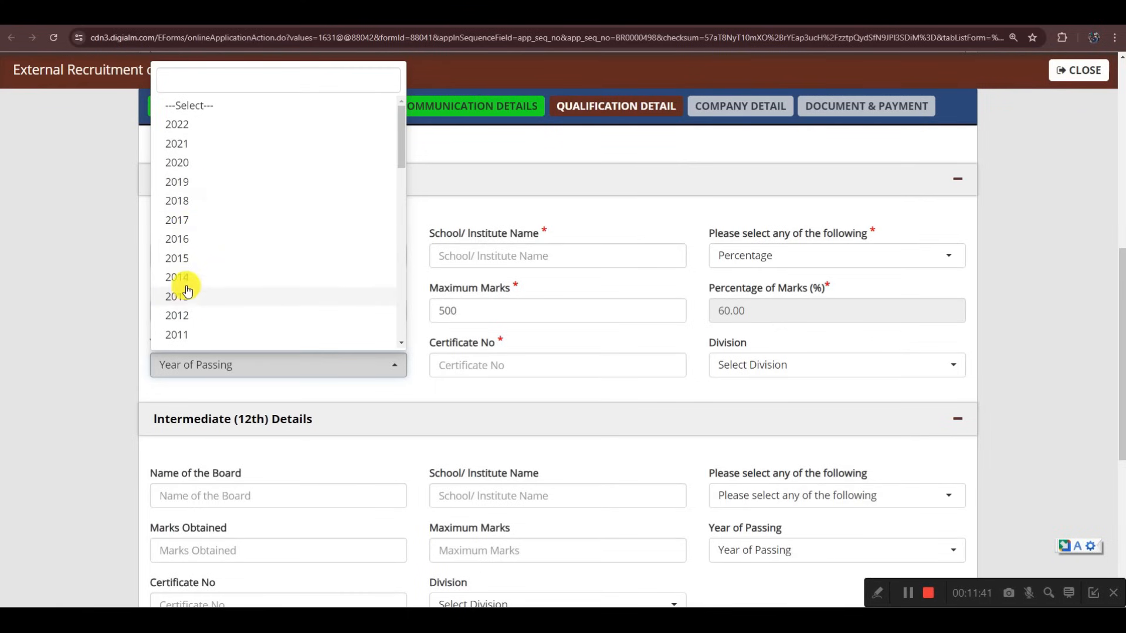
pyautogui.click(180, 257)
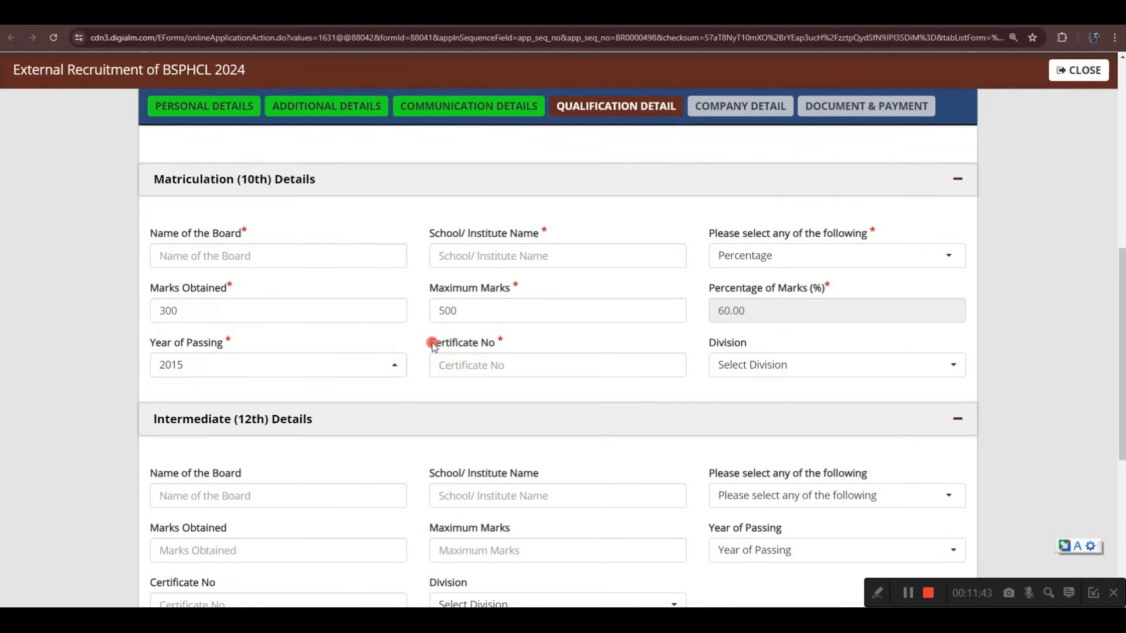
pyautogui.moveTo(433, 345); pyautogui.dragTo(496, 345)
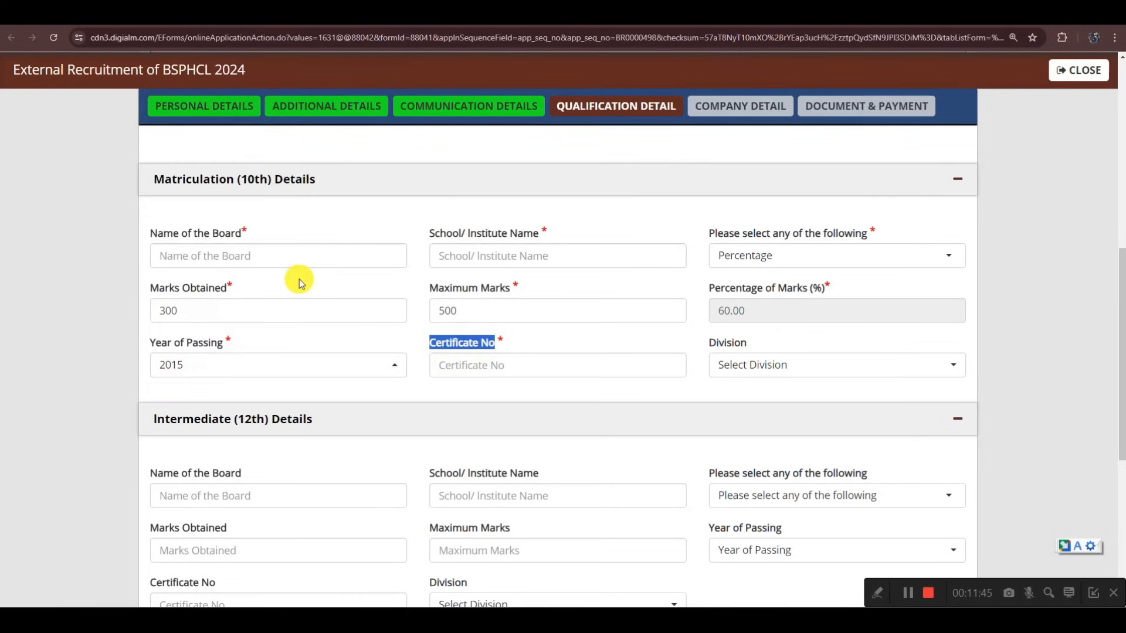
pyautogui.click(729, 376)
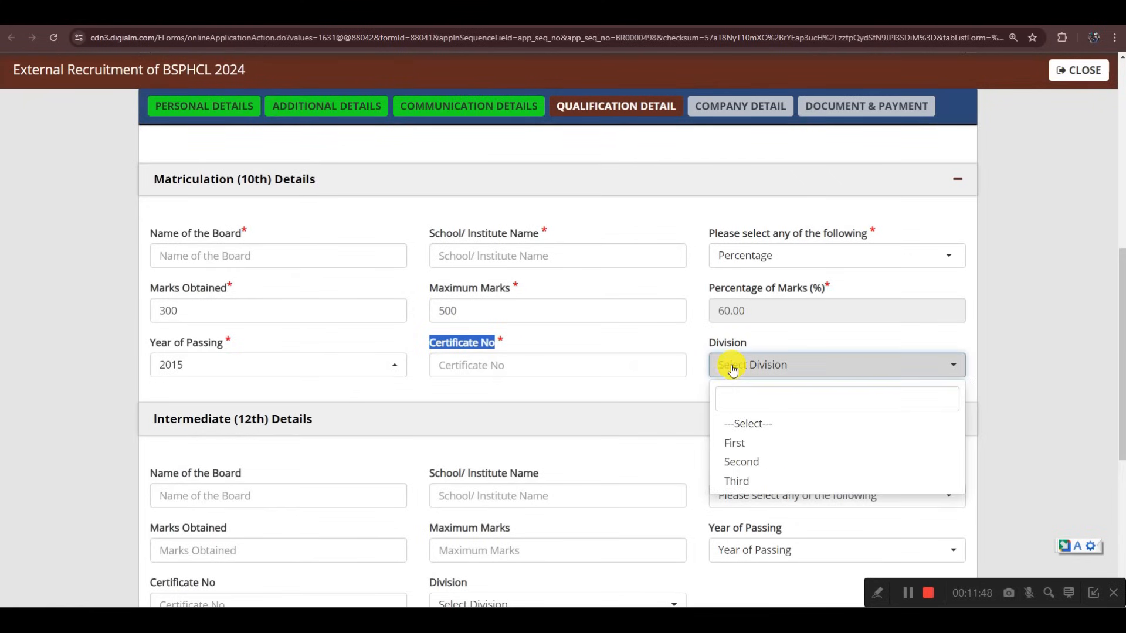
pyautogui.click(735, 444)
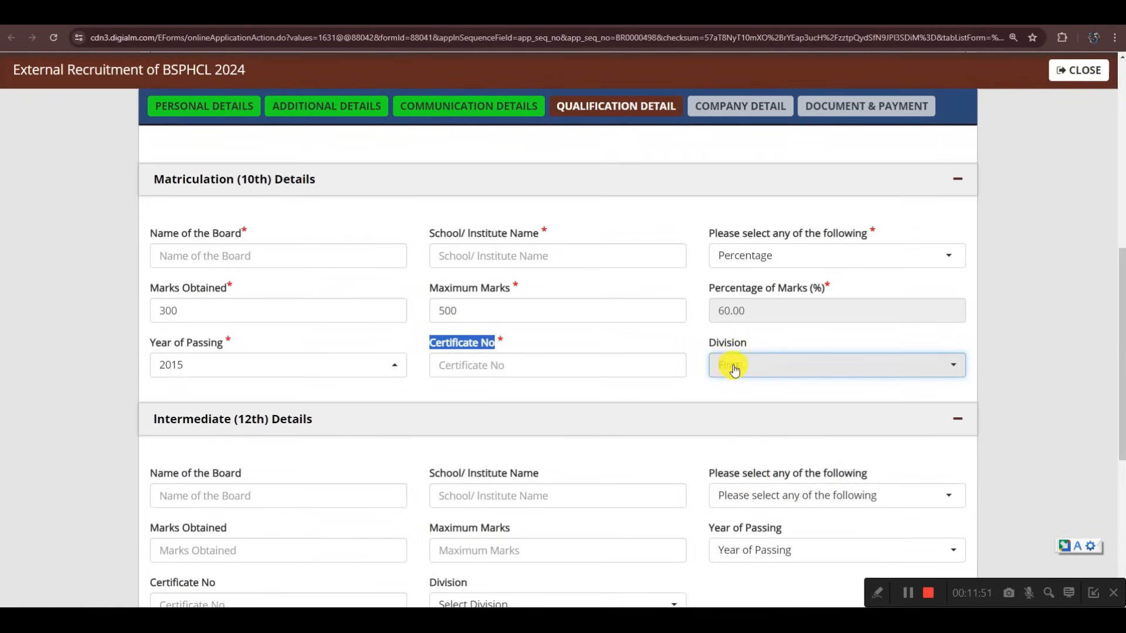
pyautogui.scroll(-3, 511, 366)
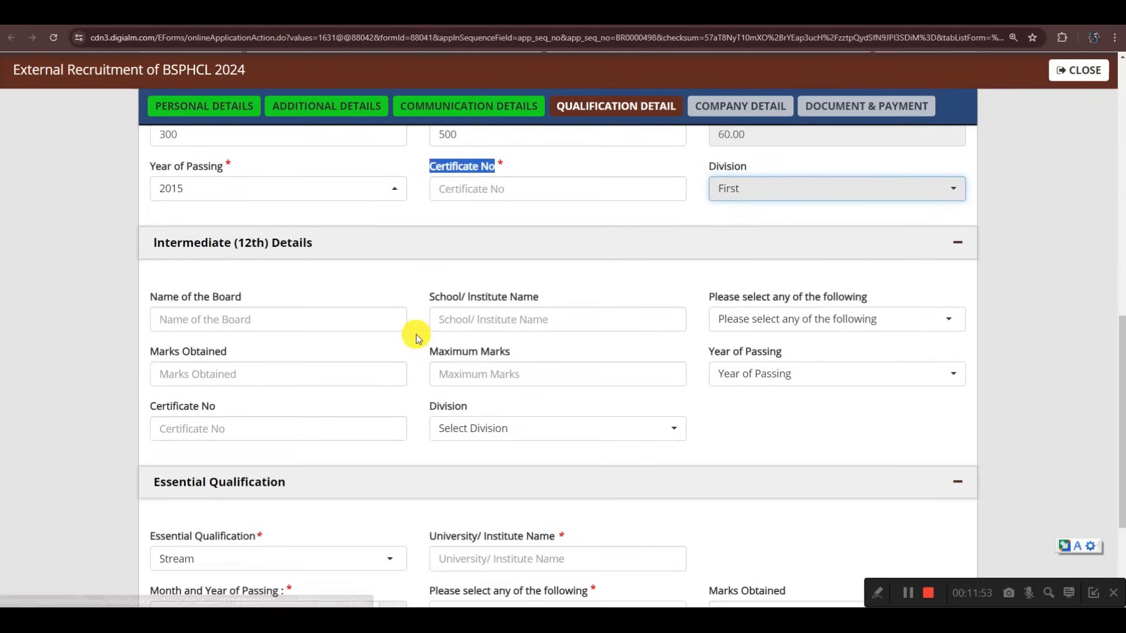
# Examine the Intermediate (12th) details fields against the Matriculation section to see which entries are required
pyautogui.scroll(-1, 241, 227)
pyautogui.scroll(-1, 282, 254)
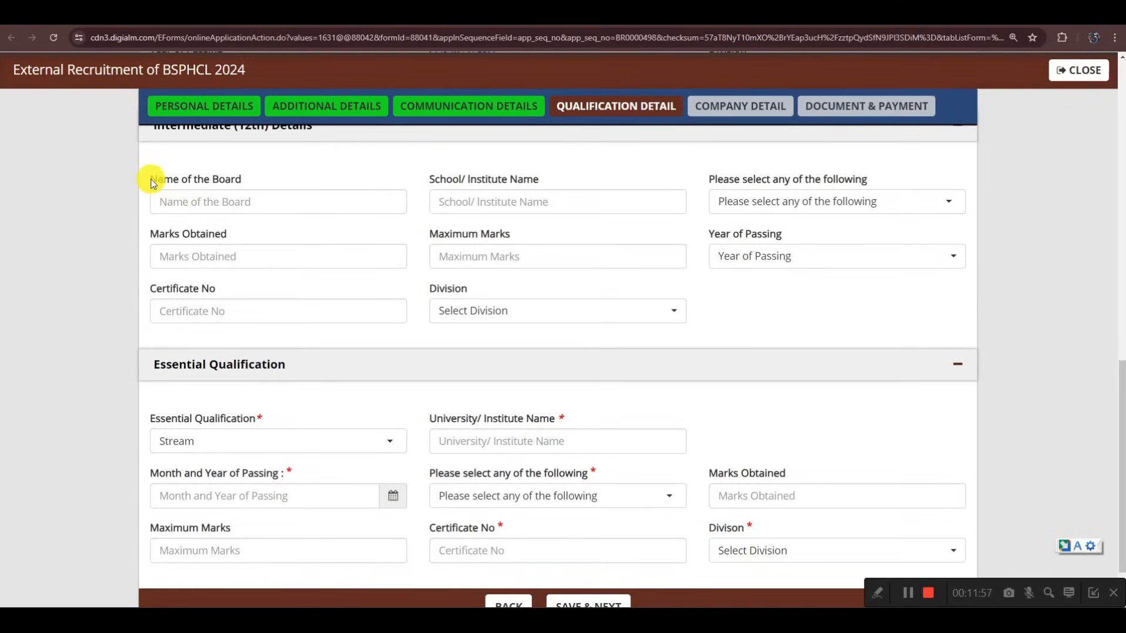
pyautogui.scroll(1, 322, 269)
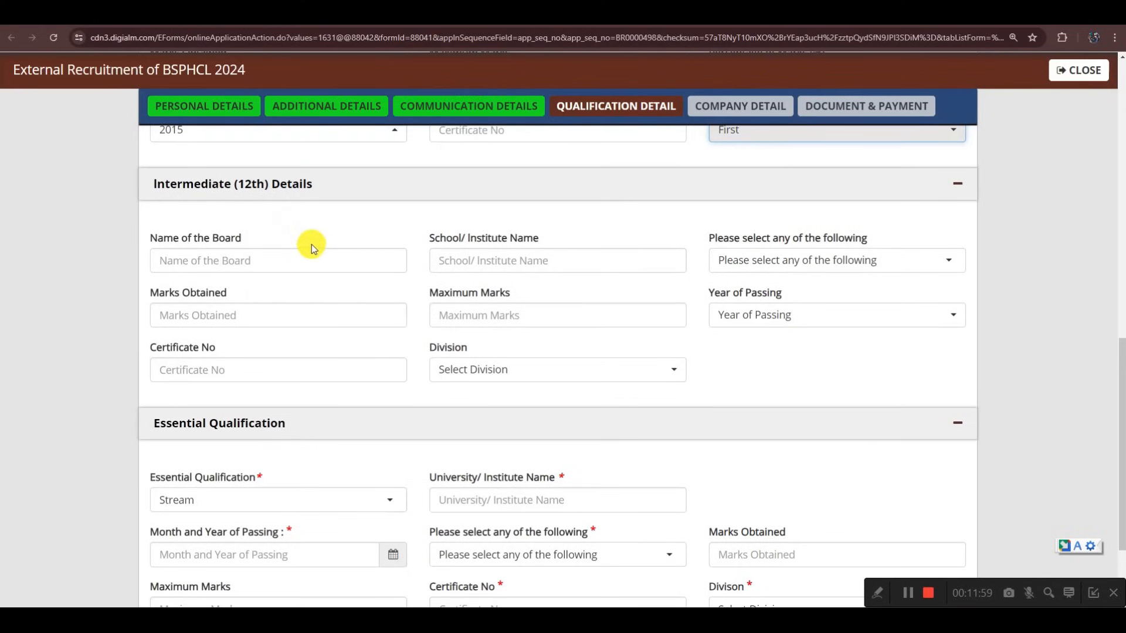
pyautogui.scroll(4, 312, 244)
pyautogui.scroll(-2, 319, 261)
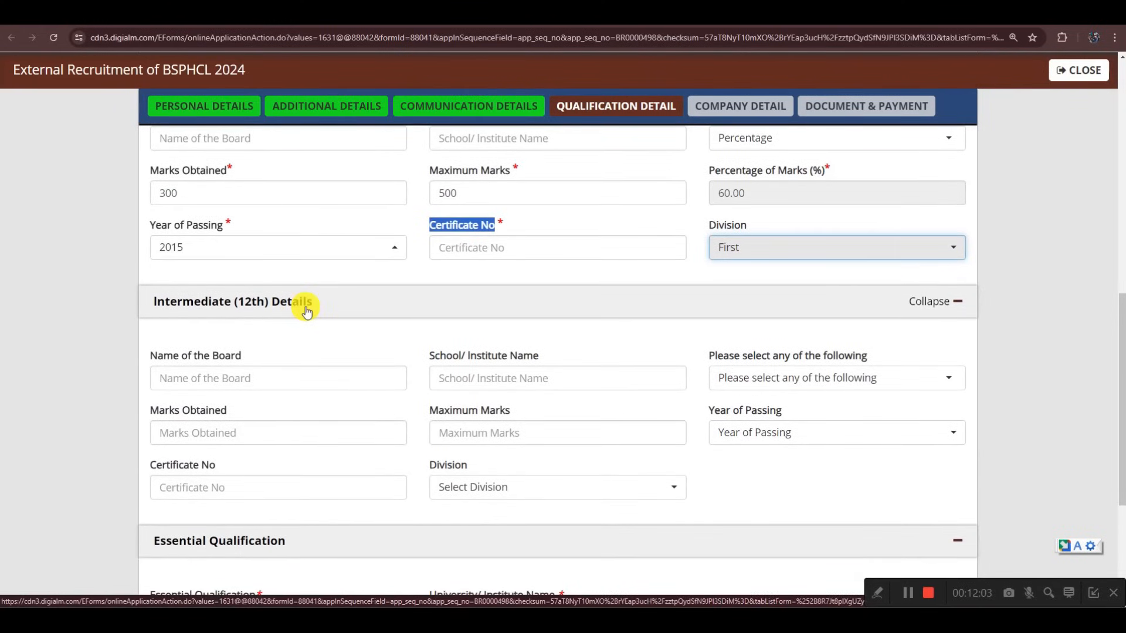
pyautogui.scroll(1, 304, 306)
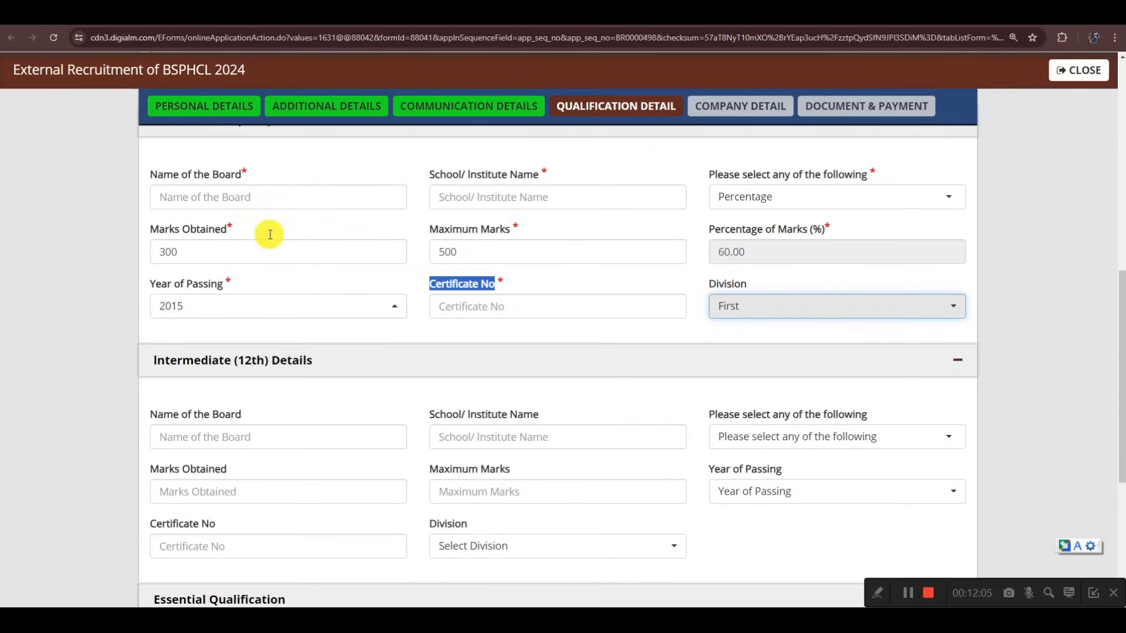
pyautogui.scroll(-3, 389, 391)
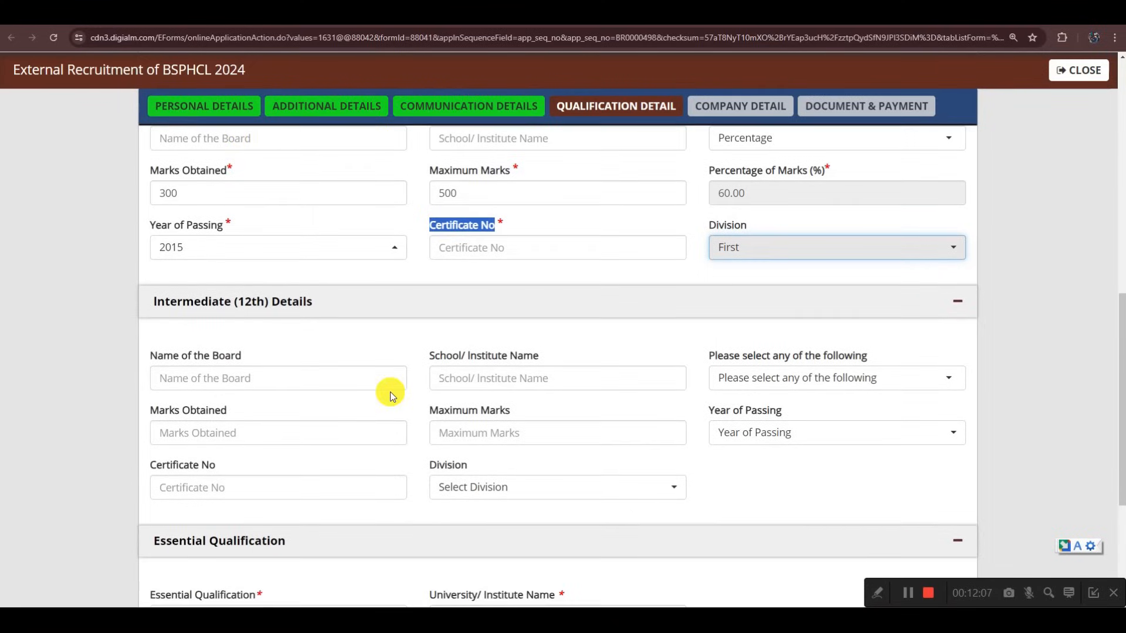
pyautogui.scroll(3, 345, 429)
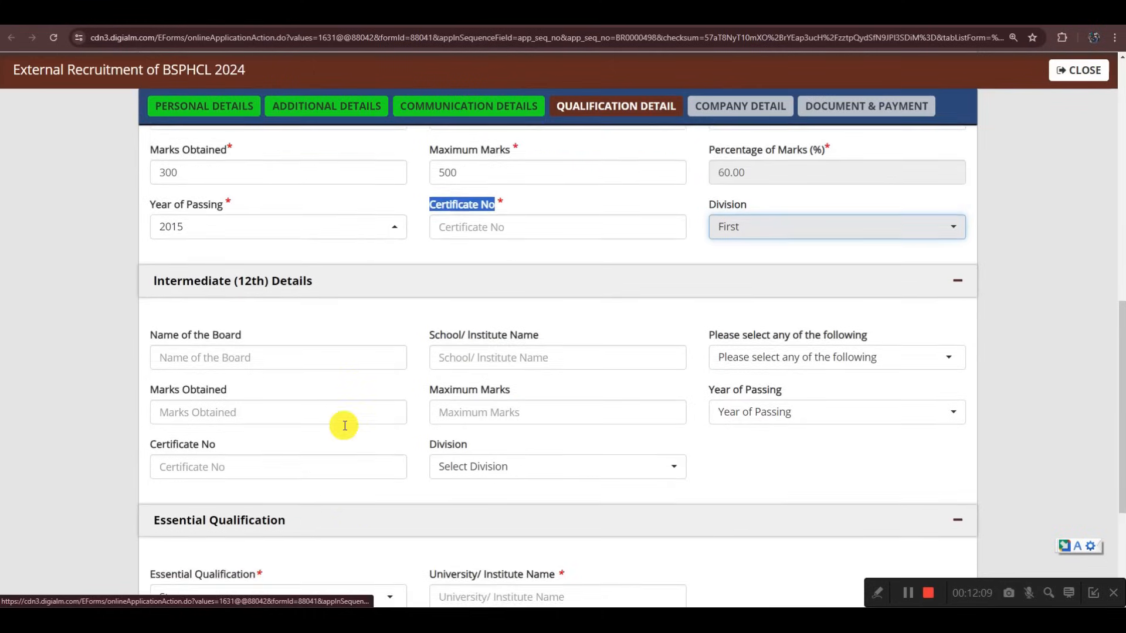
pyautogui.scroll(-1, 352, 372)
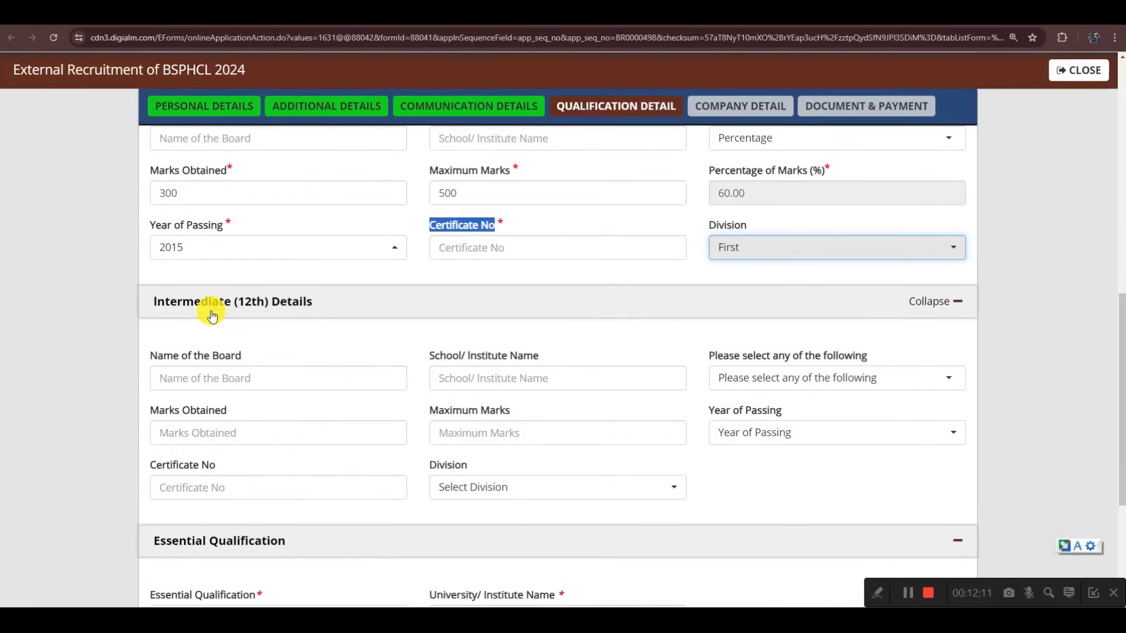
pyautogui.scroll(-1, 363, 324)
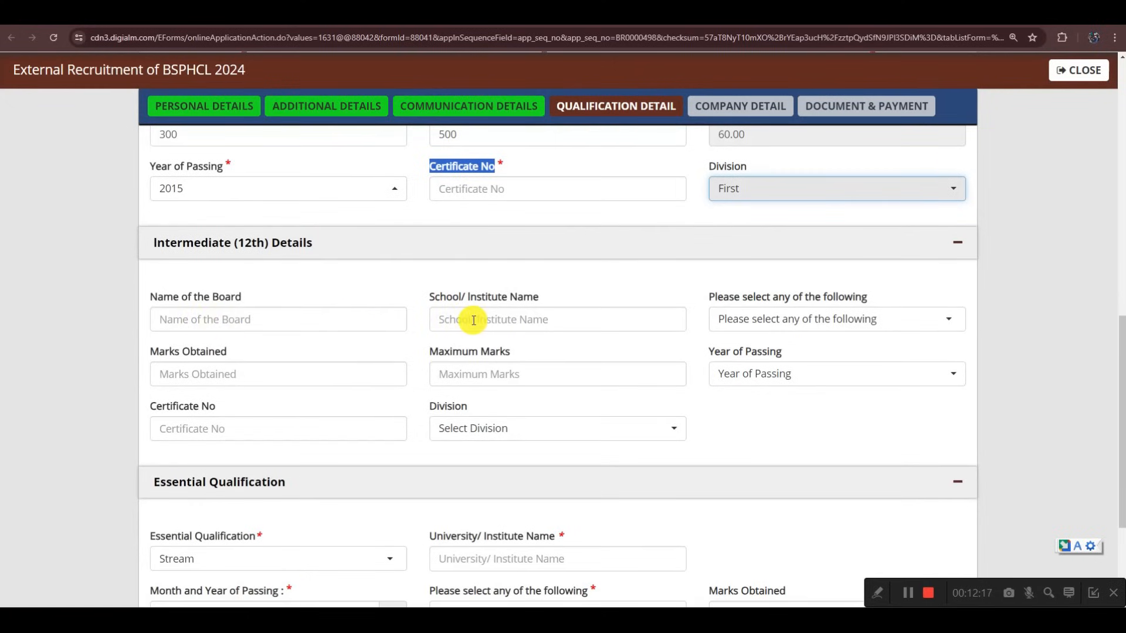
pyautogui.click(744, 317)
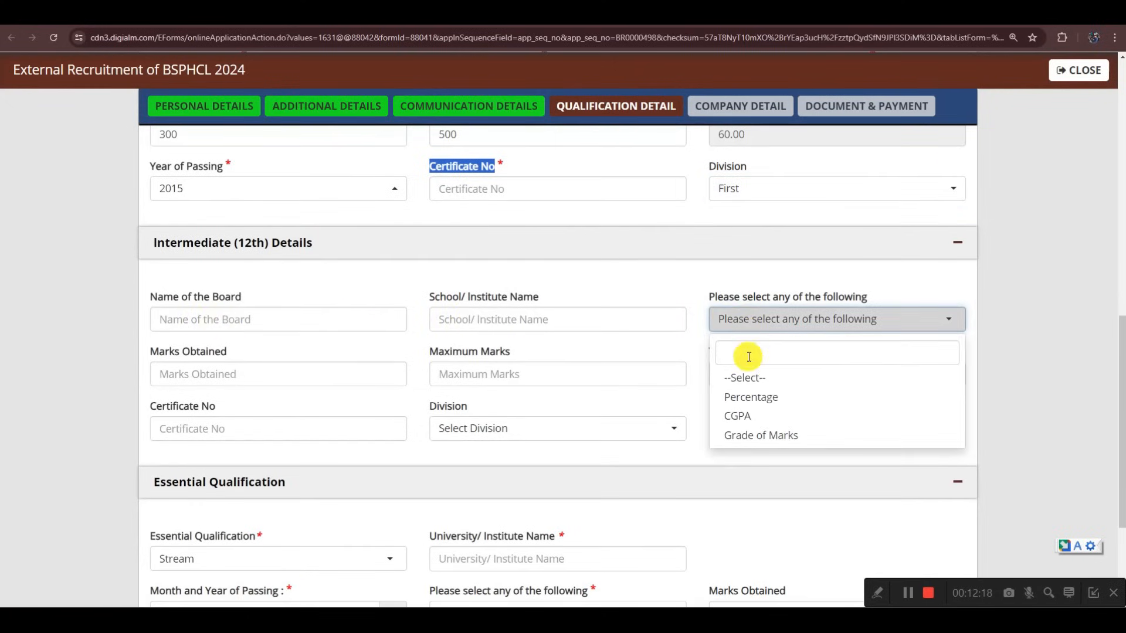
pyautogui.click(749, 399)
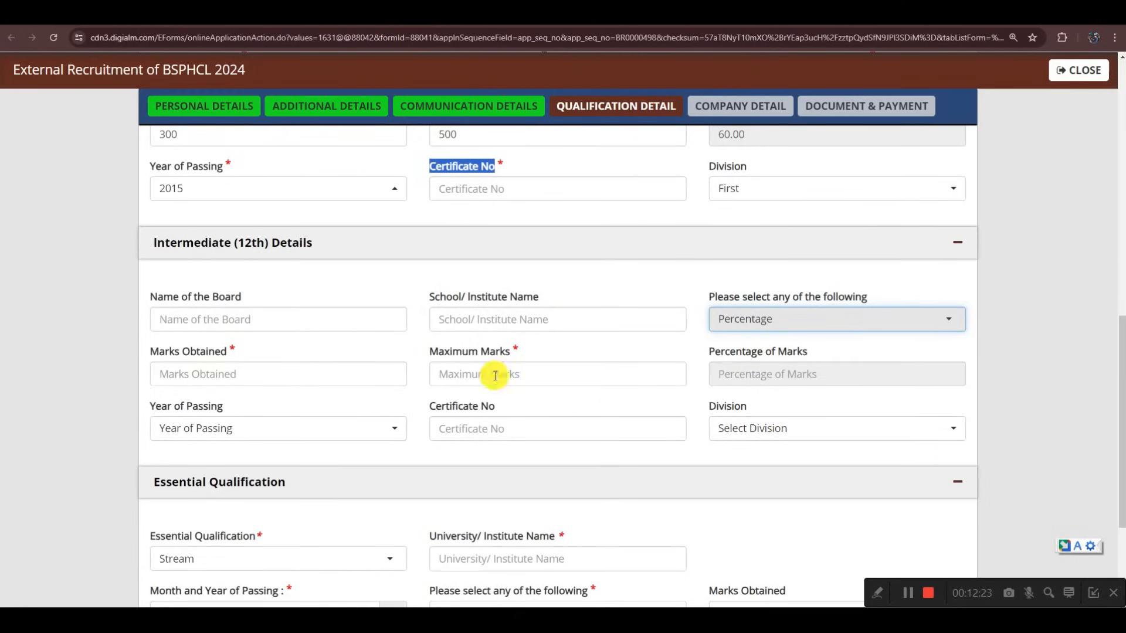
pyautogui.click(737, 323)
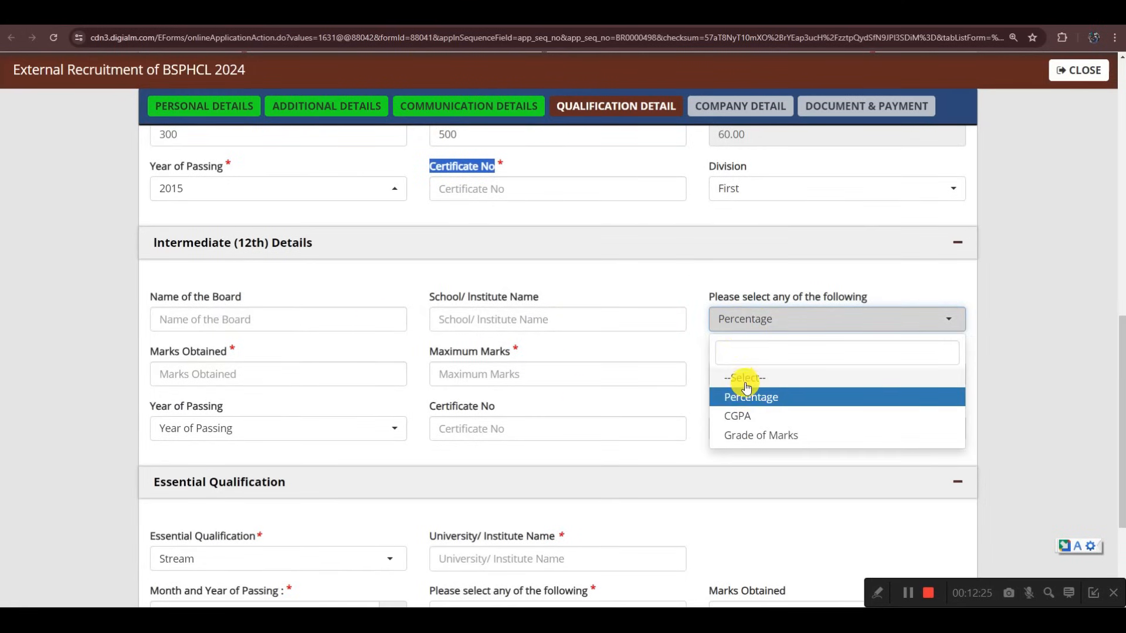
pyautogui.click(734, 375)
# Set the essential qualification to 2 Years ITI Certificate in Electrician Trade and check the University/Institute Name field
pyautogui.scroll(-3, 519, 353)
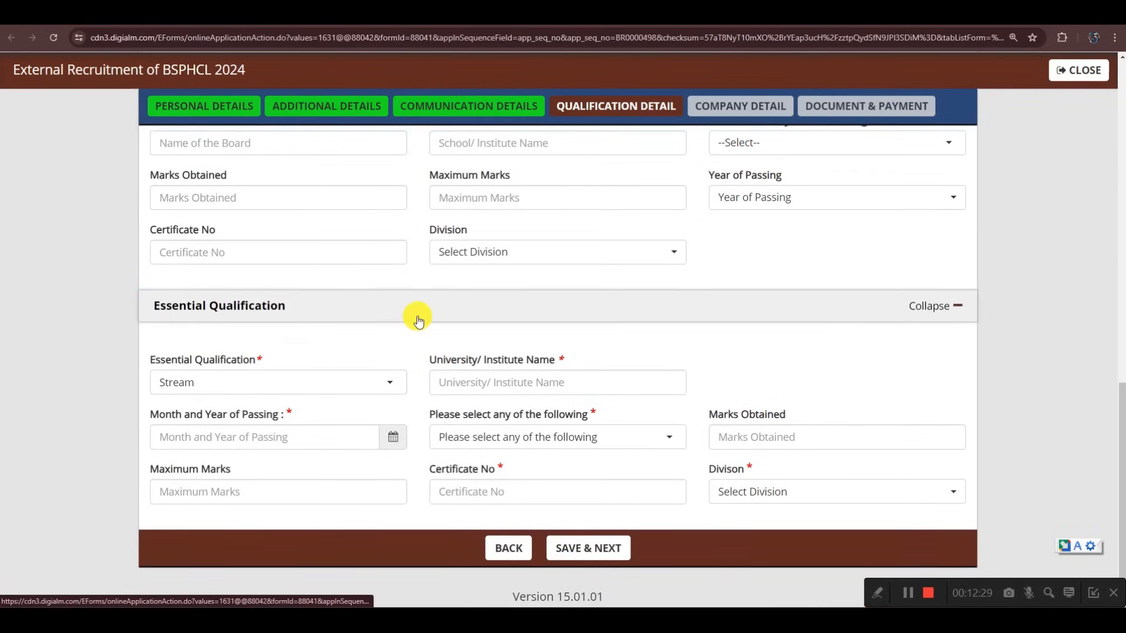
pyautogui.click(225, 375)
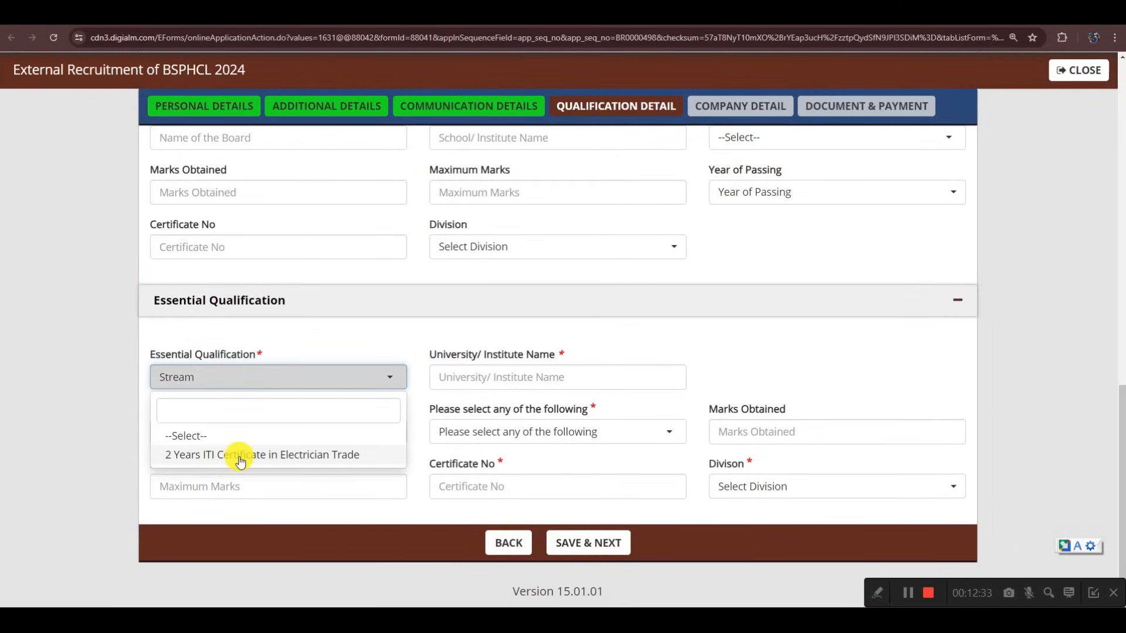
pyautogui.click(302, 455)
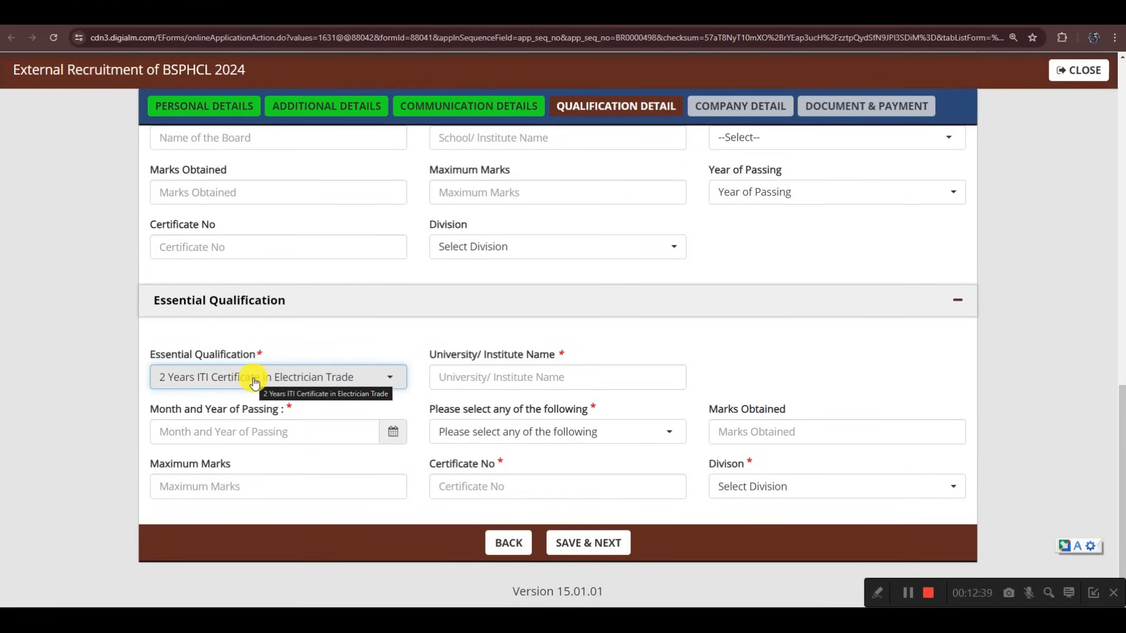
pyautogui.click(431, 356)
pyautogui.moveTo(431, 355); pyautogui.dragTo(555, 358)
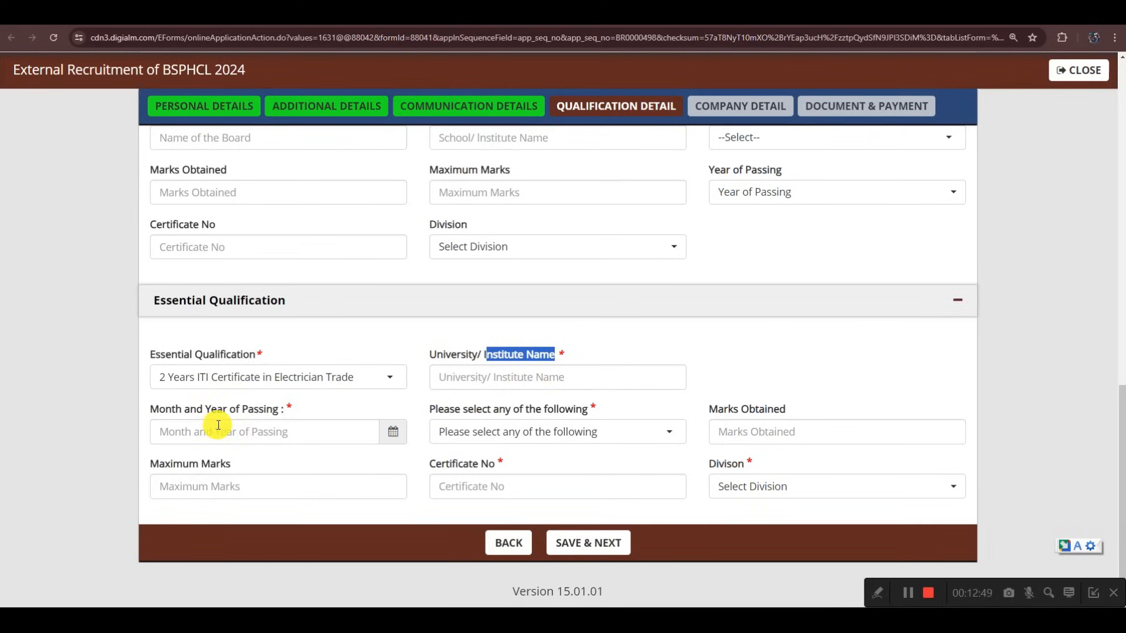
# Set the essential qualification's month and year of passing to 03/2020
pyautogui.click(390, 434)
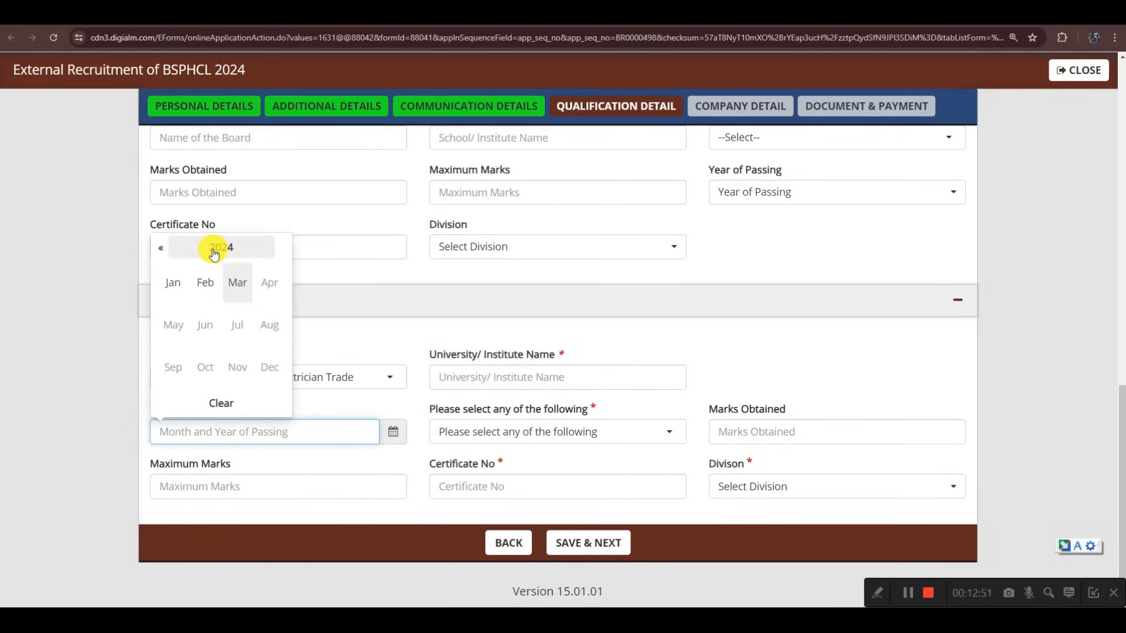
pyautogui.click(215, 248)
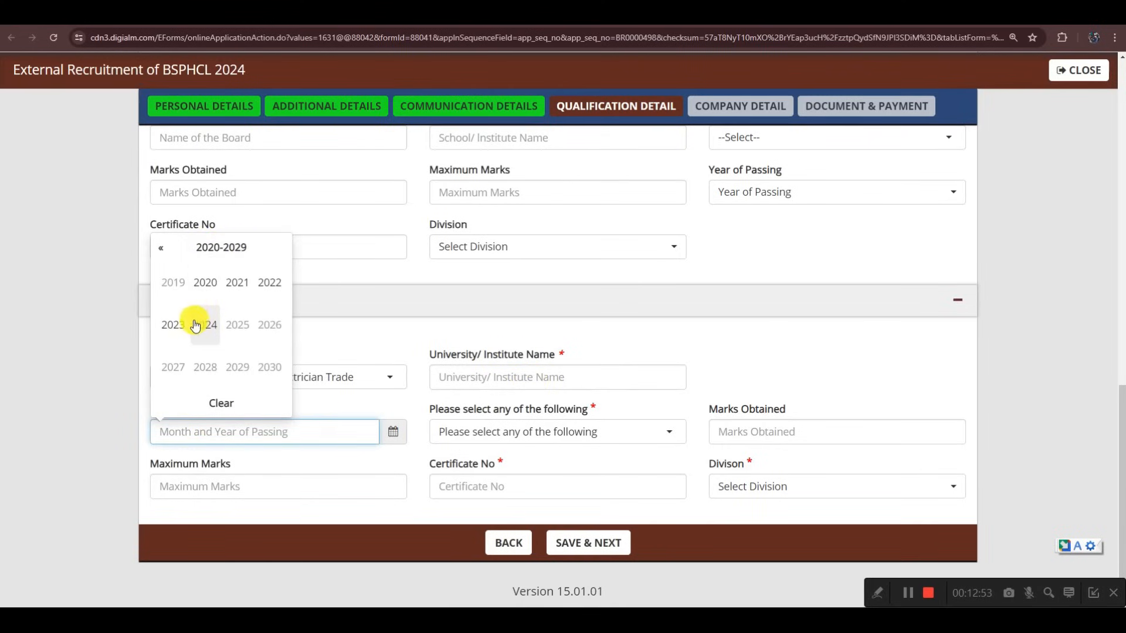
pyautogui.click(207, 289)
pyautogui.click(238, 285)
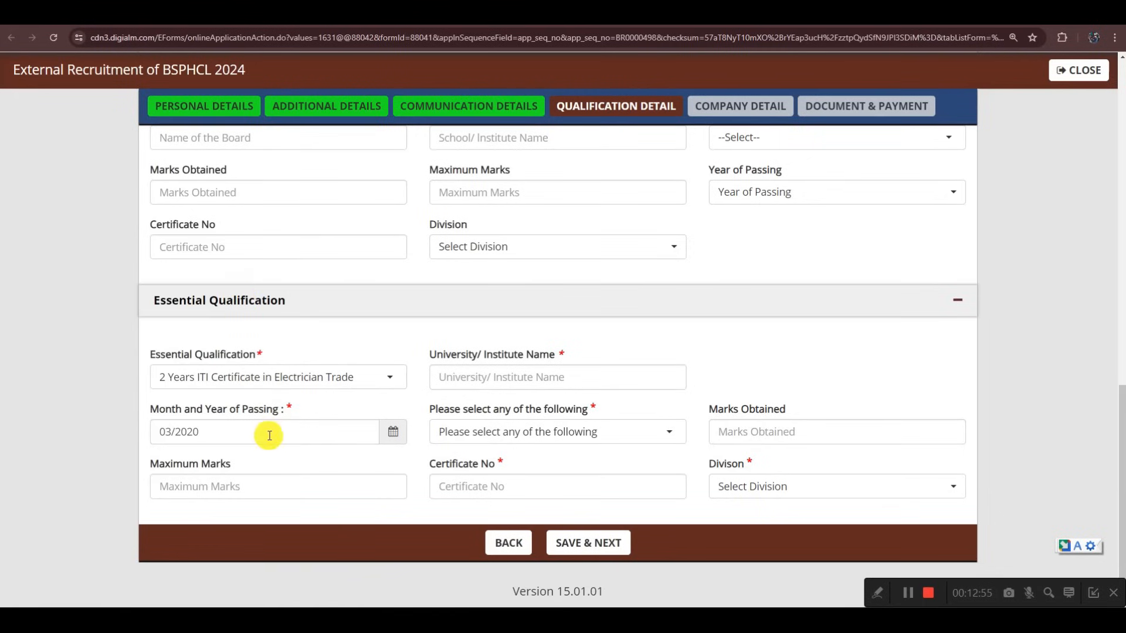
# For the essential qualification, choose Percentage as the marking type and enter 300 marks obtained out of a maximum of 500
pyautogui.click(527, 431)
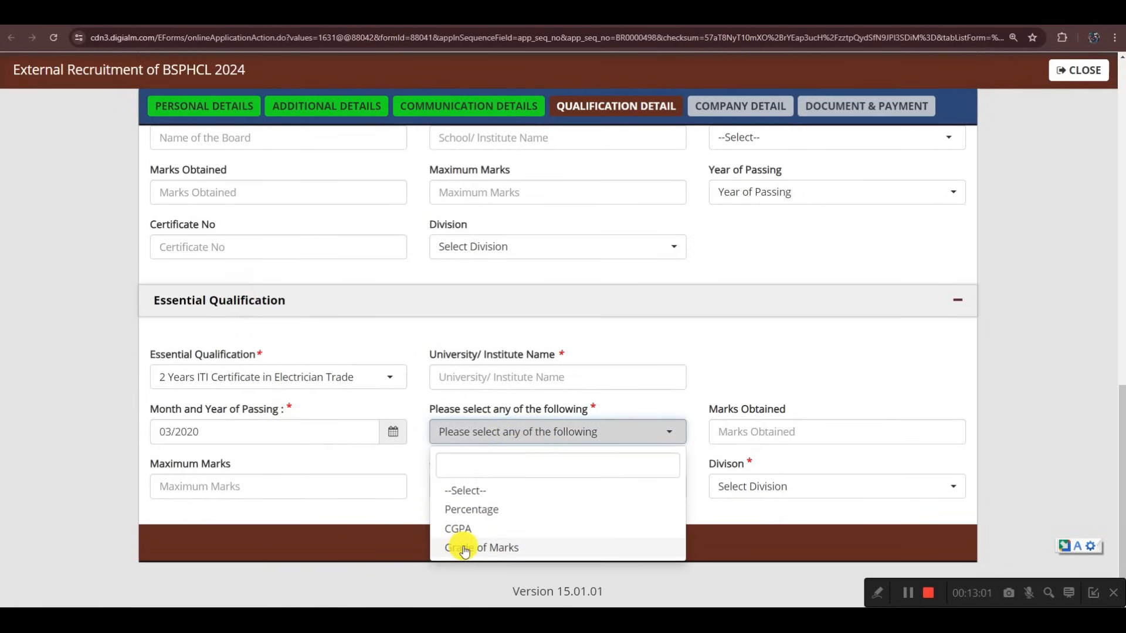
pyautogui.click(483, 510)
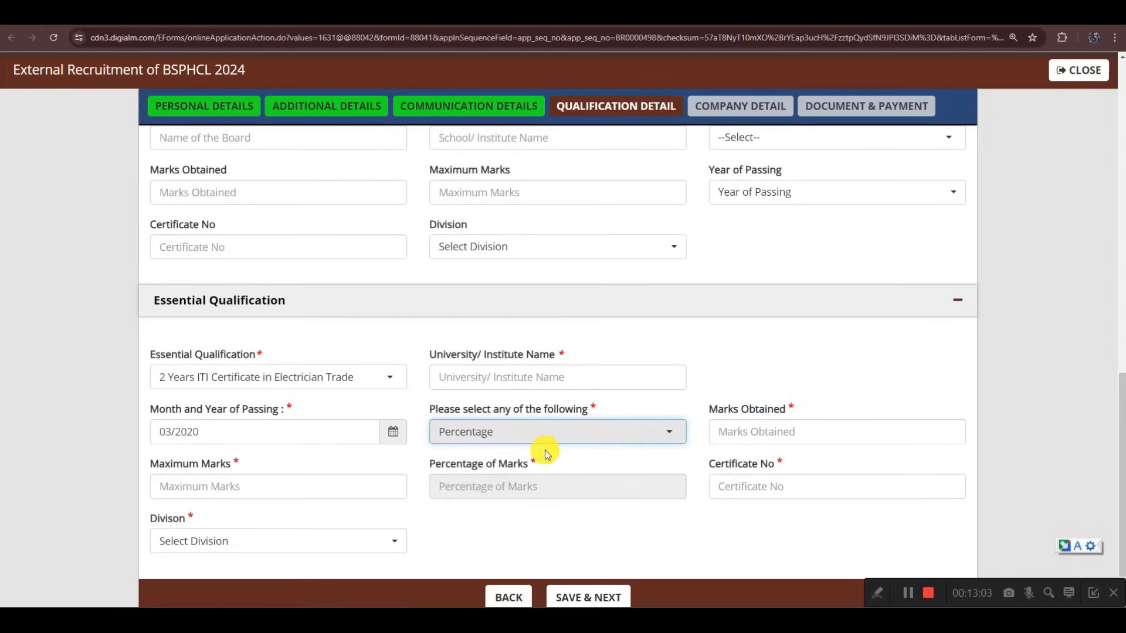
pyautogui.click(744, 431)
pyautogui.write('300')
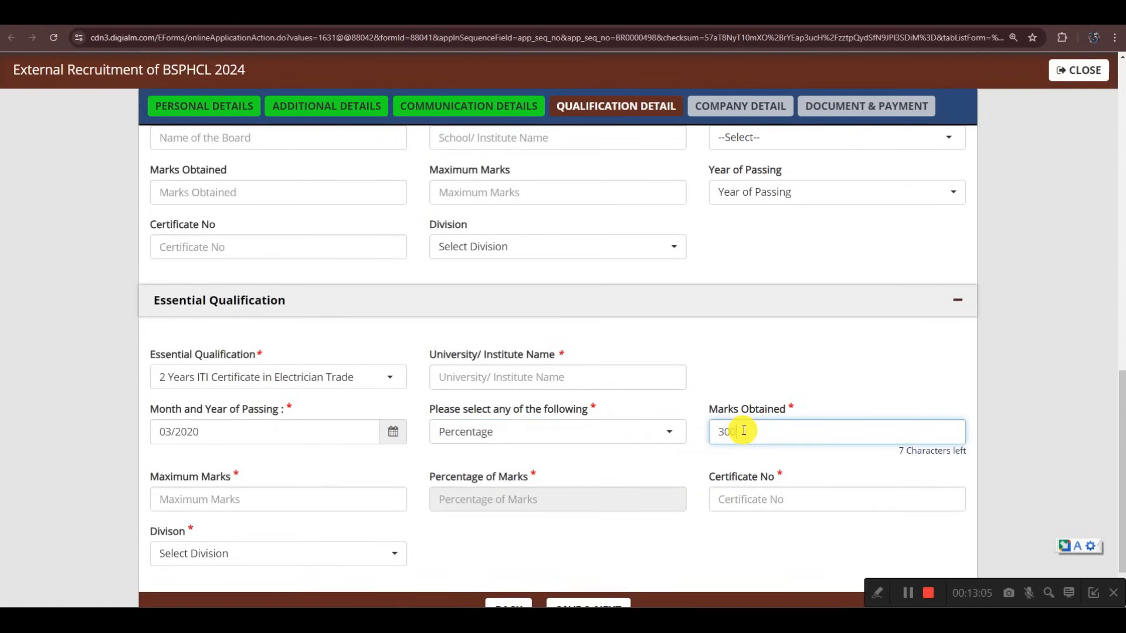
pyautogui.click(267, 508)
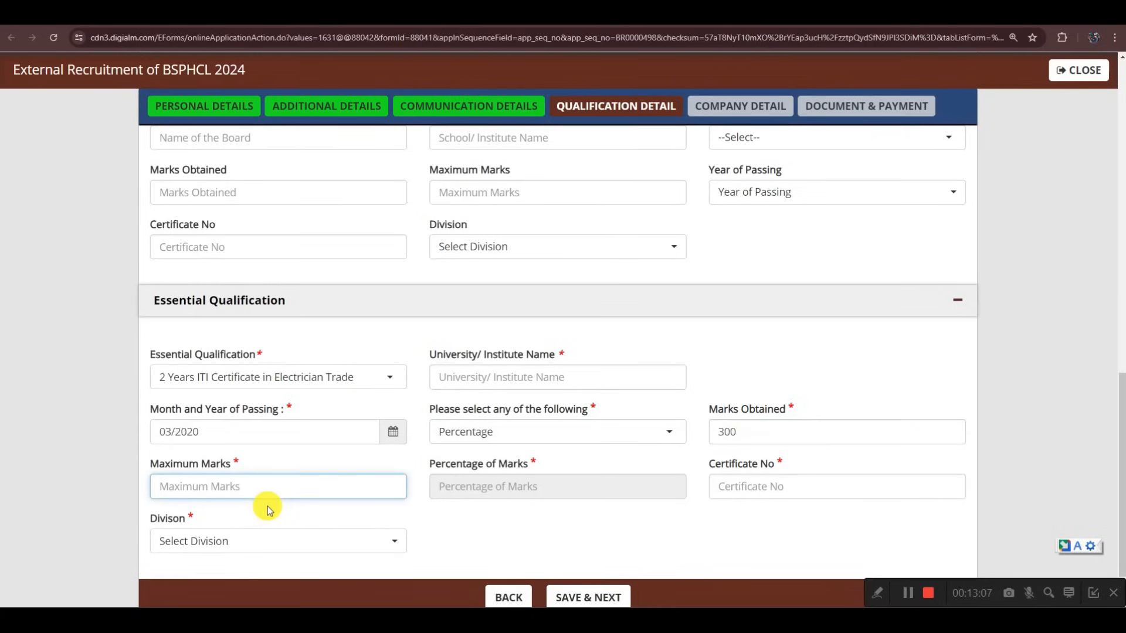
pyautogui.write('500')
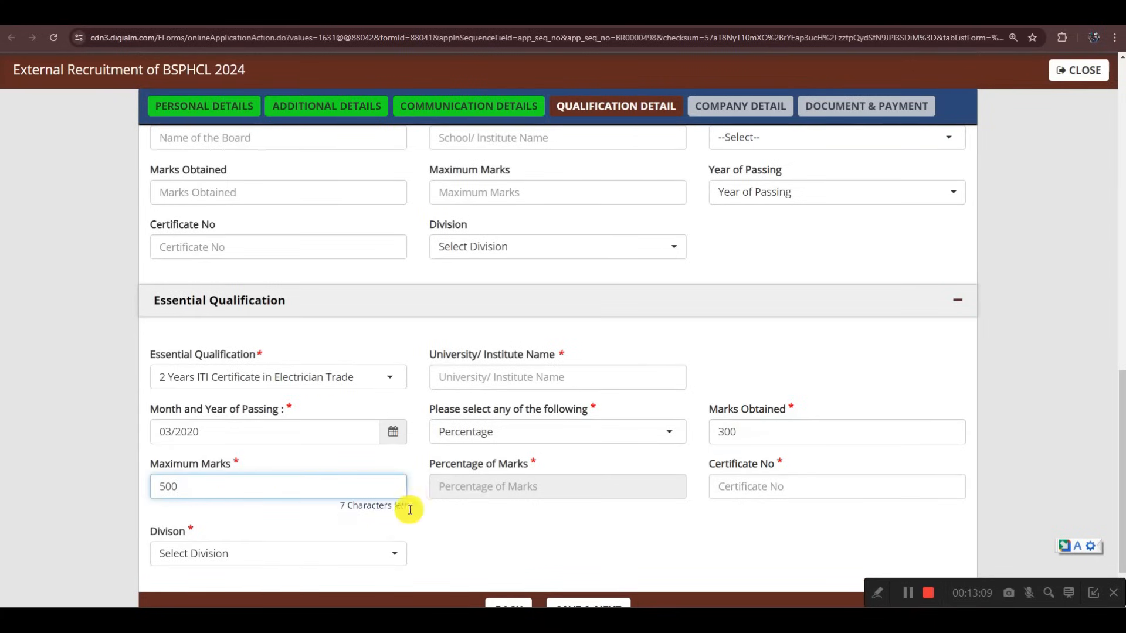
pyautogui.click(466, 489)
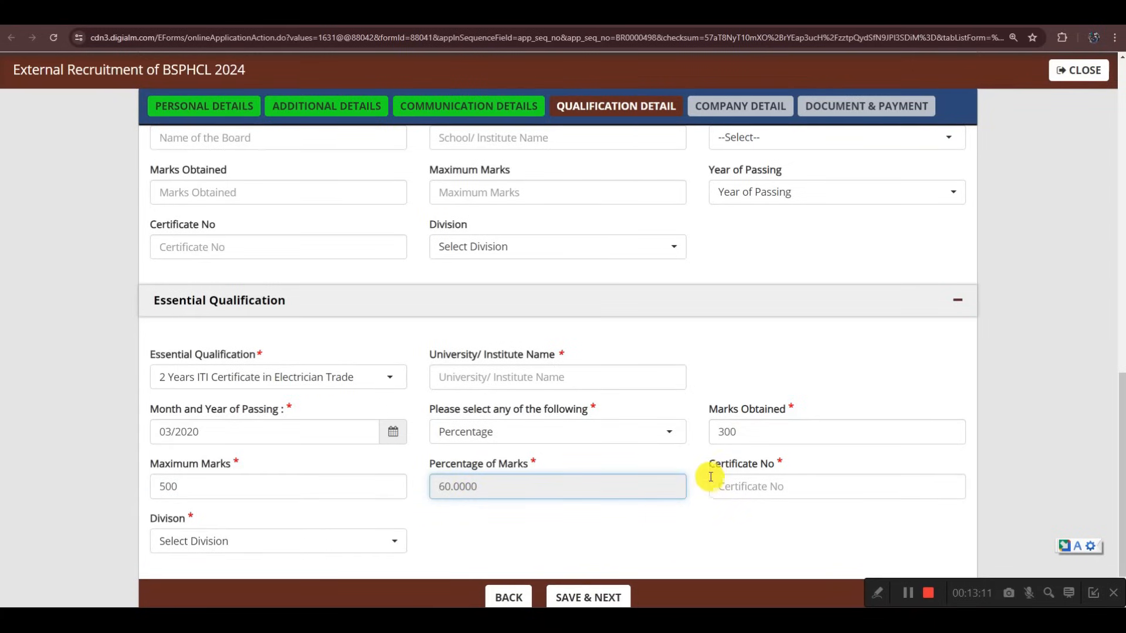
# Check the essential qualification's certificate number field and set its division to First
pyautogui.moveTo(710, 471); pyautogui.dragTo(728, 469)
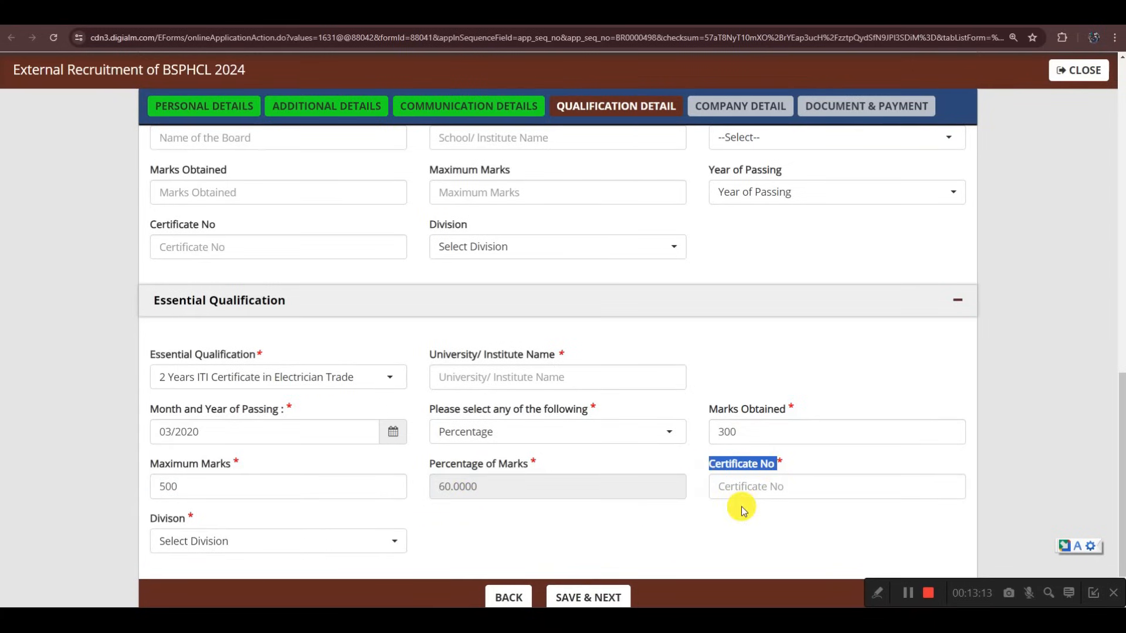
pyautogui.scroll(-1, 739, 505)
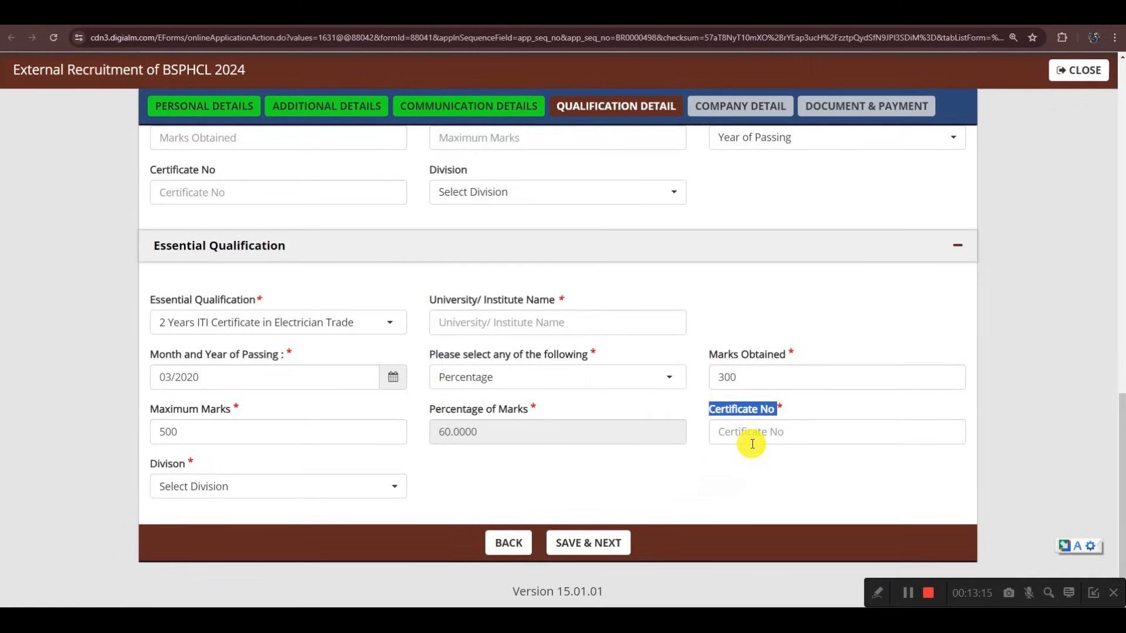
pyautogui.click(182, 491)
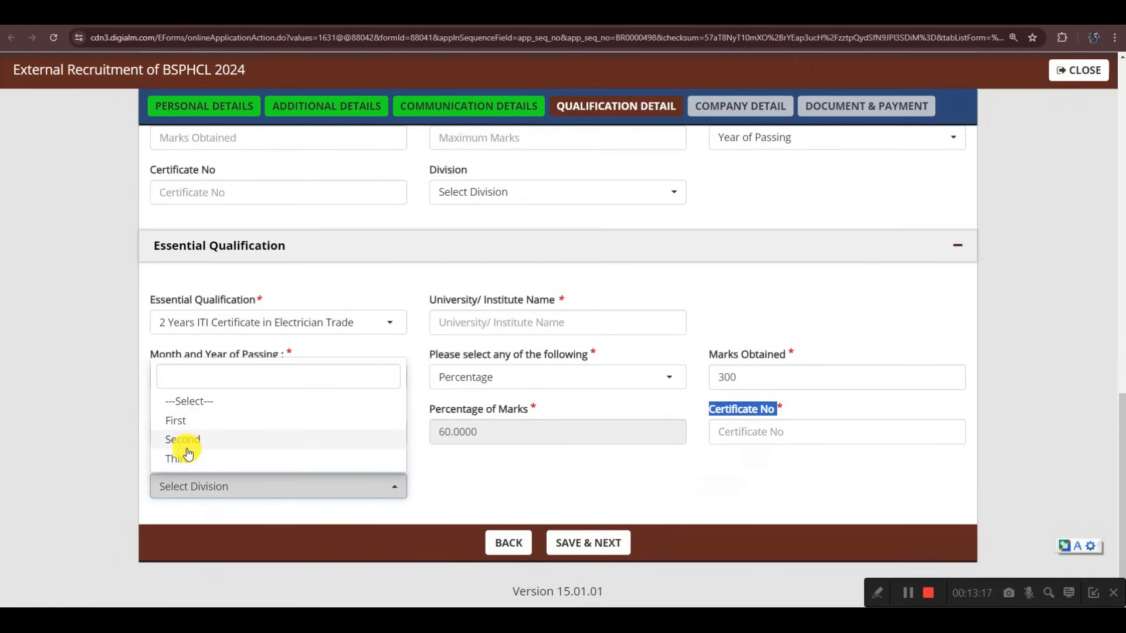
pyautogui.click(178, 422)
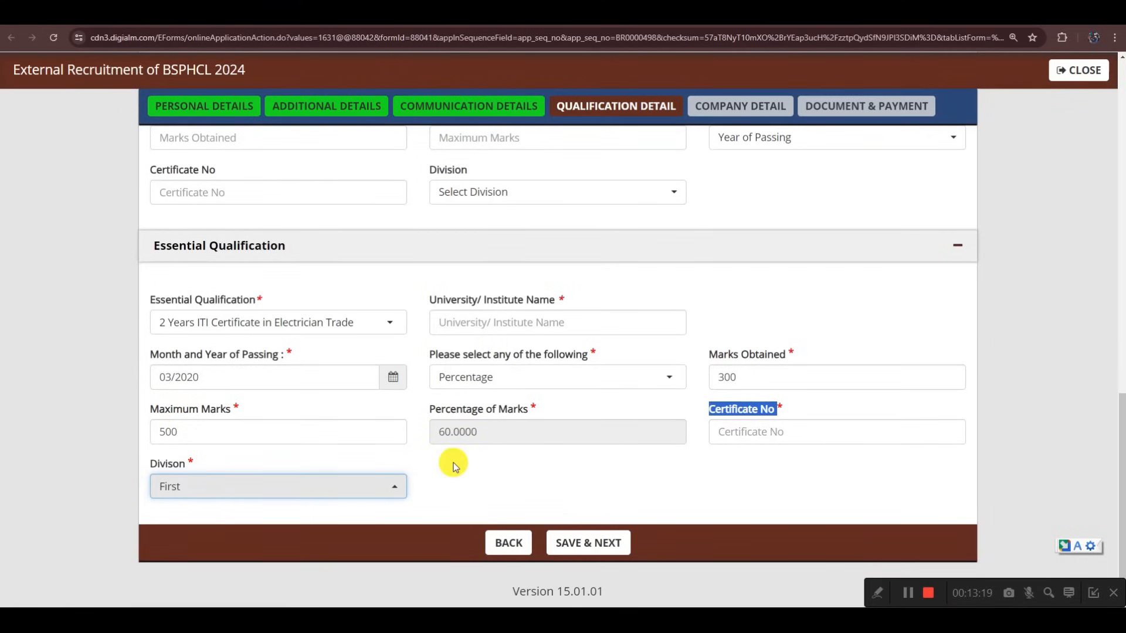
# Review the Matriculation, Intermediate and Essential Qualification sections for entries still left blank
pyautogui.scroll(4, 262, 338)
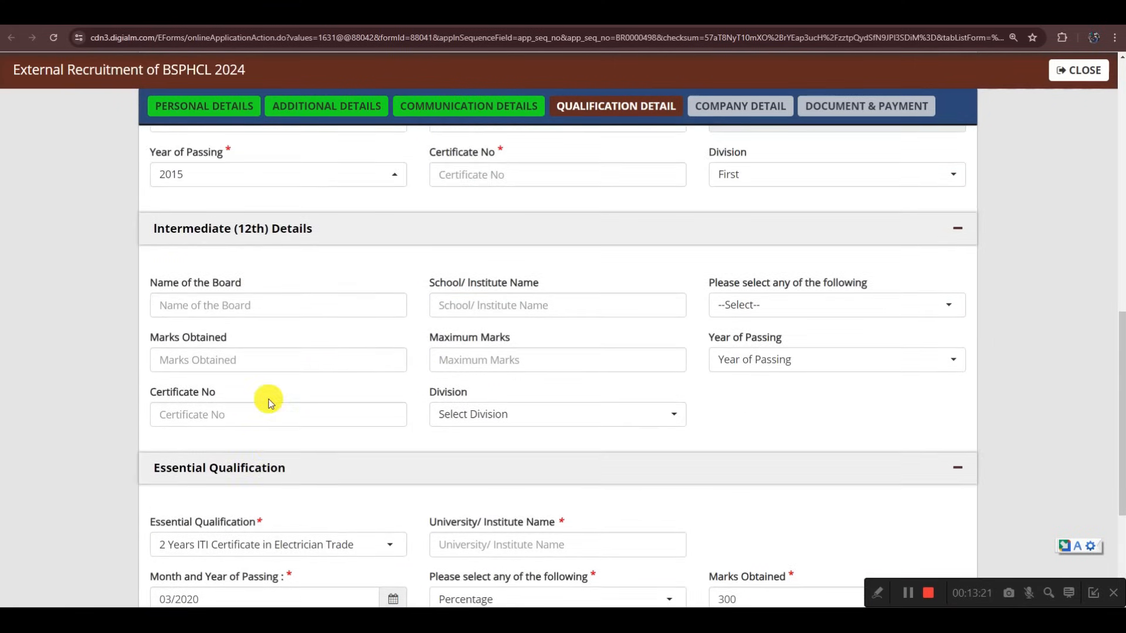
pyautogui.scroll(3, 270, 404)
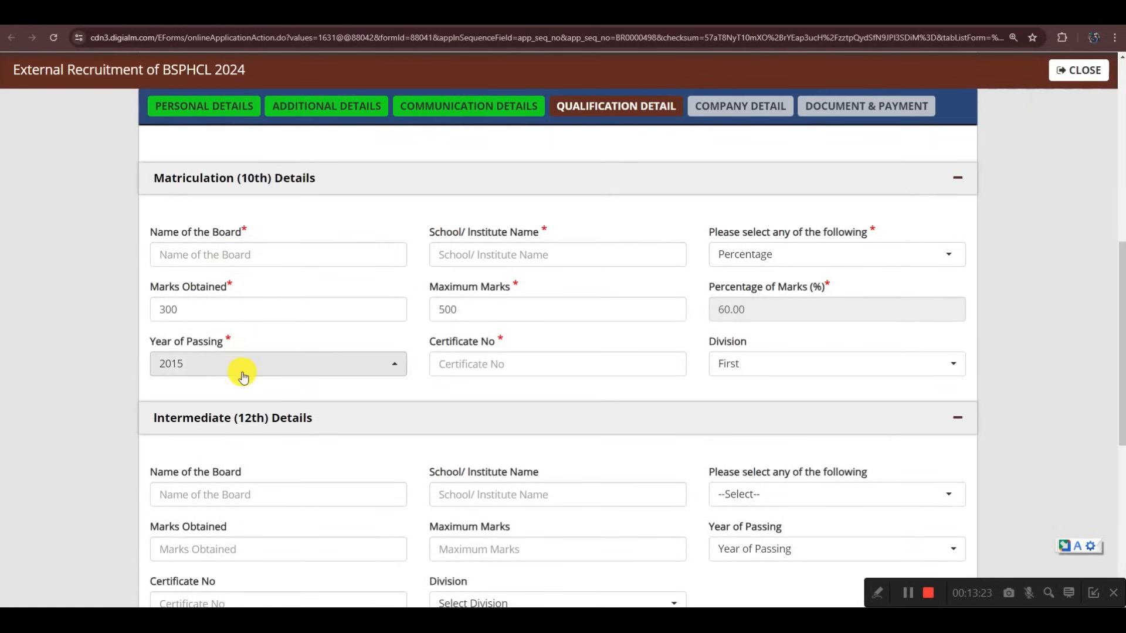
pyautogui.scroll(-1, 258, 378)
pyautogui.scroll(-3, 296, 366)
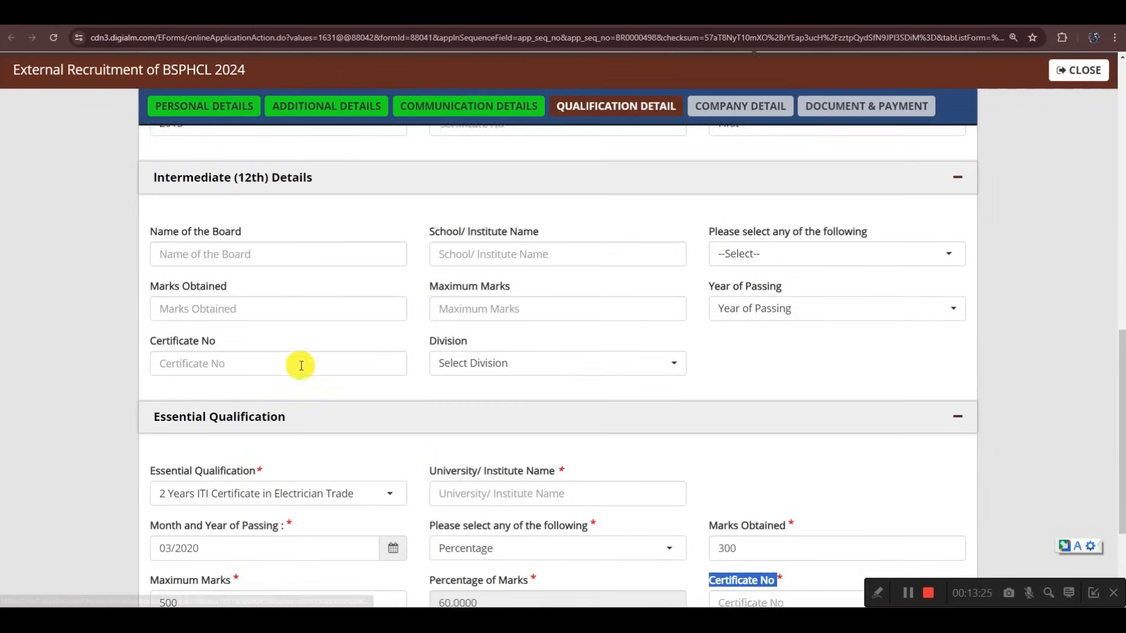
pyautogui.scroll(-1, 301, 365)
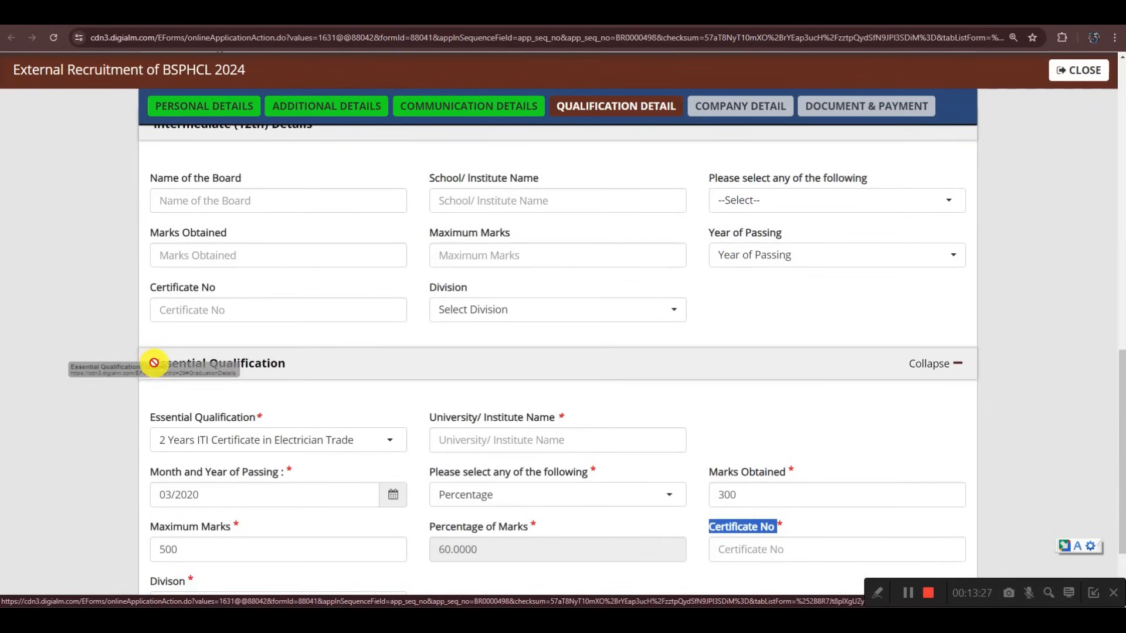
pyautogui.scroll(-1, 354, 388)
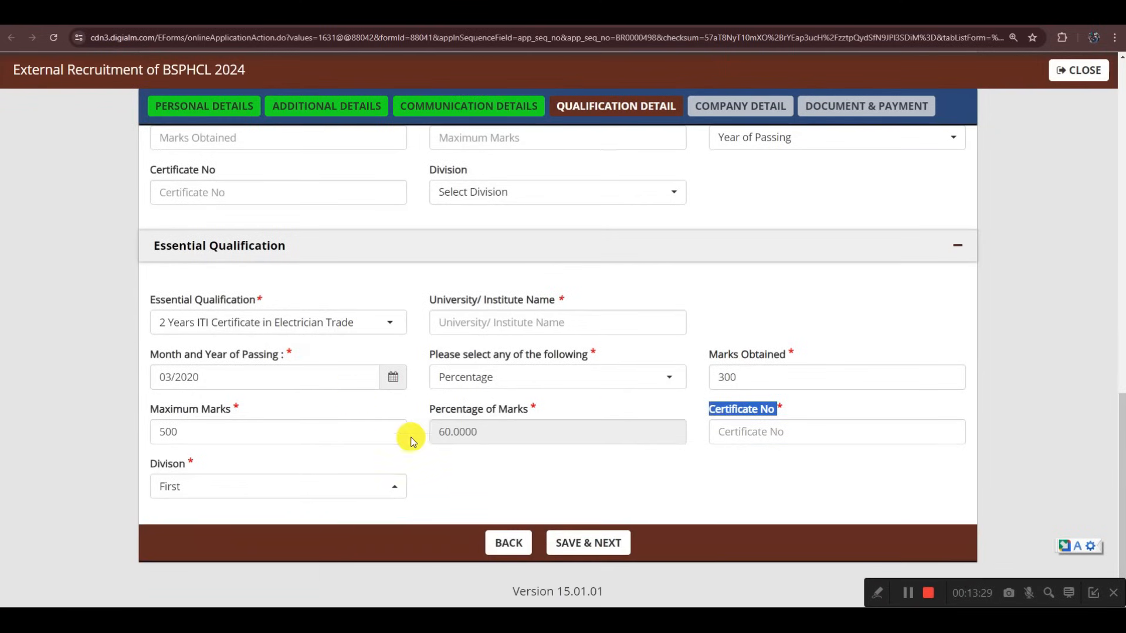
pyautogui.scroll(6, 484, 467)
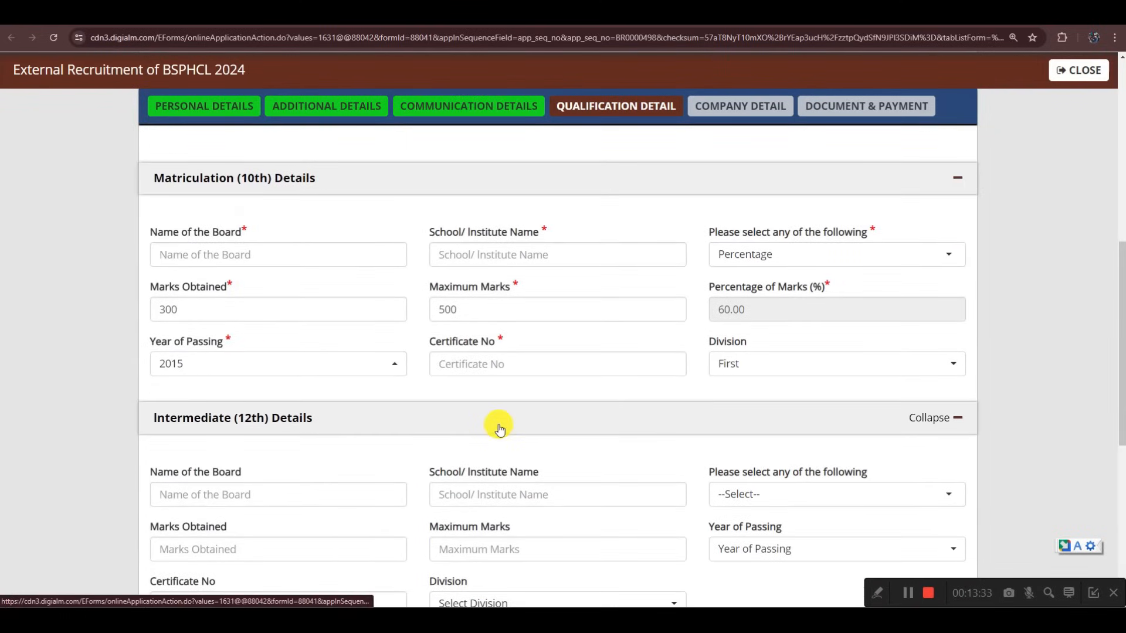
pyautogui.scroll(-3, 499, 430)
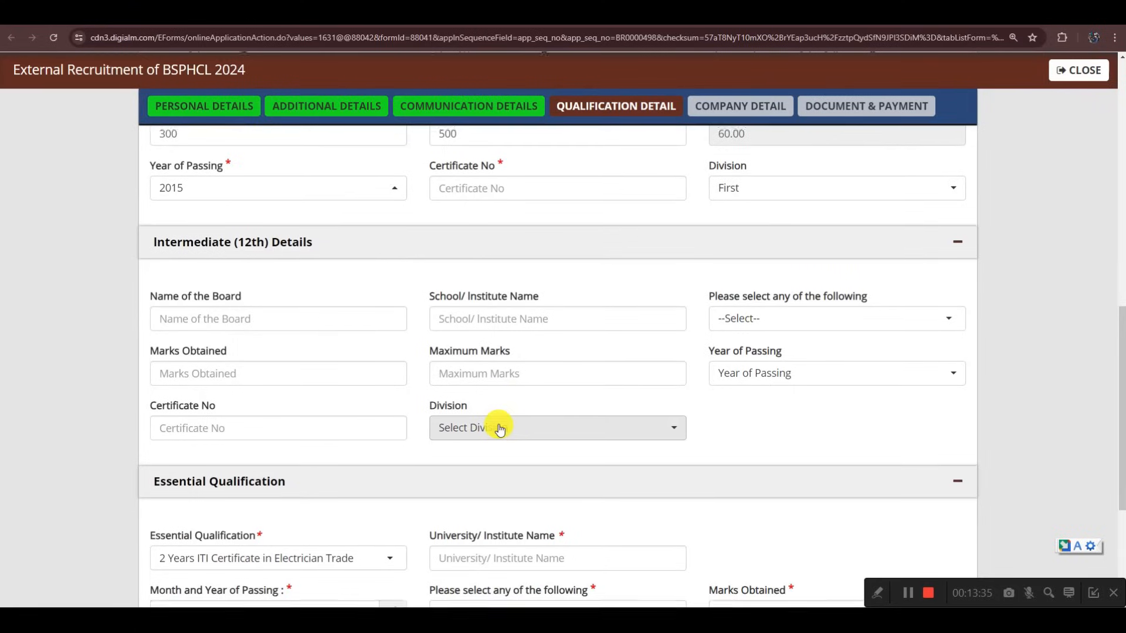
# Choose NBPDCL, SBPDCL and BSPTCL as Preferred Company 1, 2 and 3, and save the company selection details
pyautogui.scroll(-4, 500, 430)
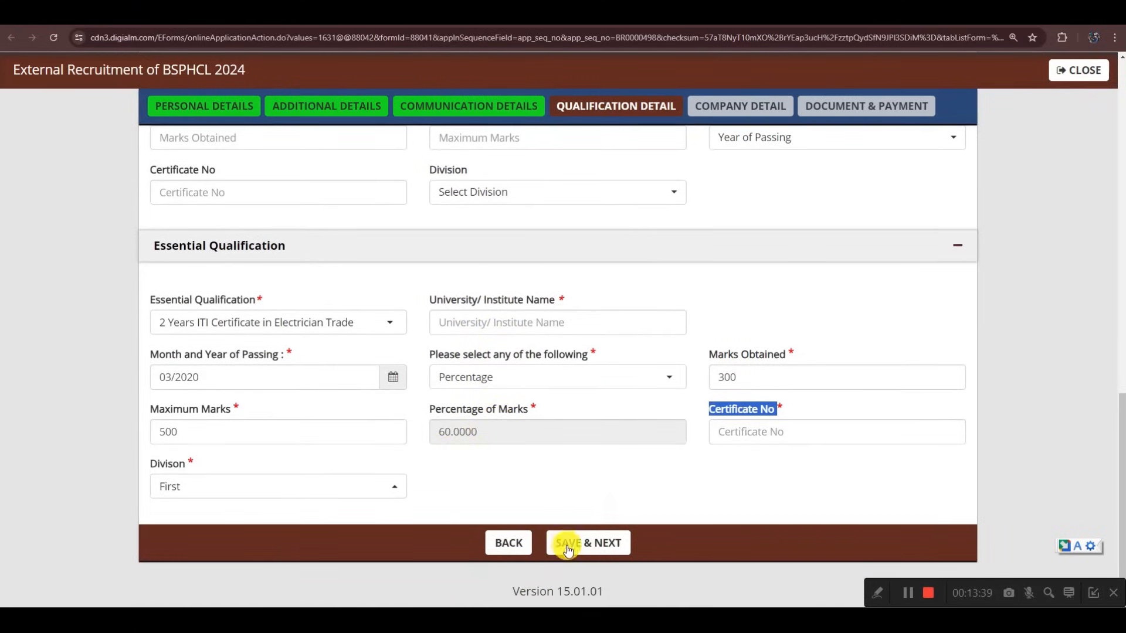
pyautogui.click(909, 593)
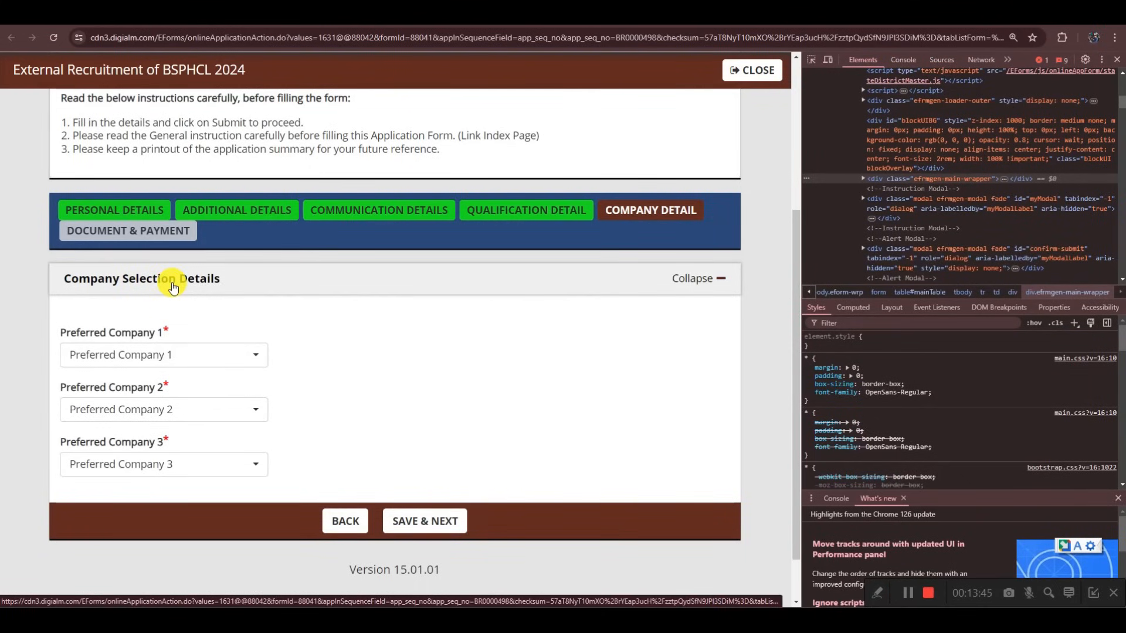
pyautogui.click(182, 357)
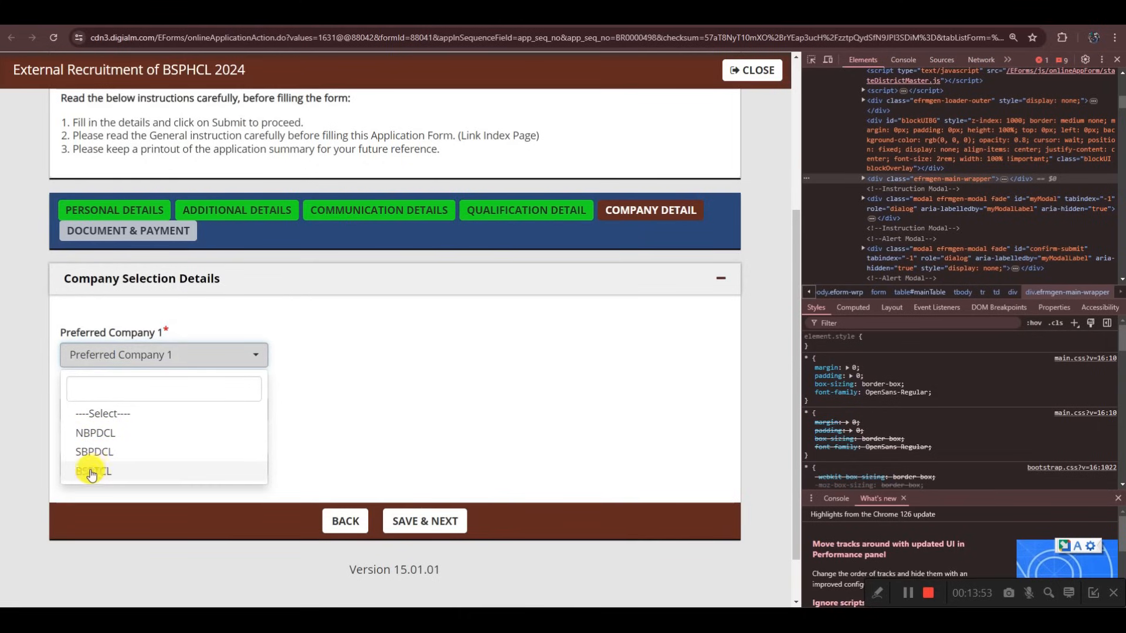
pyautogui.click(94, 432)
pyautogui.click(111, 405)
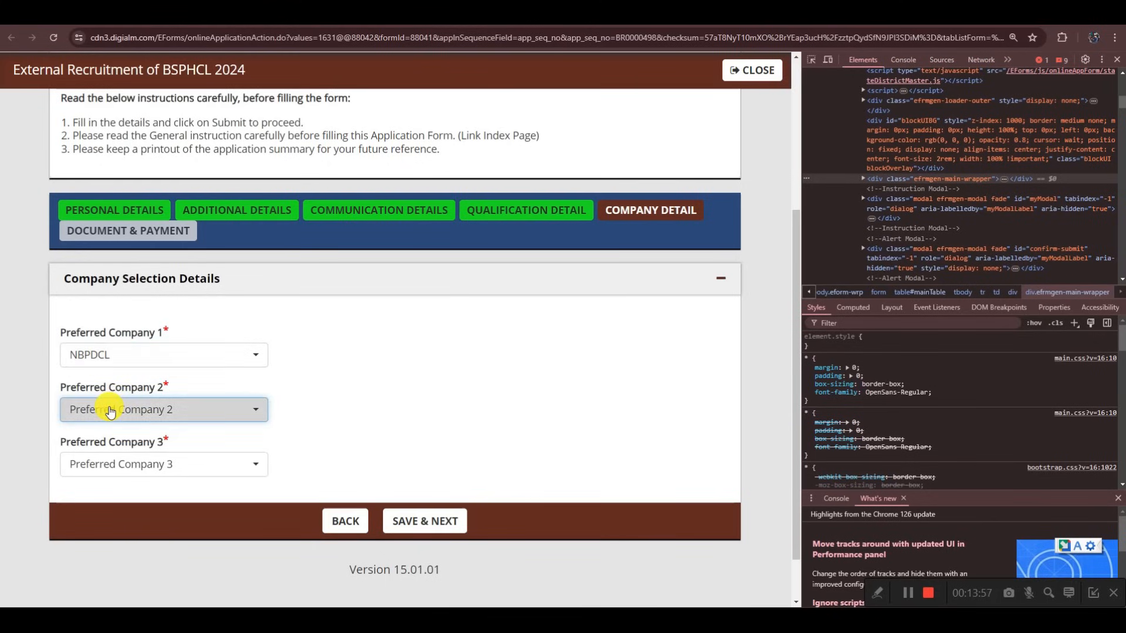
pyautogui.click(96, 504)
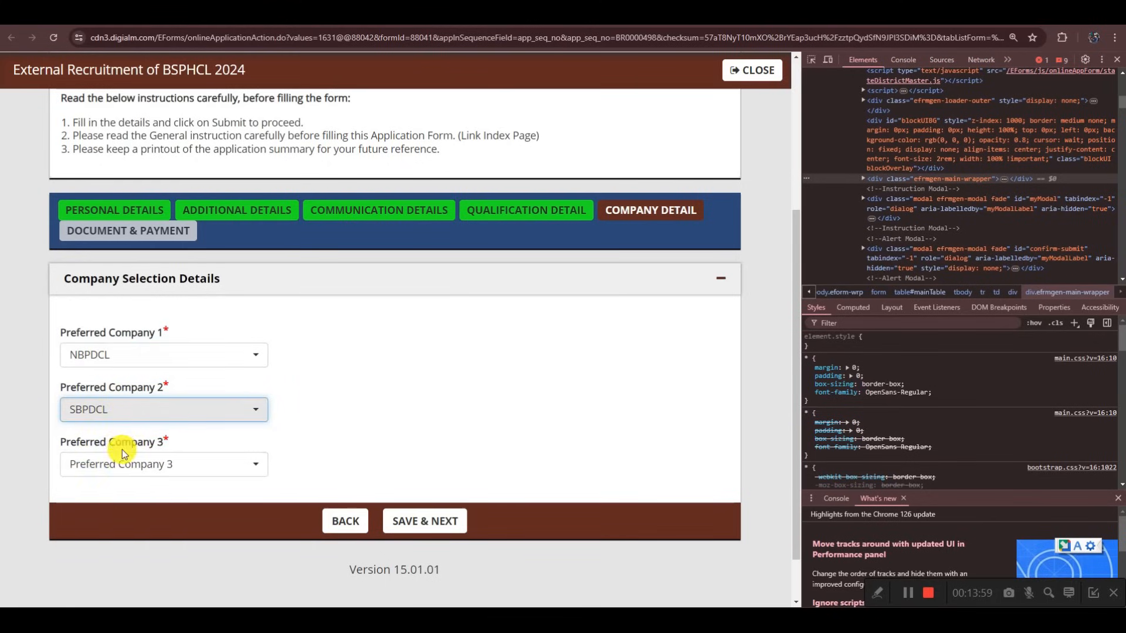
pyautogui.click(113, 462)
pyautogui.click(91, 570)
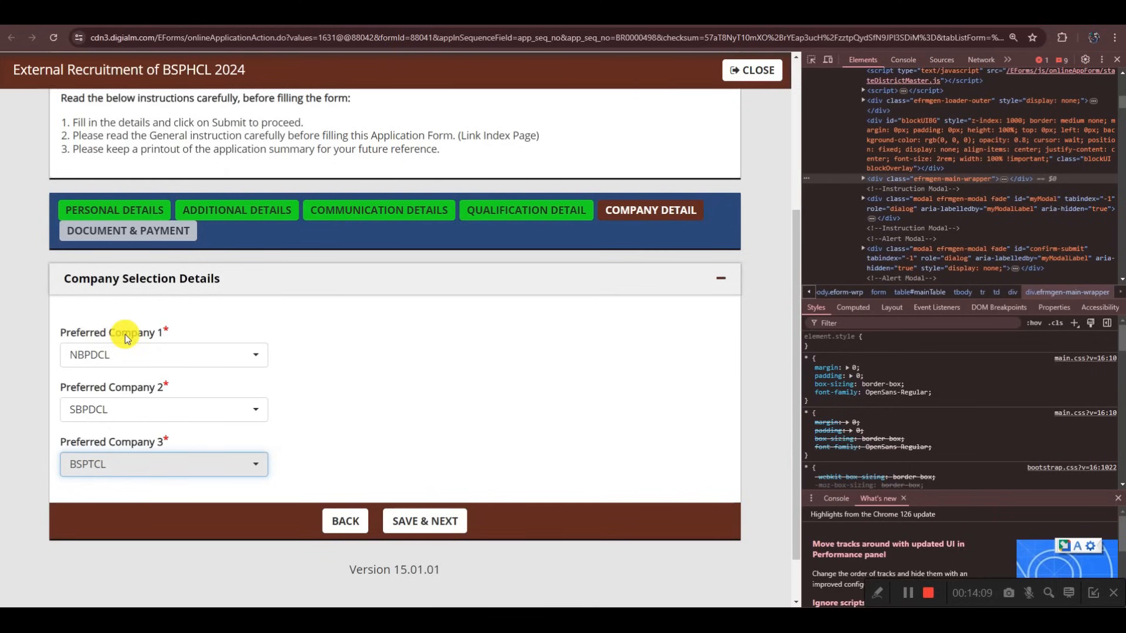
pyautogui.click(419, 536)
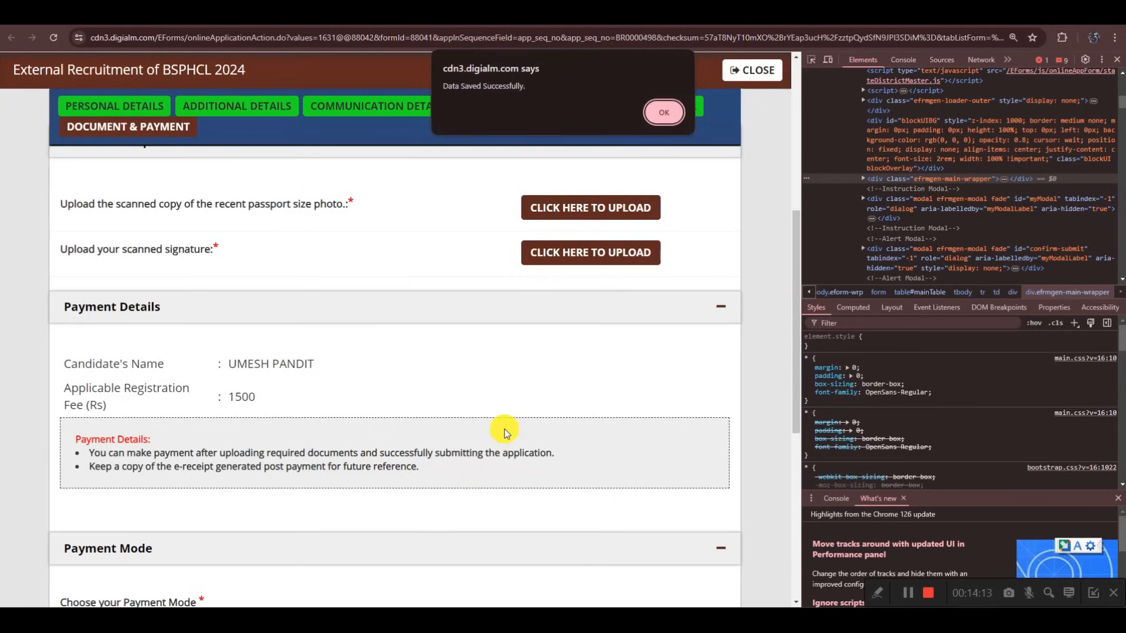
pyautogui.click(663, 112)
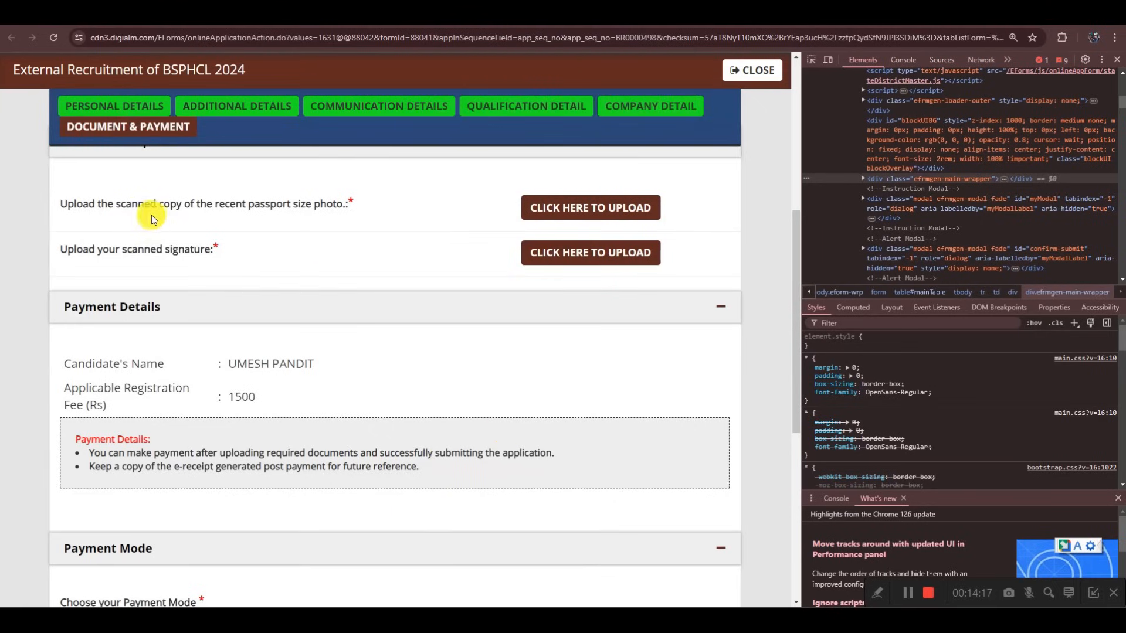
# Close the browser's developer tools and open the upload window for the recent passport size photo
pyautogui.moveTo(146, 216); pyautogui.dragTo(133, 211)
pyautogui.click(233, 213)
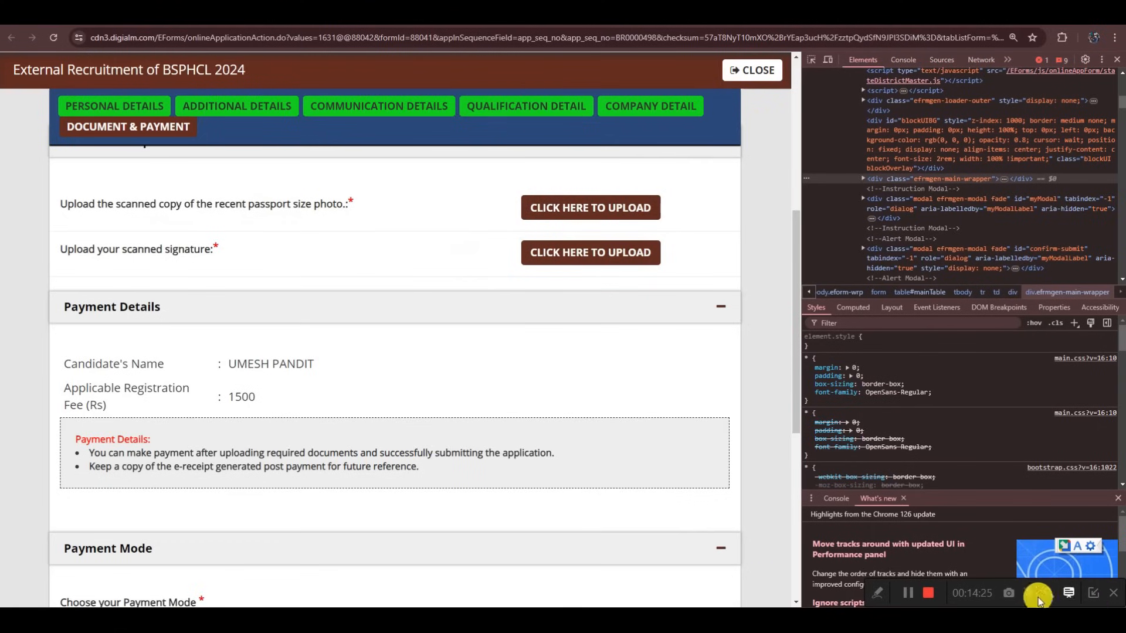
pyautogui.click(1117, 59)
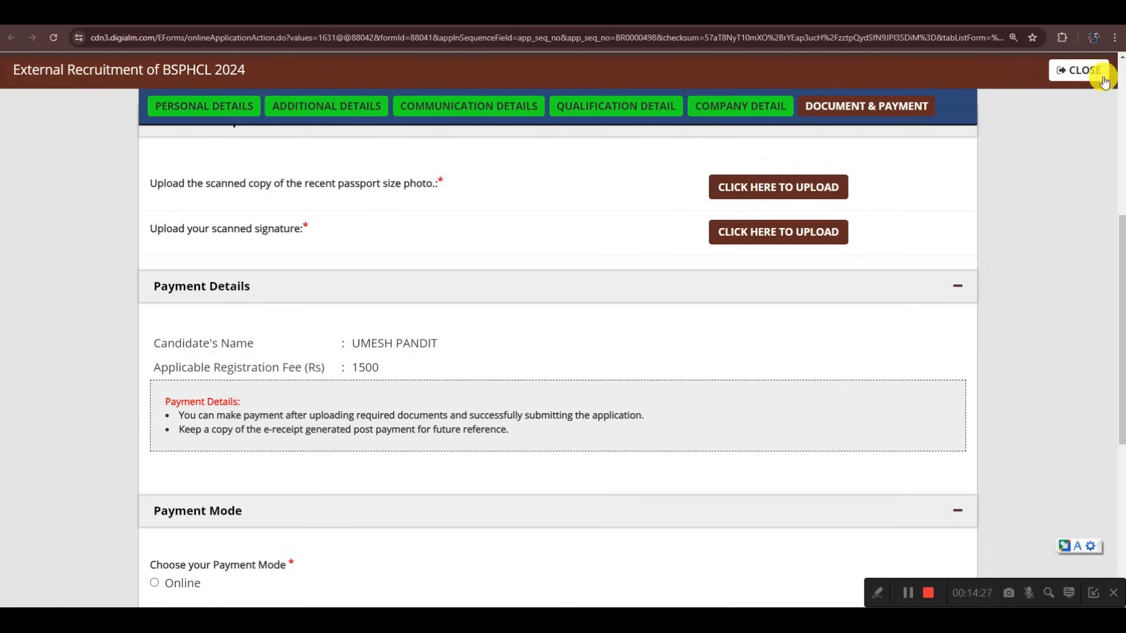
pyautogui.click(742, 192)
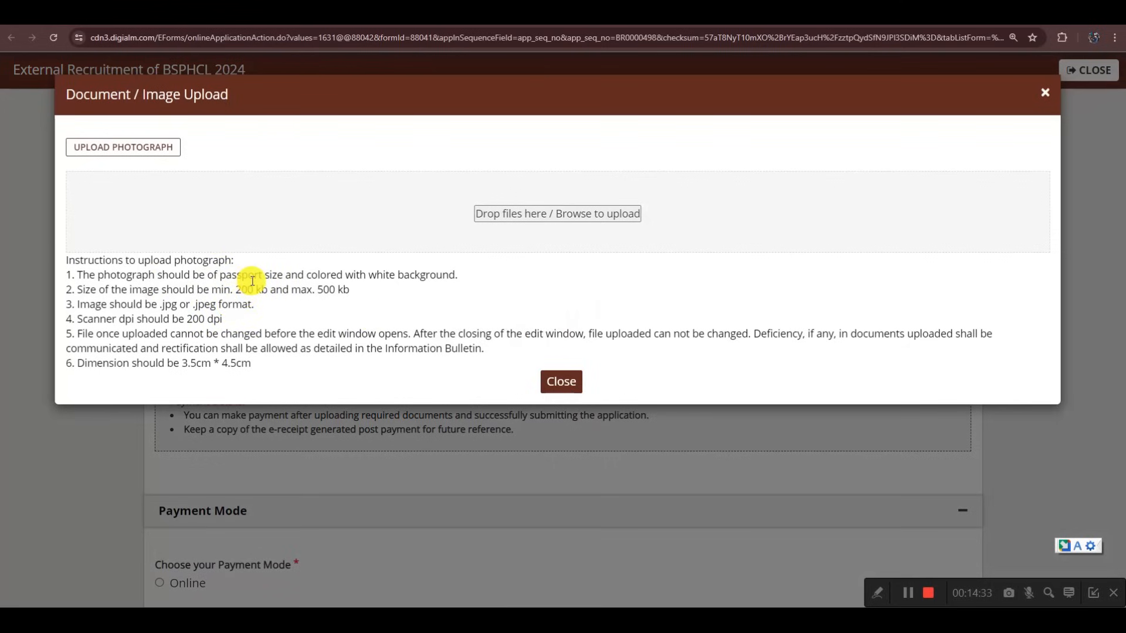
# Read the photograph instructions on background, file size, image format, scanner dpi, edit window and dimensions
pyautogui.moveTo(370, 274); pyautogui.dragTo(460, 274)
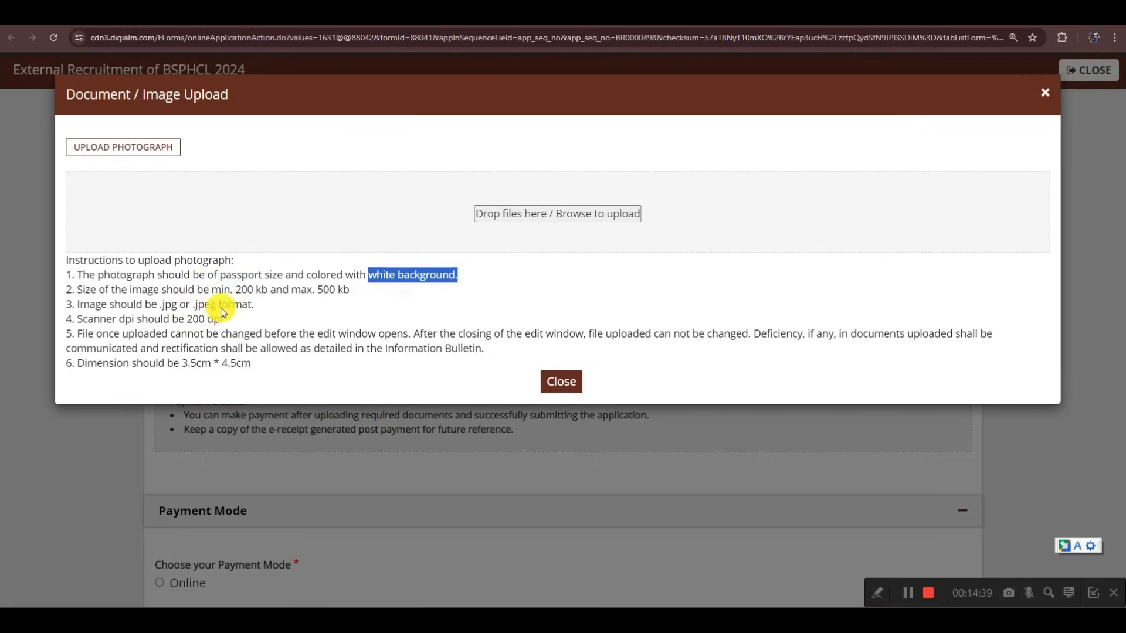
pyautogui.moveTo(235, 290); pyautogui.dragTo(349, 297)
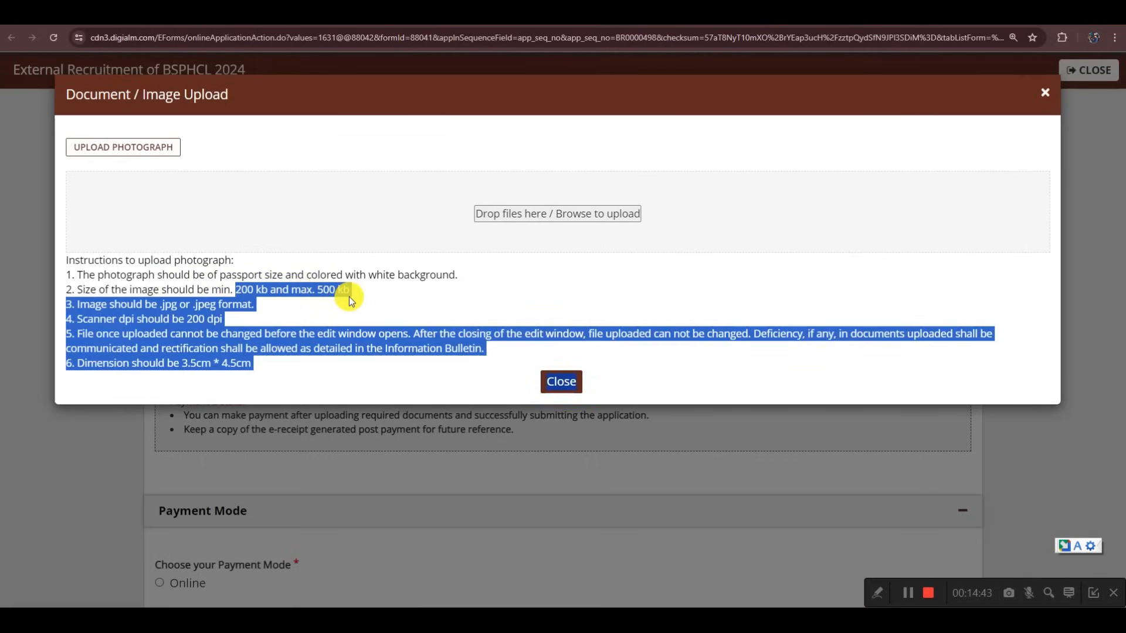
pyautogui.click(361, 290)
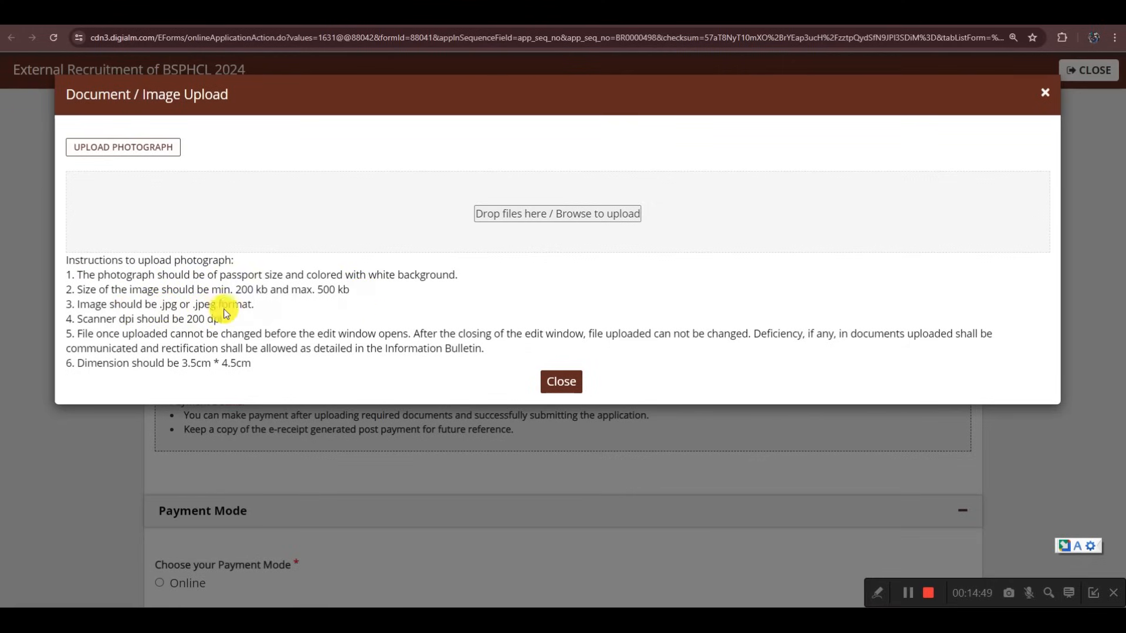
pyautogui.moveTo(186, 319); pyautogui.dragTo(221, 320)
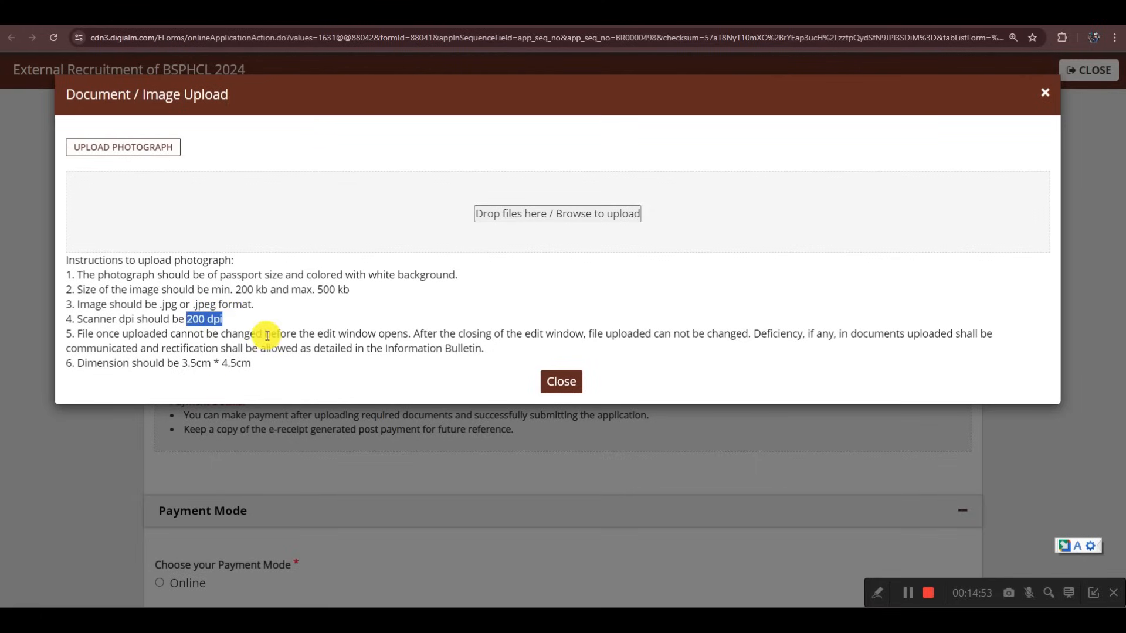
pyautogui.click(405, 332)
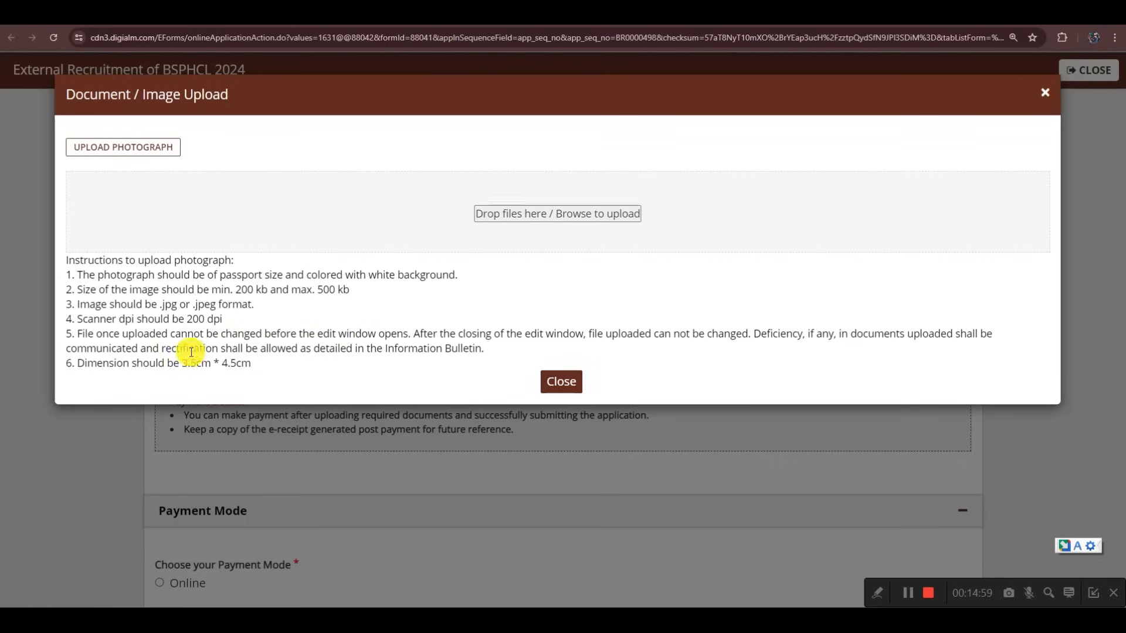
# Try to upload Passport_Photograph from the Demo files folder on the Desktop as the applicant's photo
pyautogui.click(527, 215)
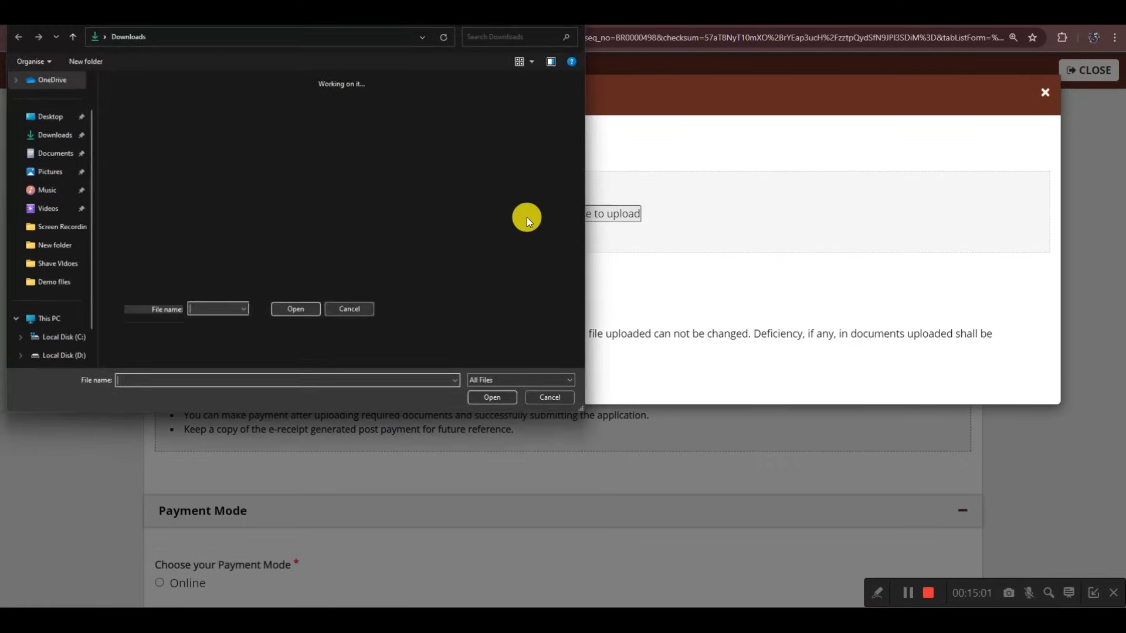
pyautogui.click(49, 116)
pyautogui.doubleClick(134, 116)
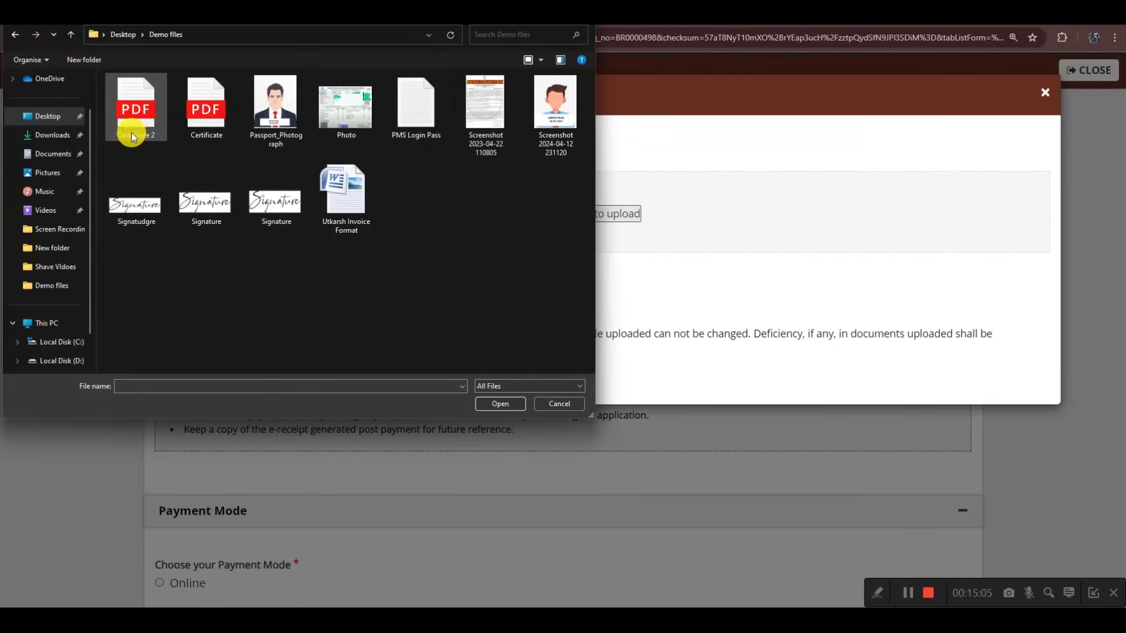
pyautogui.doubleClick(278, 128)
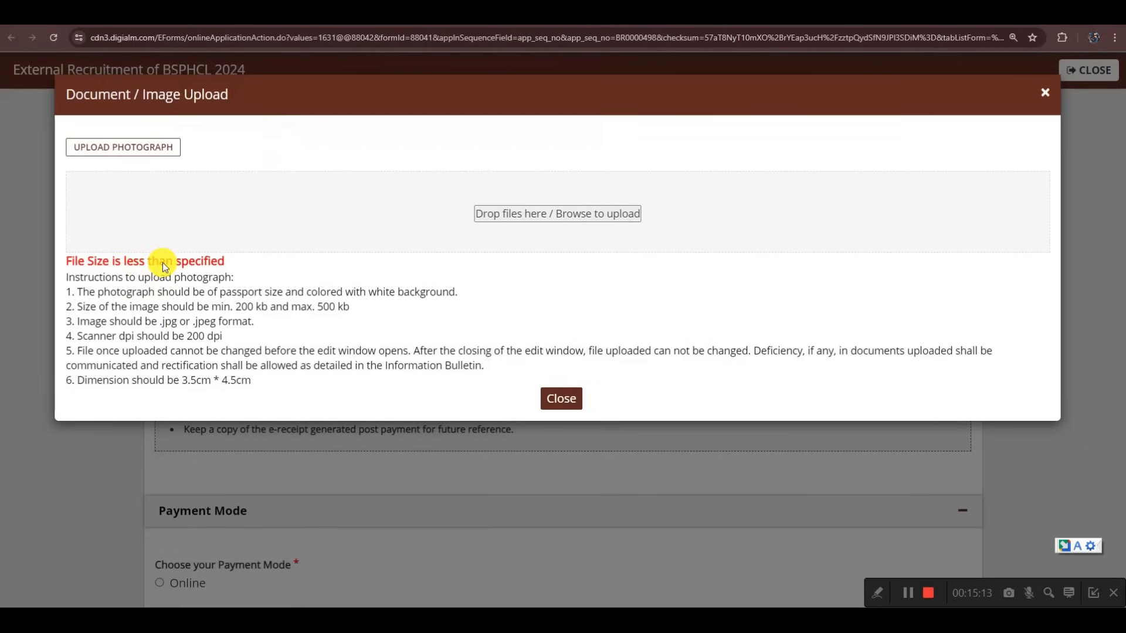
# From the upload file chooser, open Passport_Photograph in Paint, resize it to 1500 pixels wide with proportions kept, and save it
pyautogui.click(571, 221)
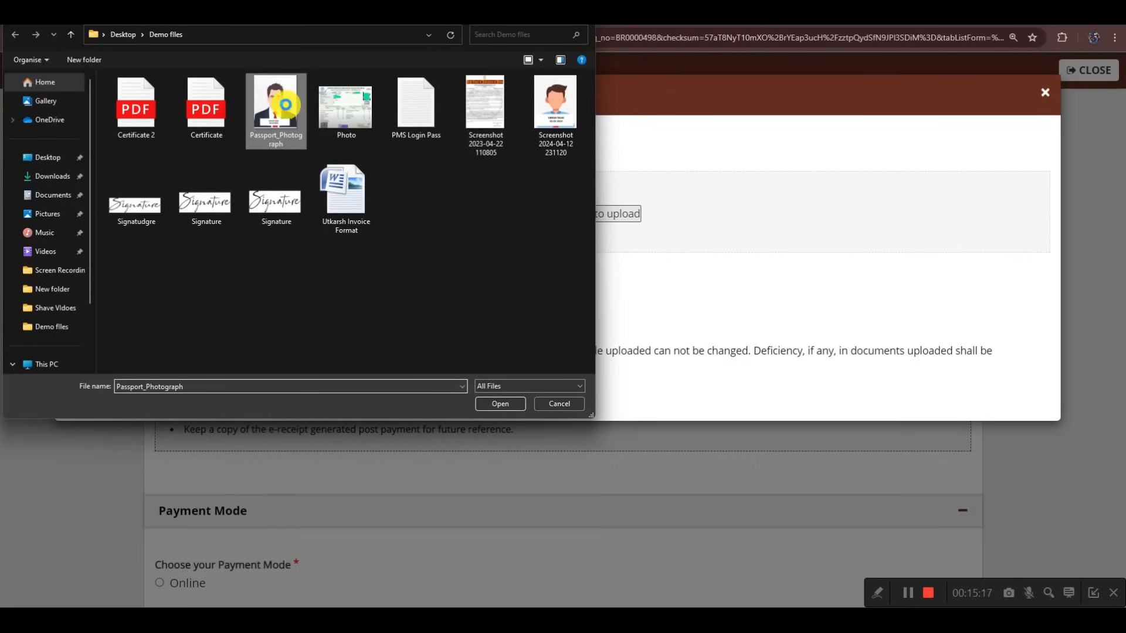
pyautogui.rightClick(286, 105)
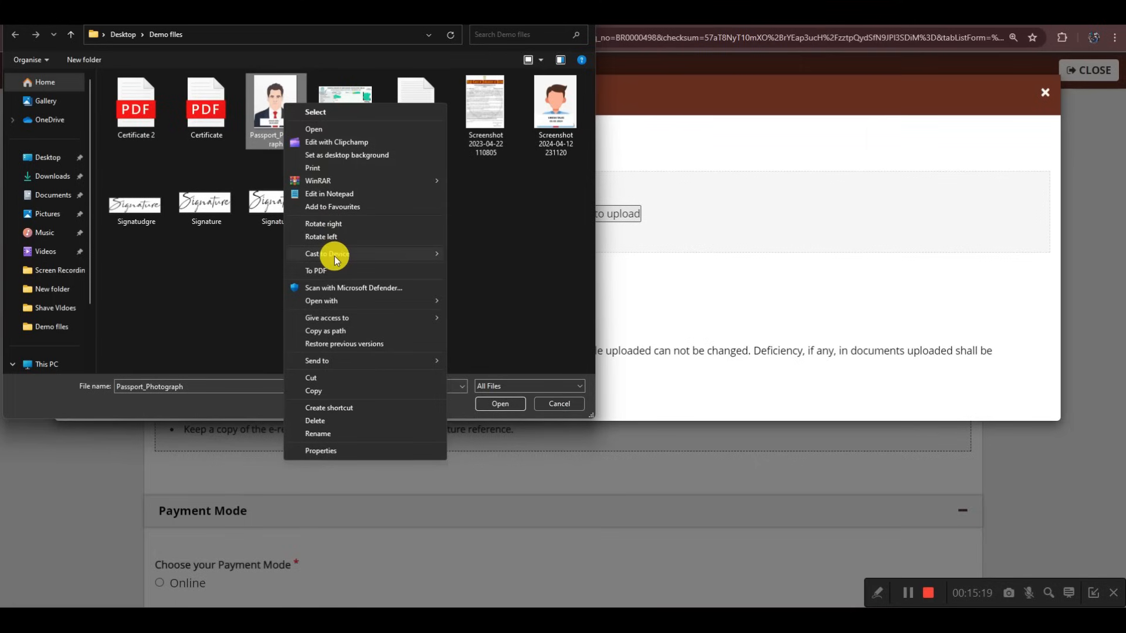
pyautogui.click(337, 300)
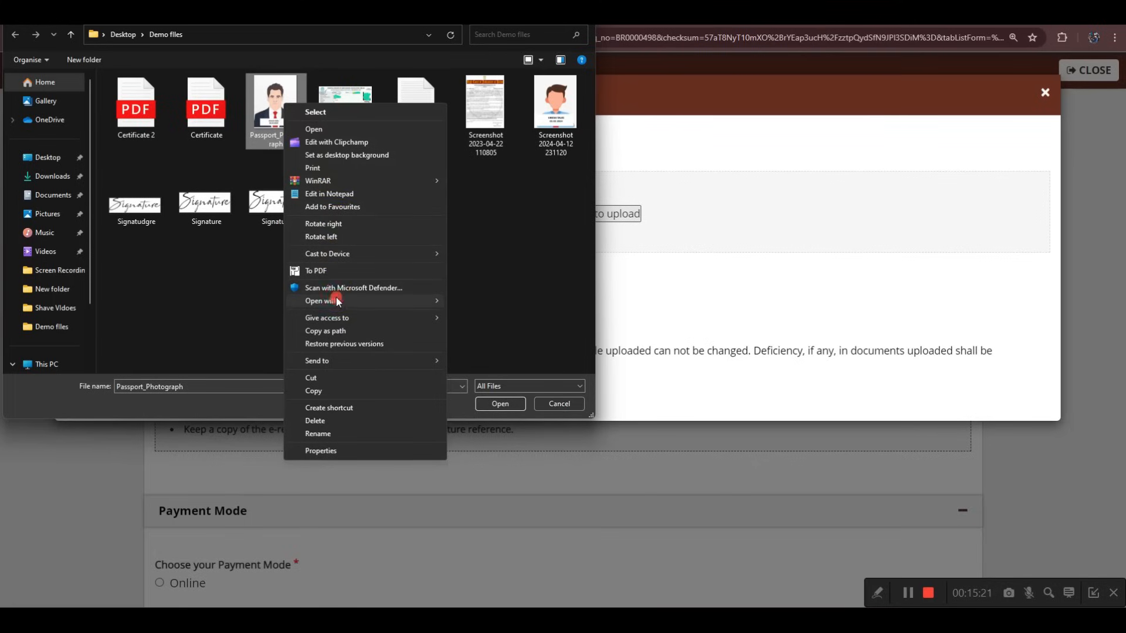
pyautogui.click(474, 327)
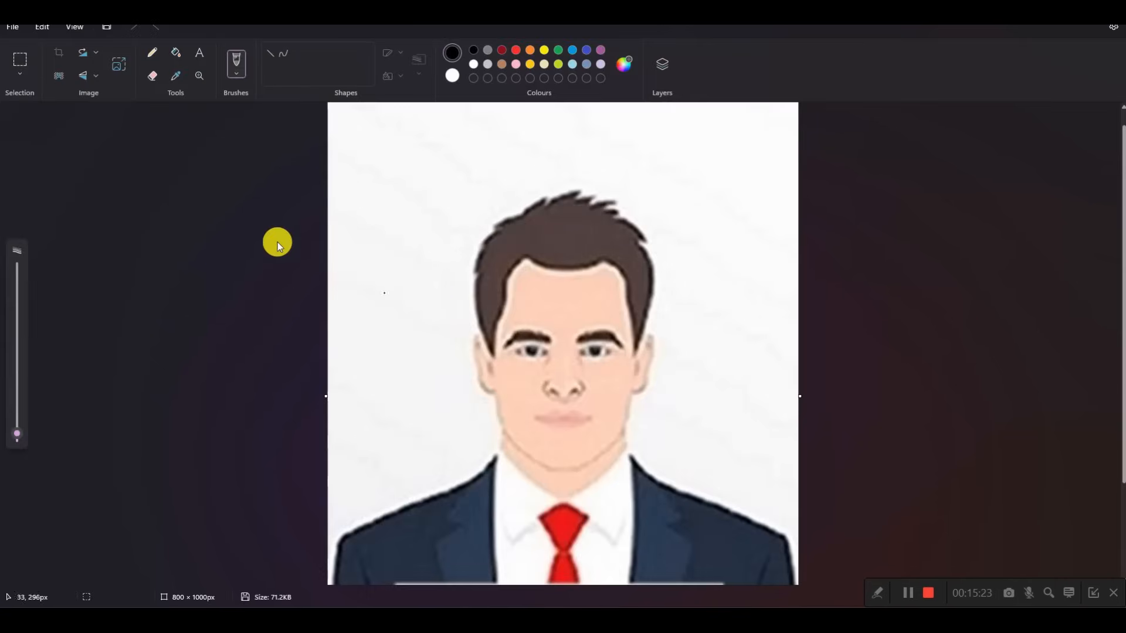
pyautogui.click(117, 65)
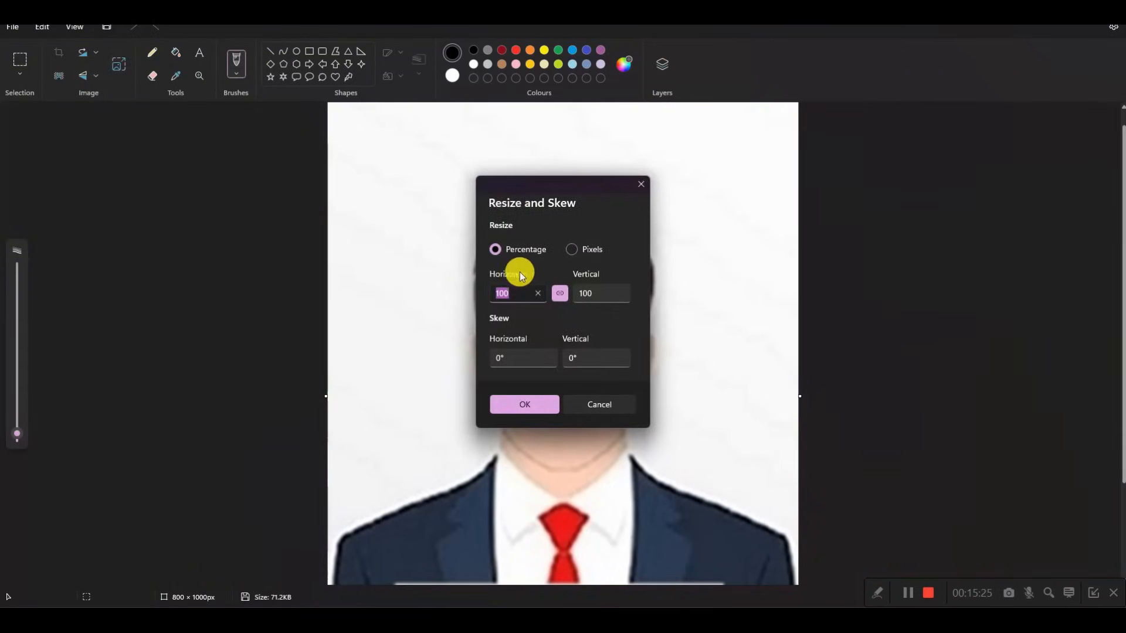
pyautogui.click(572, 249)
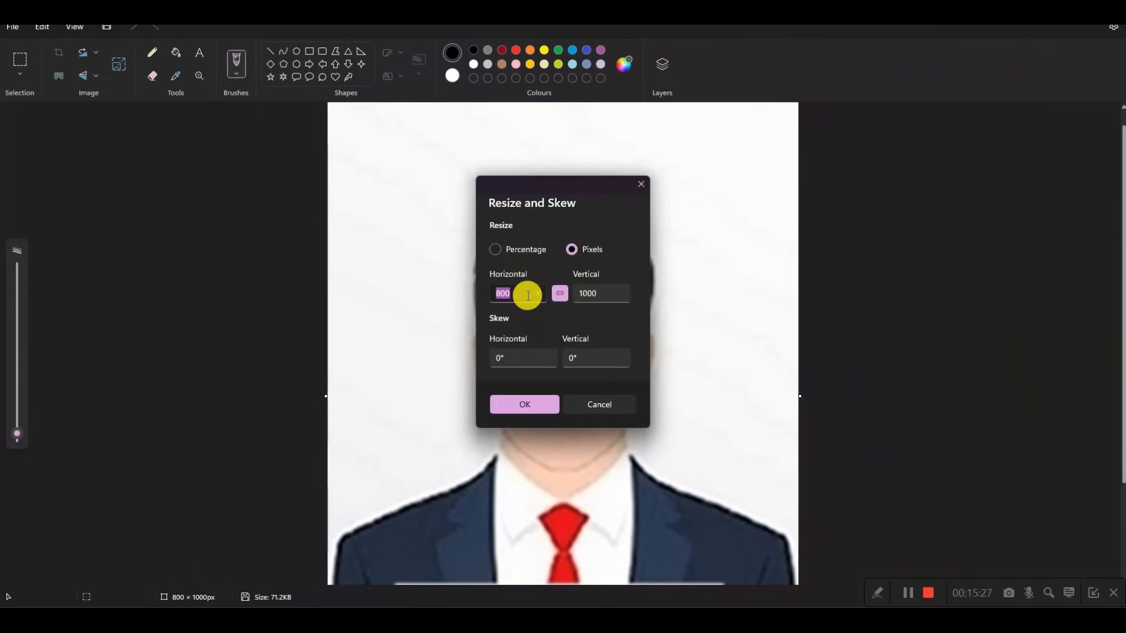
pyautogui.write('1500')
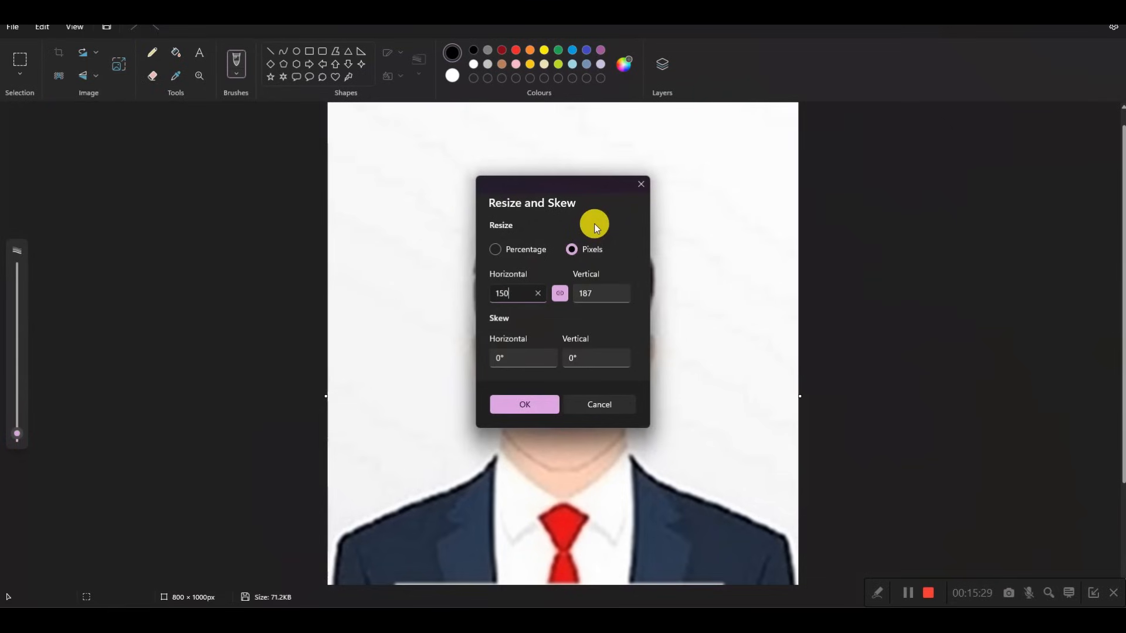
pyautogui.click(533, 407)
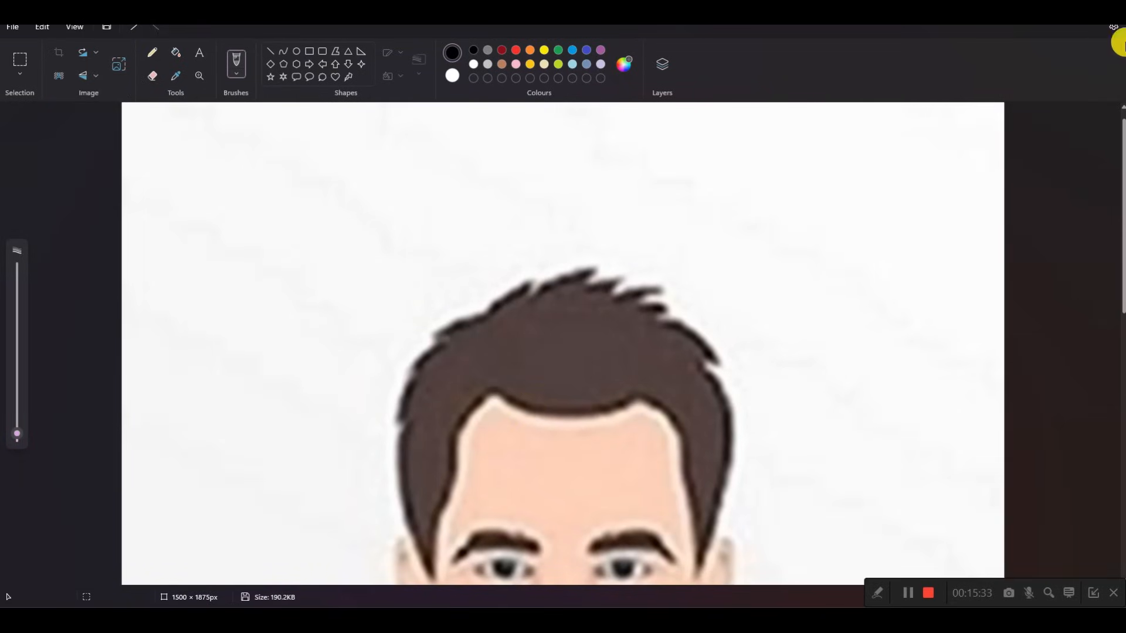
pyautogui.click(1110, 8)
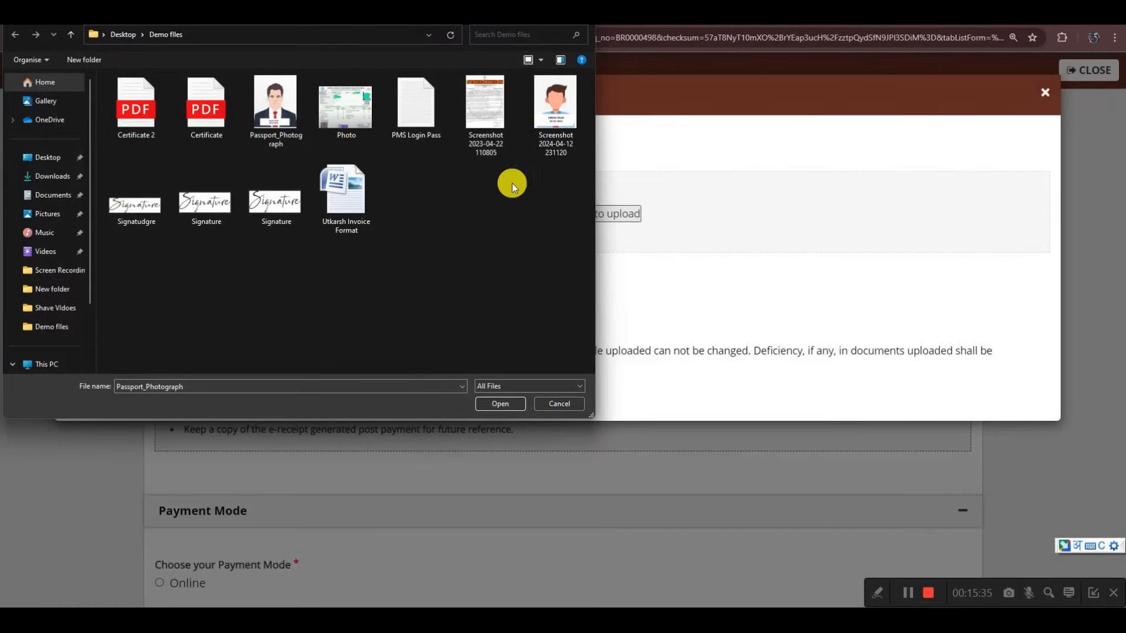
# Enlarge Passport_Photograph in Paint to 1800 × 2250 pixels, save it, and upload it as the applicant's photo
pyautogui.click(279, 123)
pyautogui.rightClick(280, 122)
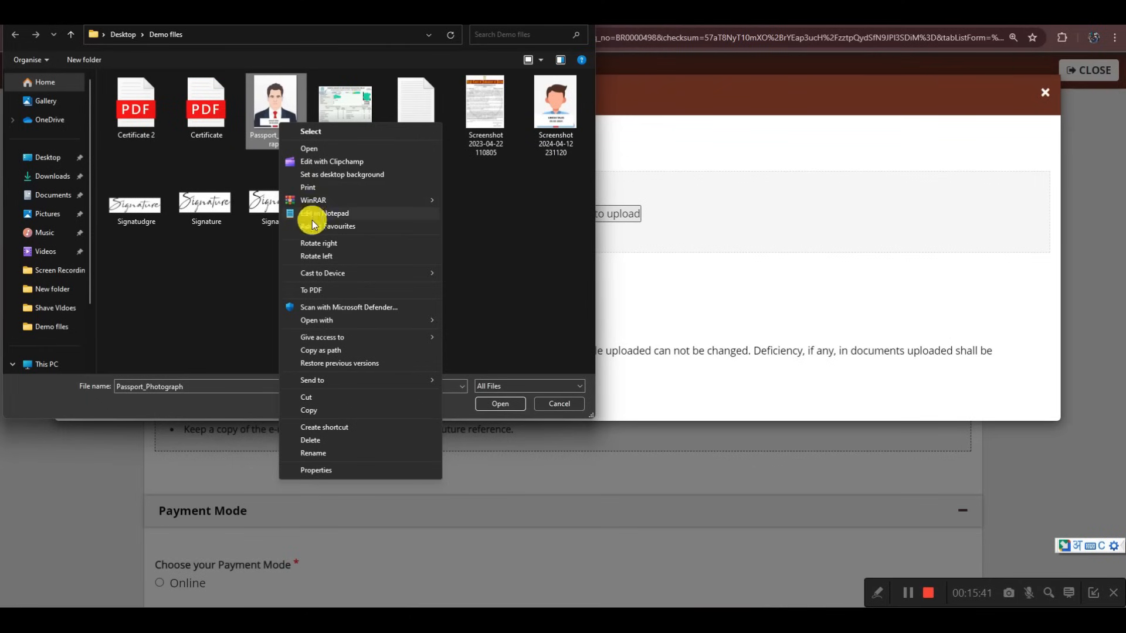
pyautogui.moveTo(322, 320)
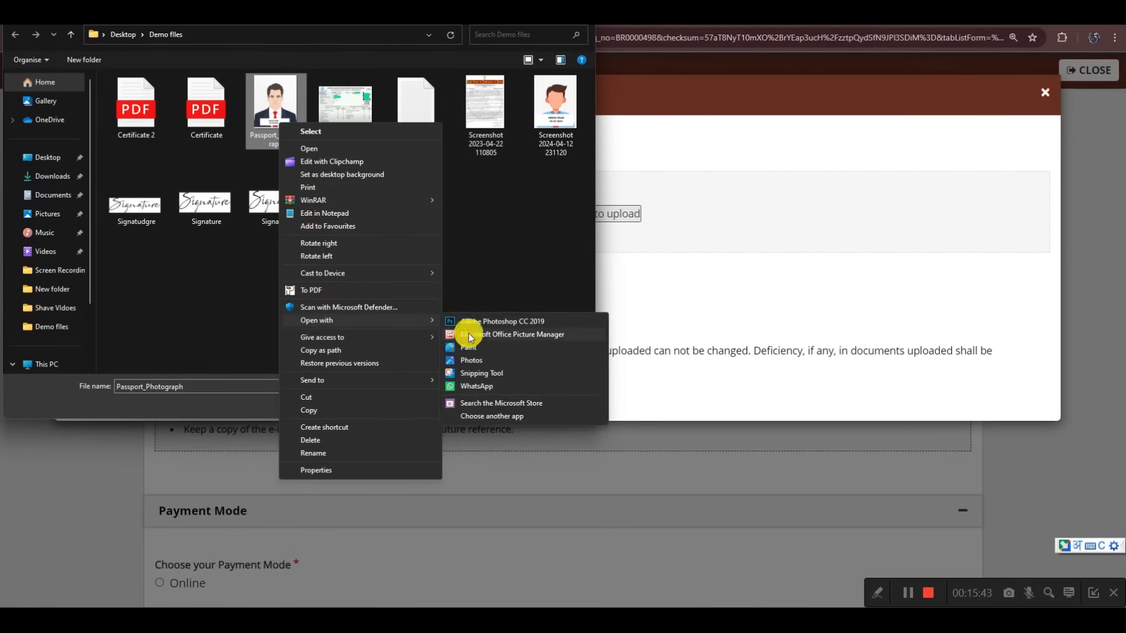
pyautogui.click(480, 352)
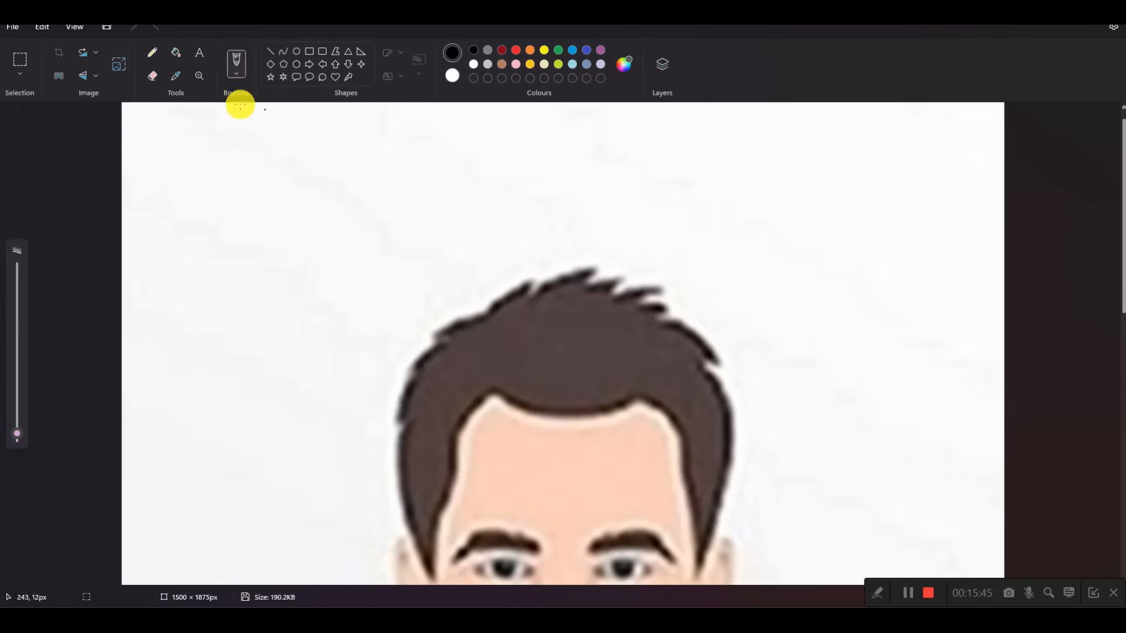
pyautogui.click(119, 64)
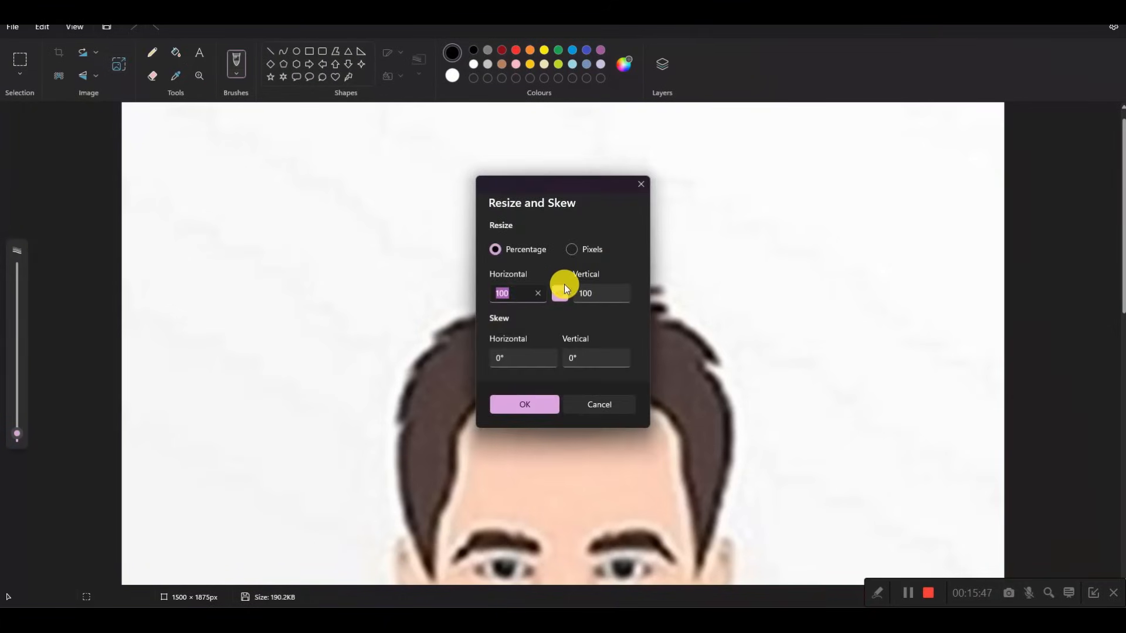
pyautogui.click(577, 263)
pyautogui.doubleClick(509, 295)
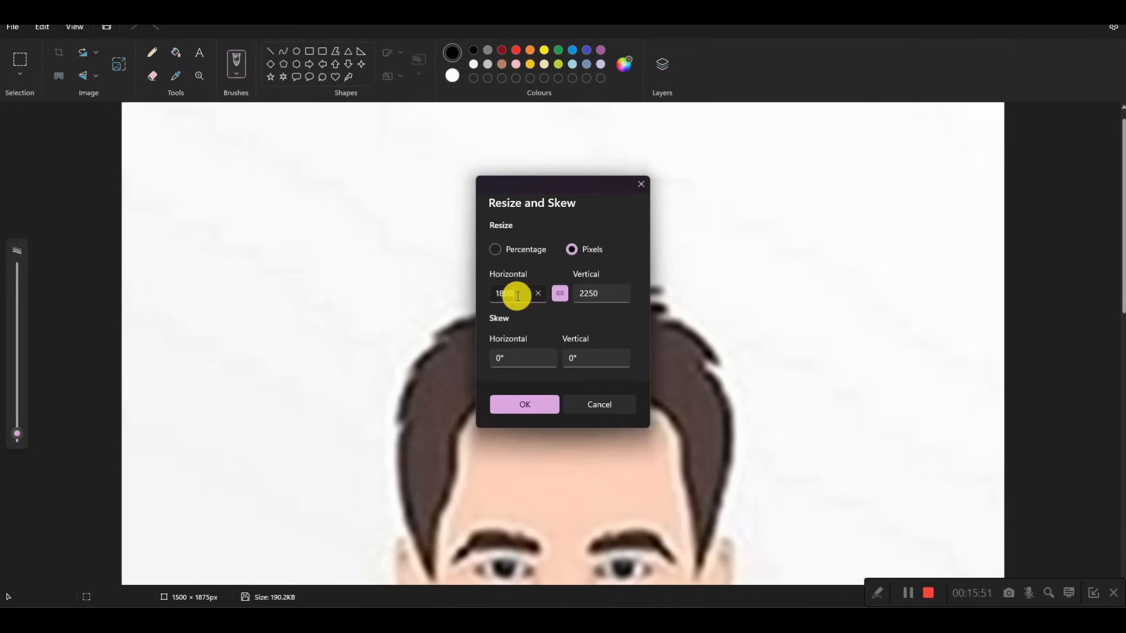
pyautogui.click(525, 411)
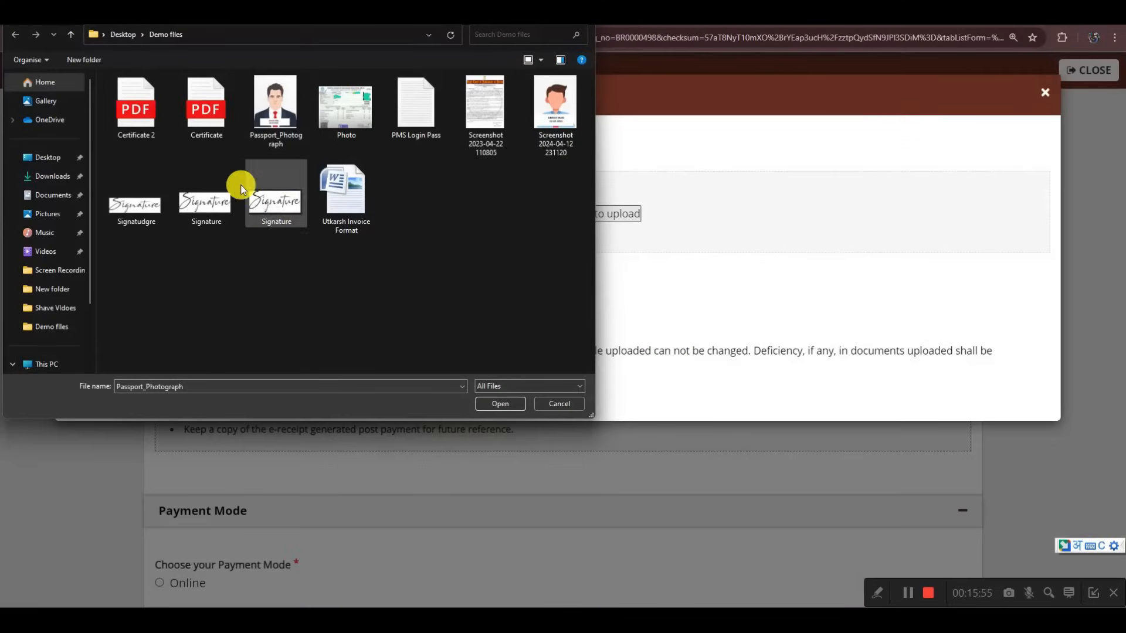
pyautogui.doubleClick(275, 104)
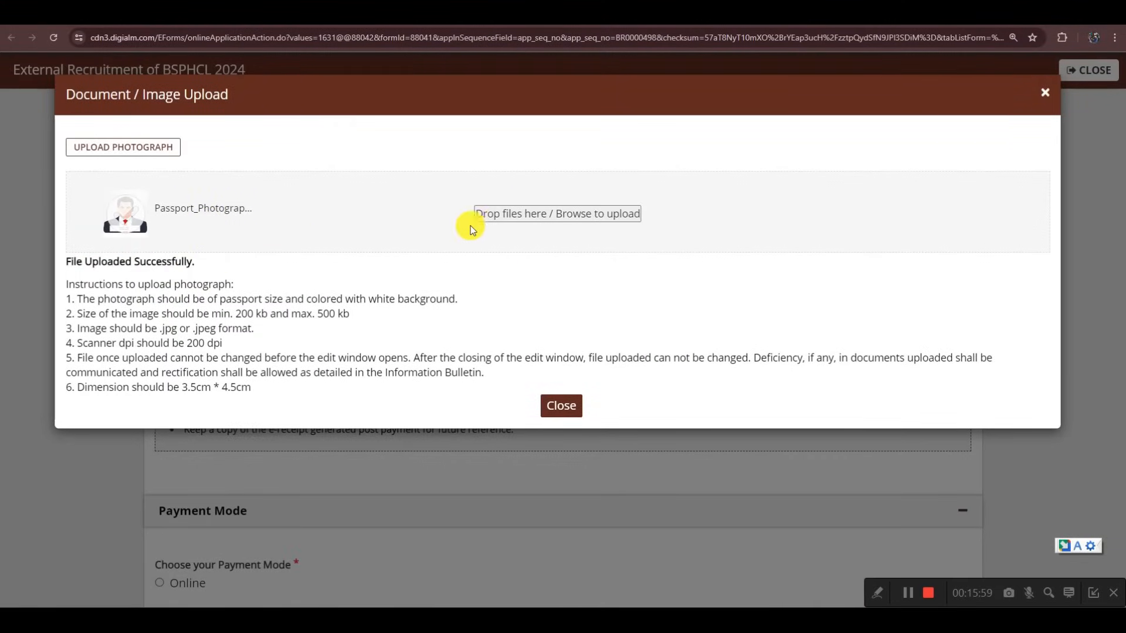
# Close the photograph upload, open the browser's developer tools, and bring up the file chooser for the scanned signature
pyautogui.click(559, 405)
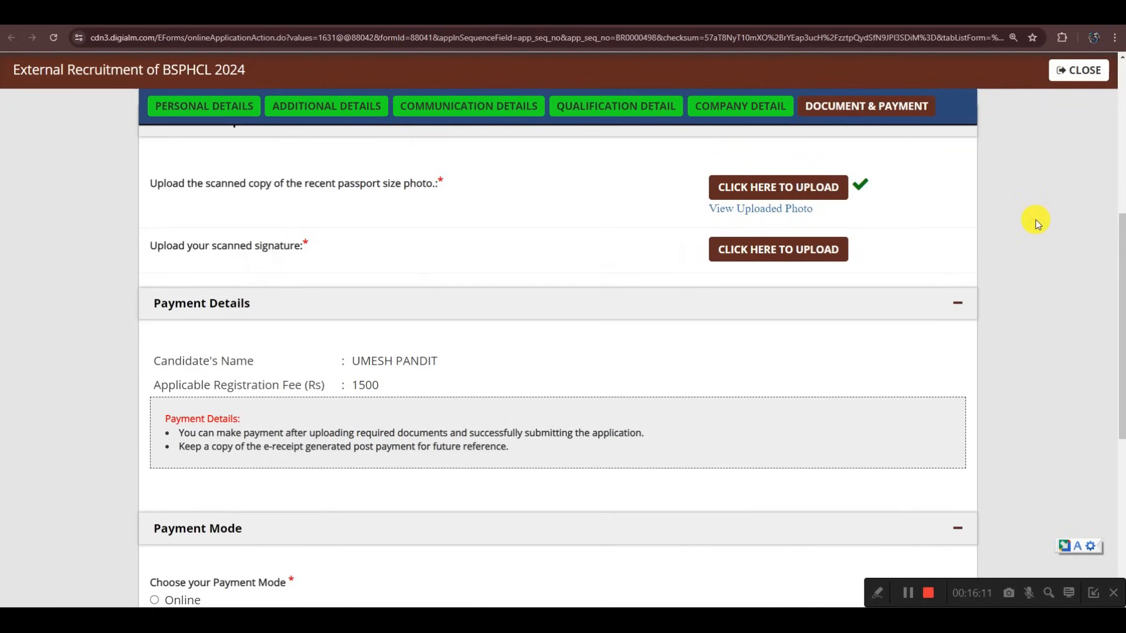
pyautogui.rightClick(1038, 238)
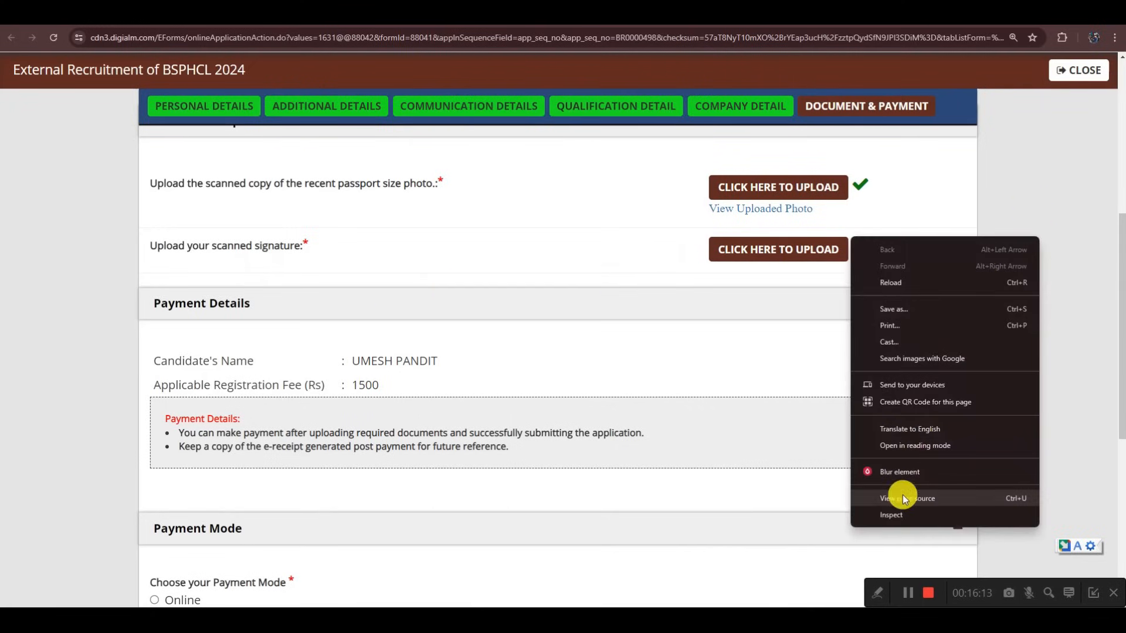
pyautogui.click(895, 515)
pyautogui.click(534, 268)
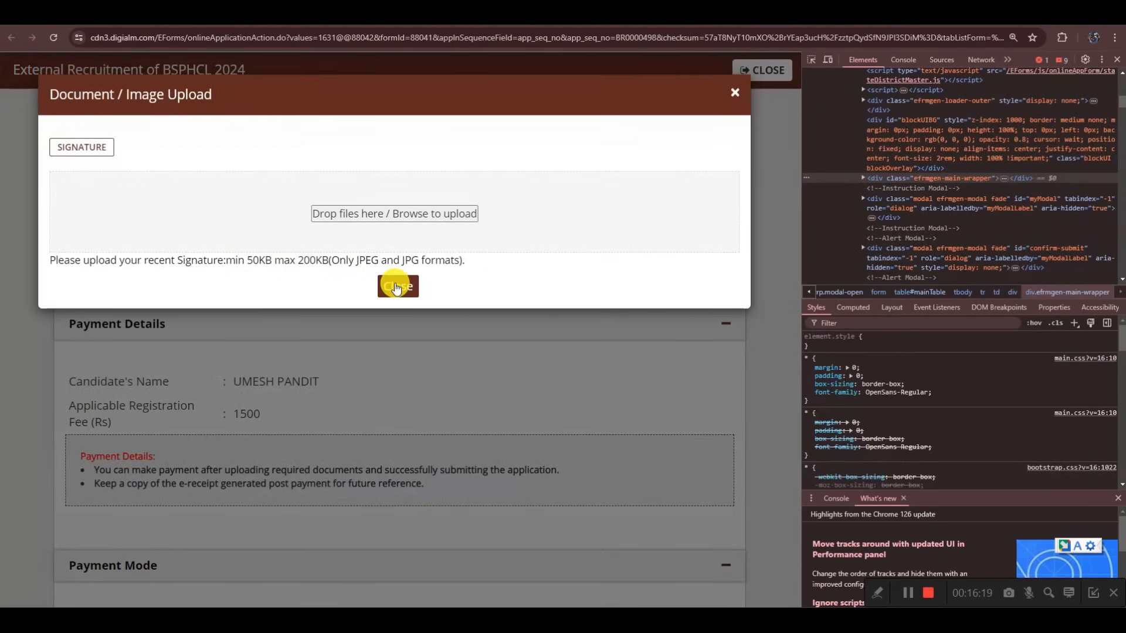
pyautogui.click(387, 214)
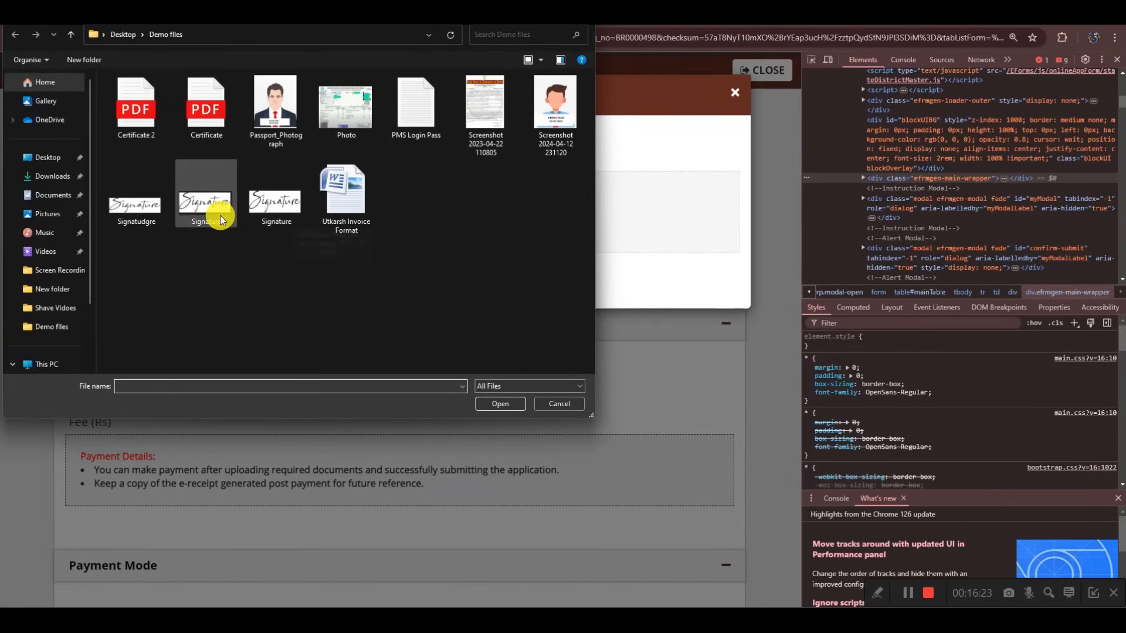
# Resize Signatudgre in Paint to 700 × 232 pixels, save it, and try to upload it as the signature
pyautogui.click(134, 219)
pyautogui.rightClick(134, 217)
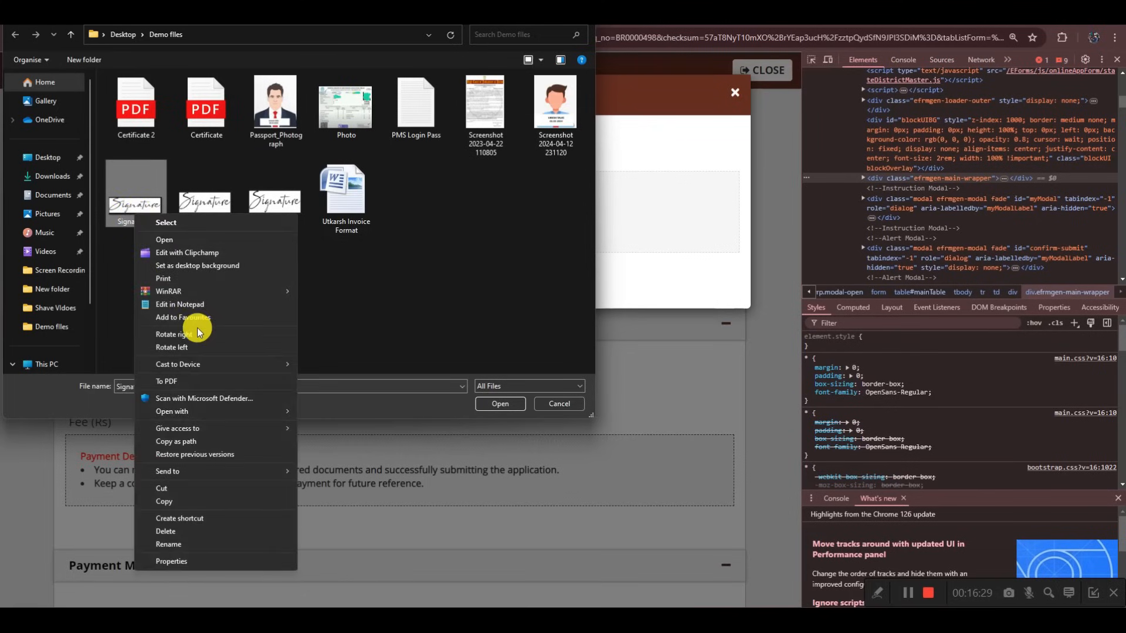
pyautogui.moveTo(179, 414)
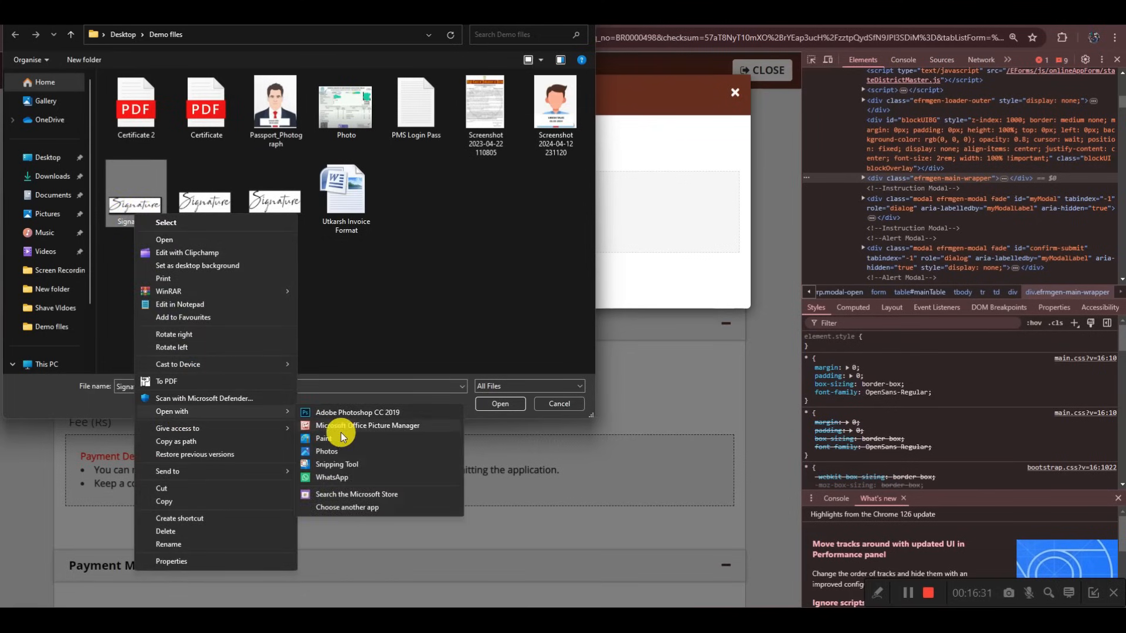
pyautogui.click(339, 438)
pyautogui.click(119, 65)
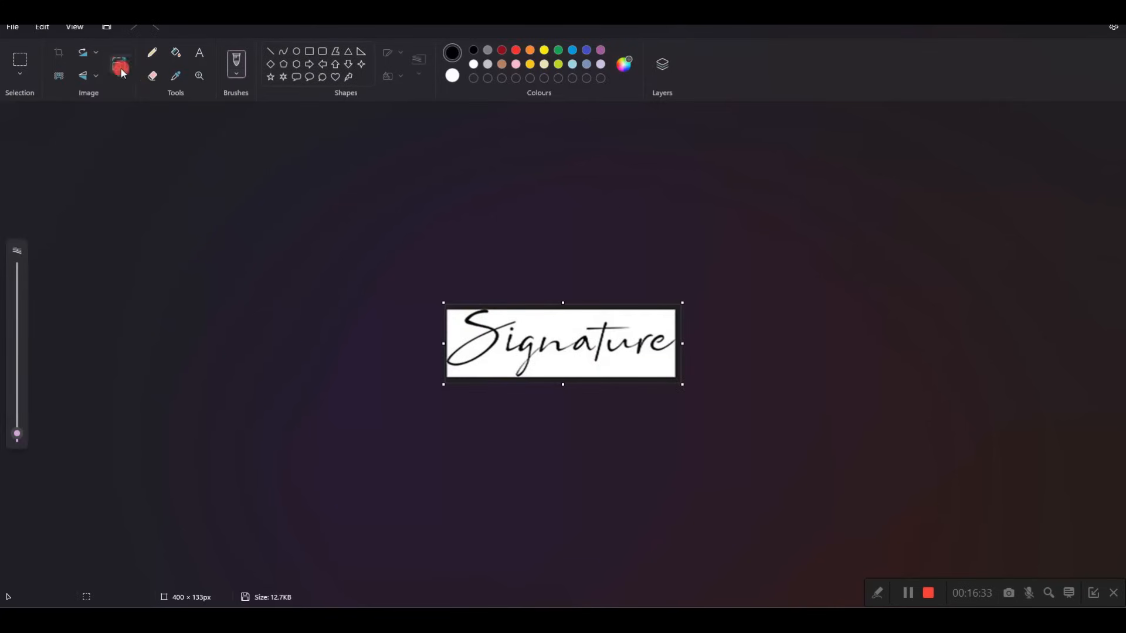
pyautogui.click(571, 250)
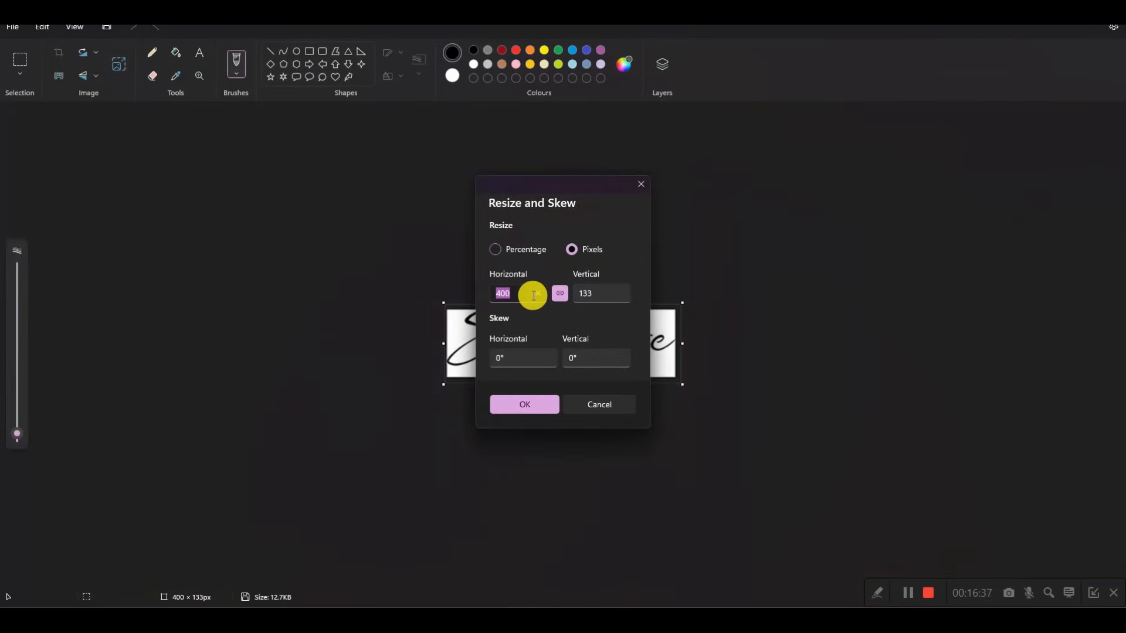
pyautogui.click(535, 409)
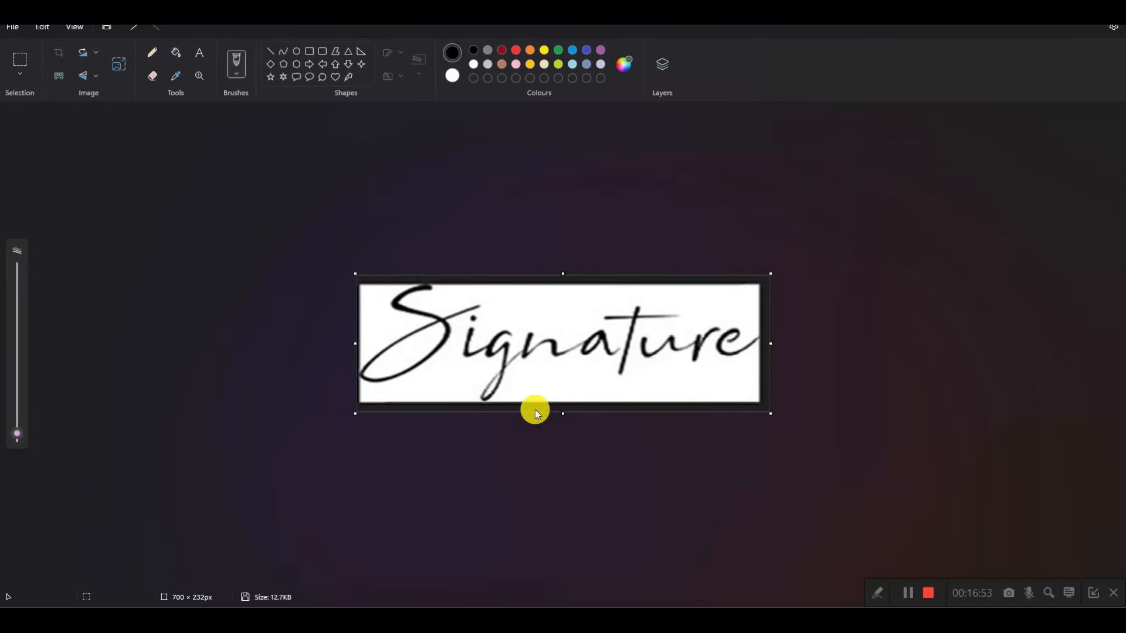
pyautogui.hotkey('ctrl', 's')
pyautogui.click(1118, 8)
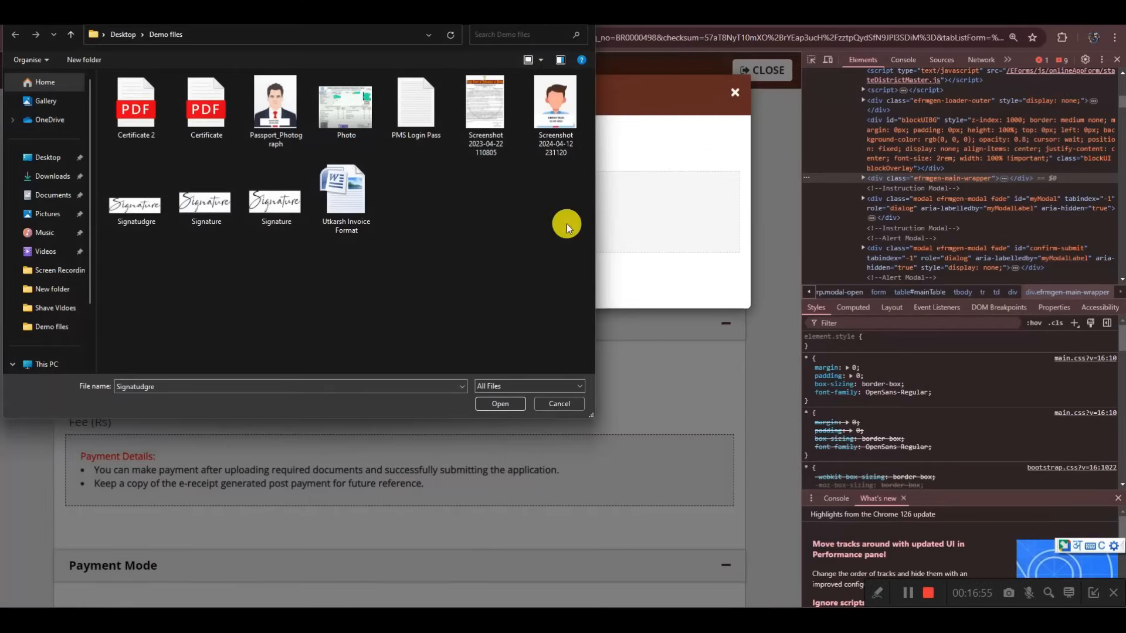
pyautogui.doubleClick(138, 208)
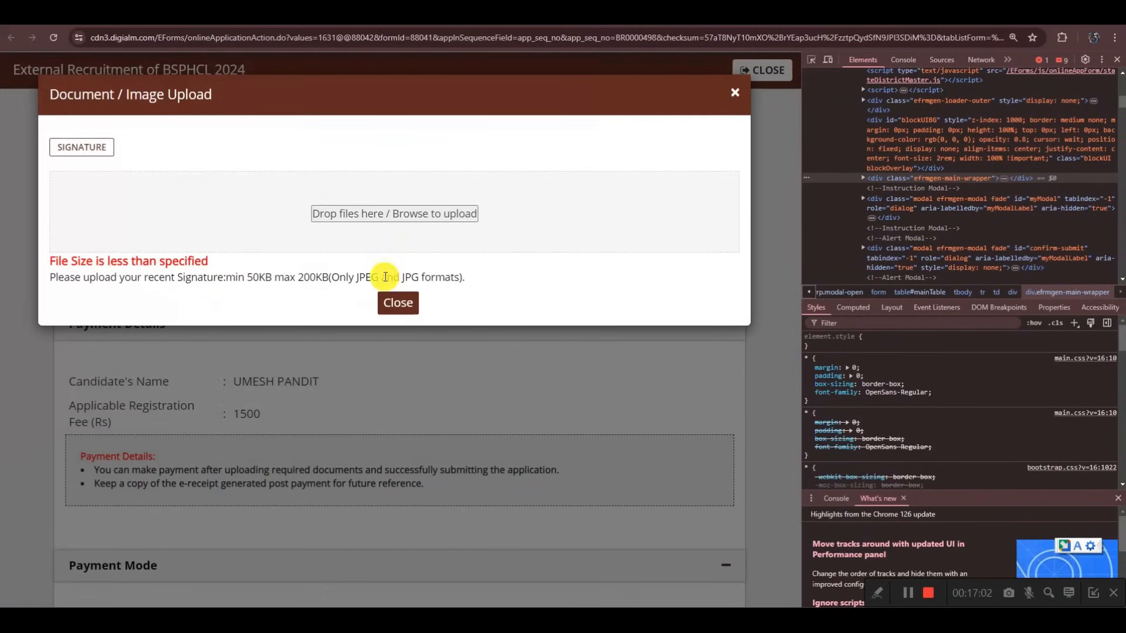
# Enlarge Signatudgre to 1400 × 464 pixels, upload it as the applicant's signature, and close the developer tools and upload dialog
pyautogui.click(376, 221)
pyautogui.click(147, 215)
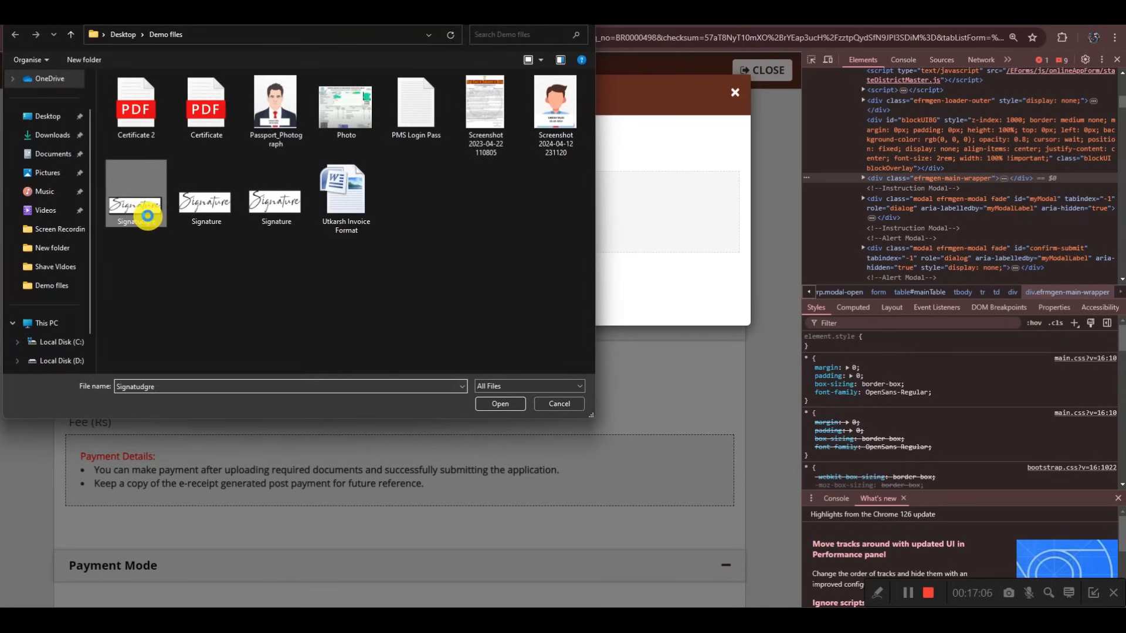
pyautogui.rightClick(147, 215)
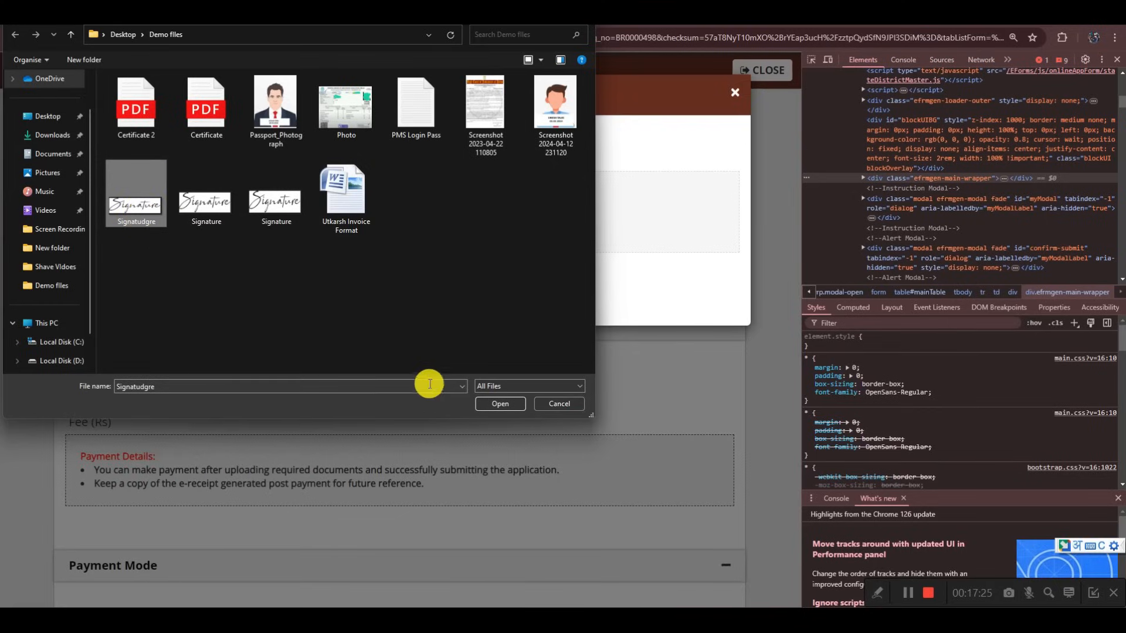
pyautogui.click(497, 405)
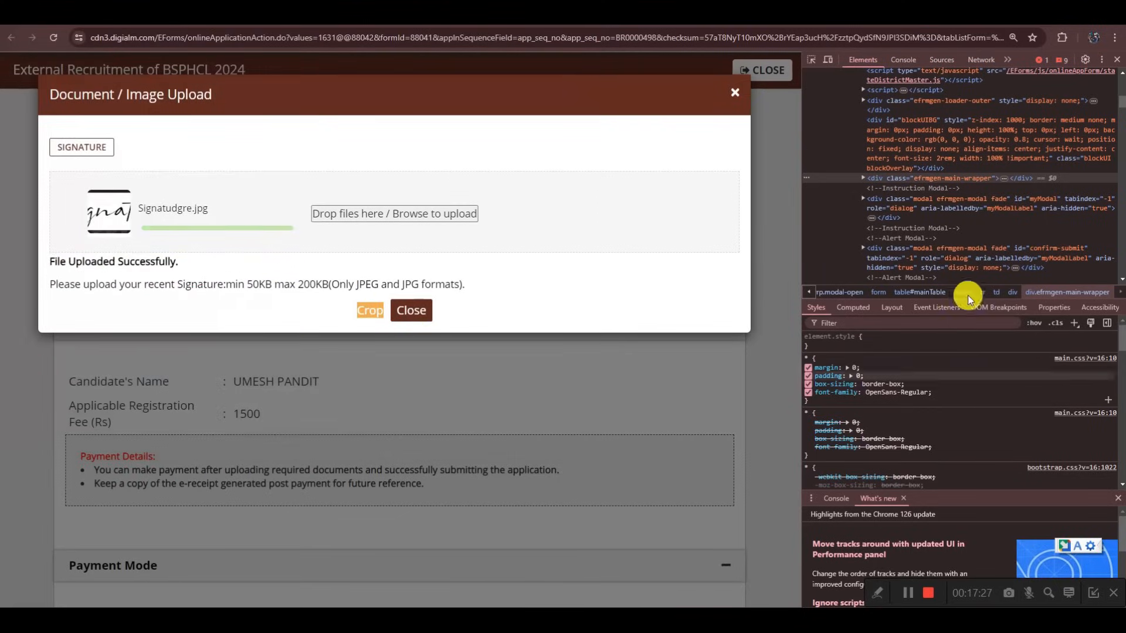
pyautogui.click(1117, 61)
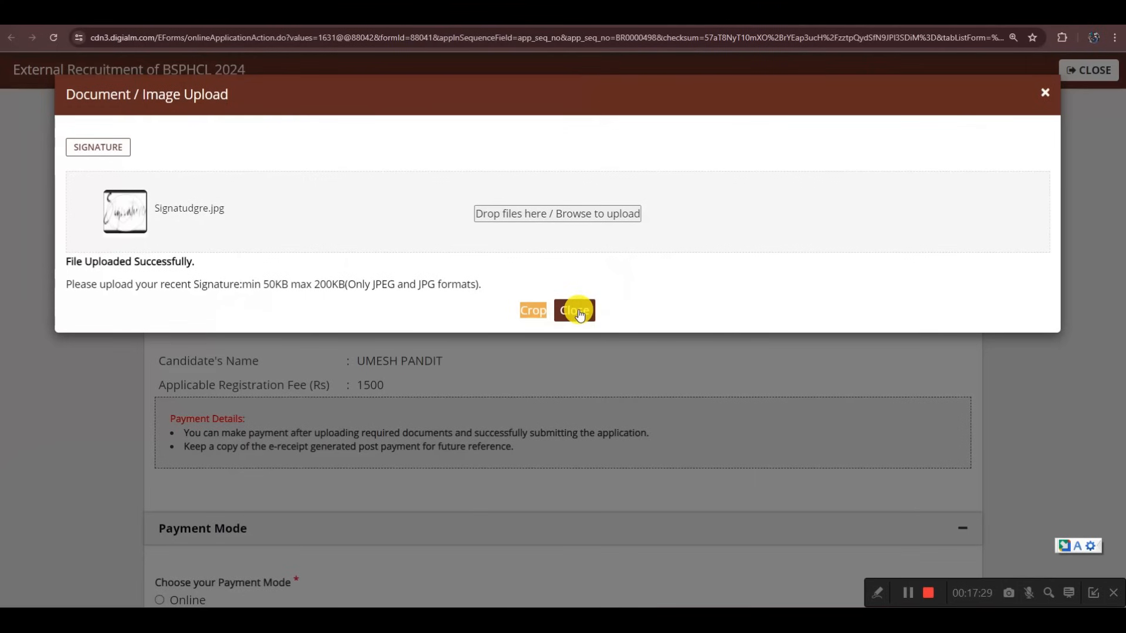
pyautogui.click(577, 310)
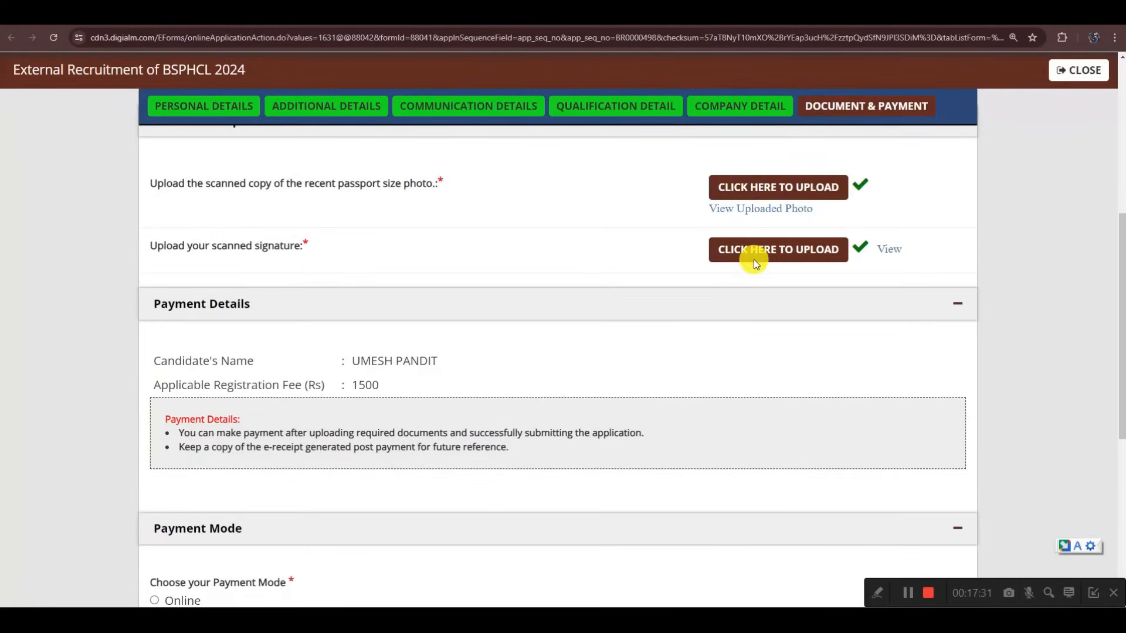
# Choose Online as the payment mode and accept all four declaration statements, including I Agree
pyautogui.scroll(-1, 603, 343)
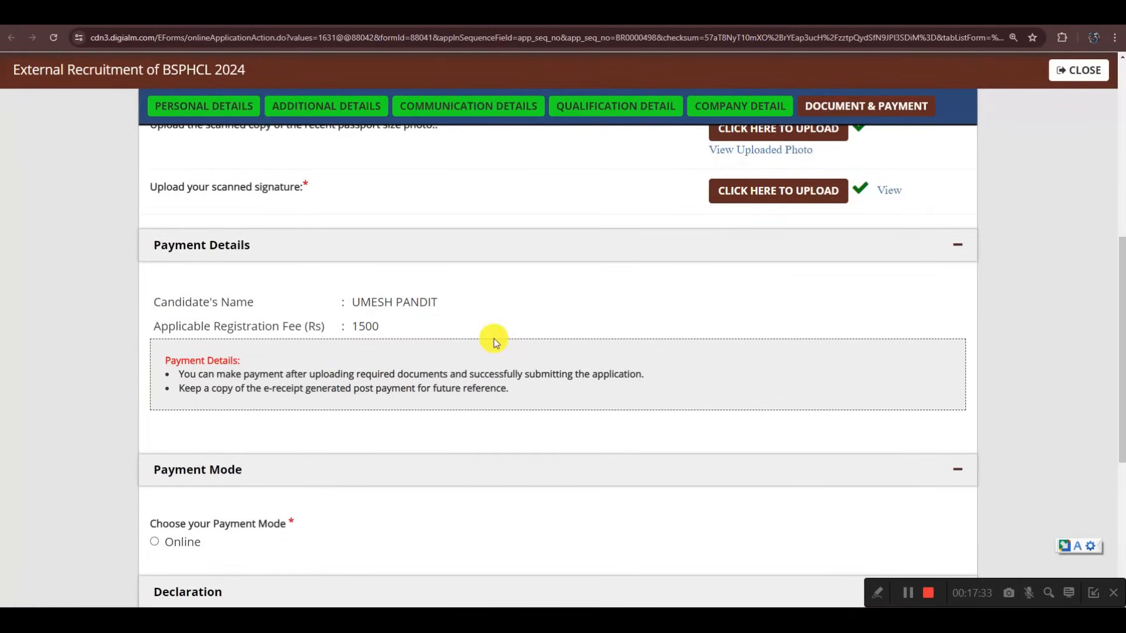
pyautogui.scroll(-1, 381, 286)
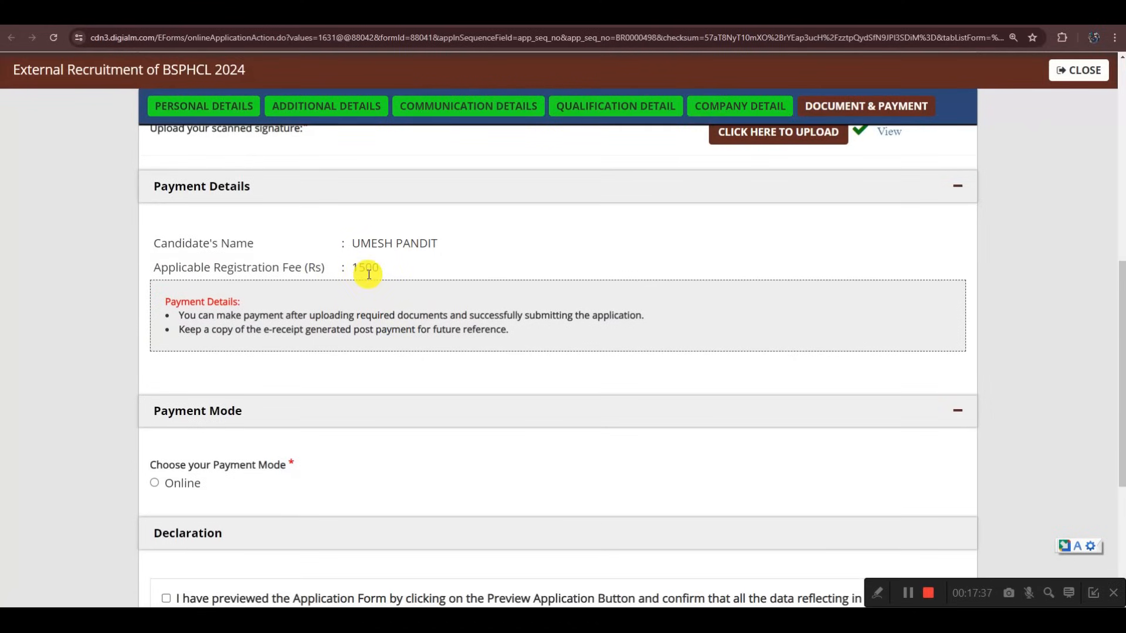
pyautogui.scroll(-3, 374, 276)
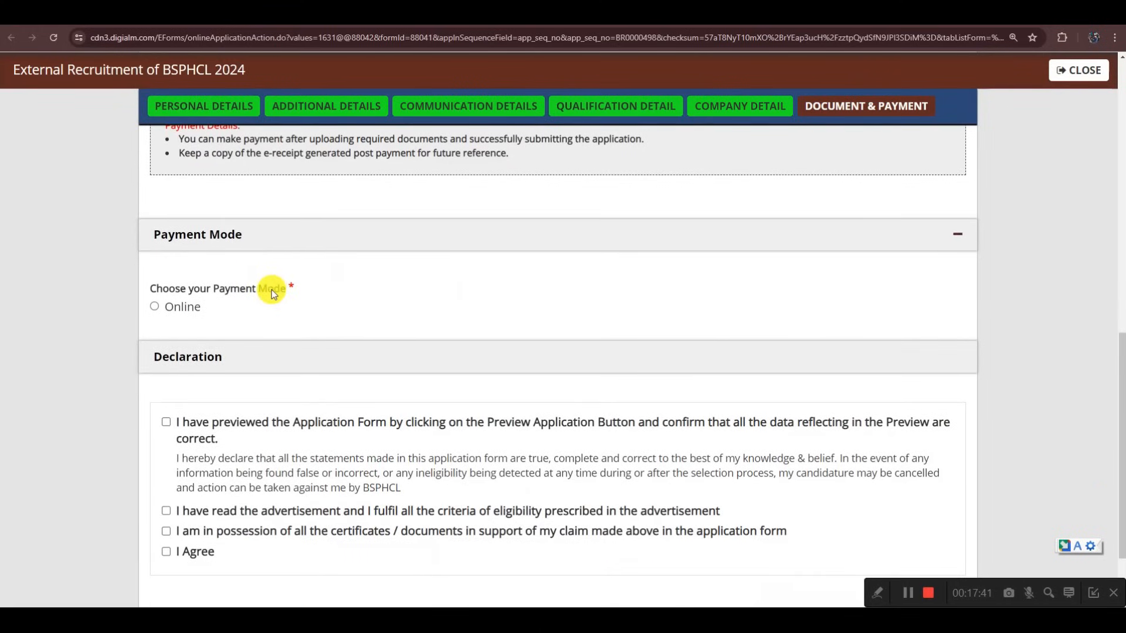
pyautogui.click(155, 310)
pyautogui.scroll(-2, 374, 309)
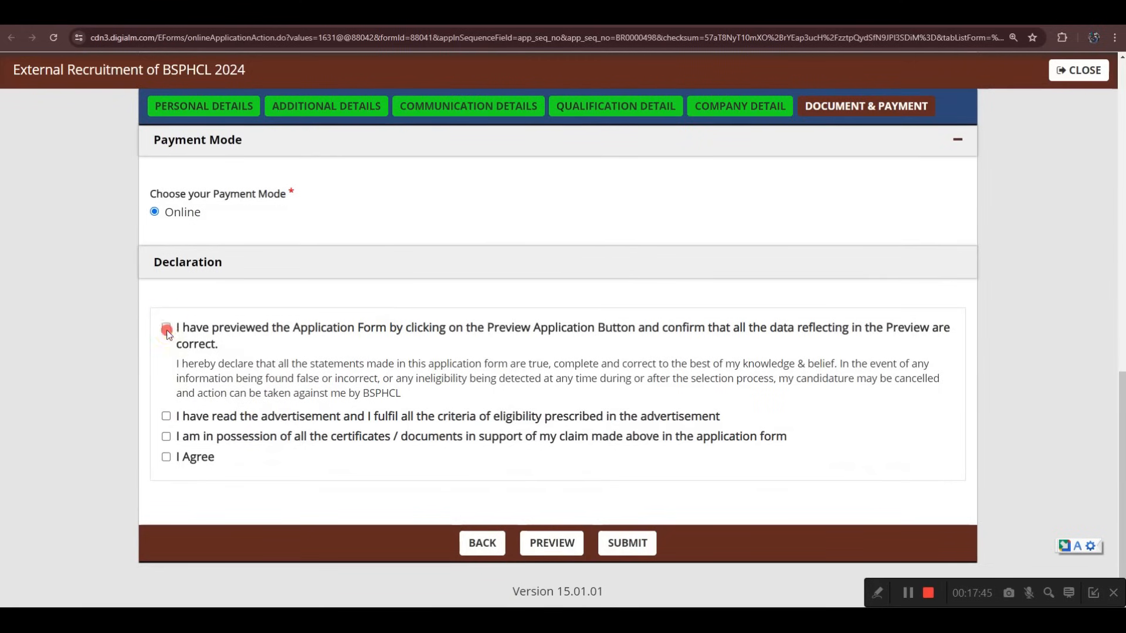
pyautogui.click(166, 436)
pyautogui.click(167, 457)
# Preview the completed application form through to its declaration section and close the preview
pyautogui.click(553, 543)
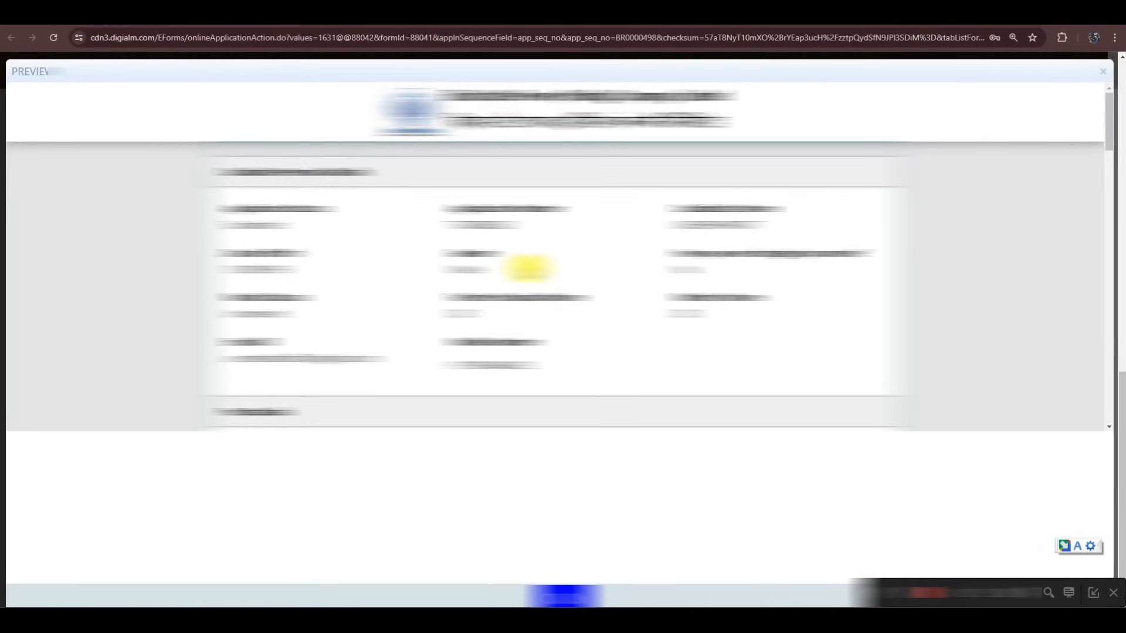
pyautogui.scroll(-2, 565, 367)
pyautogui.scroll(-5, 568, 374)
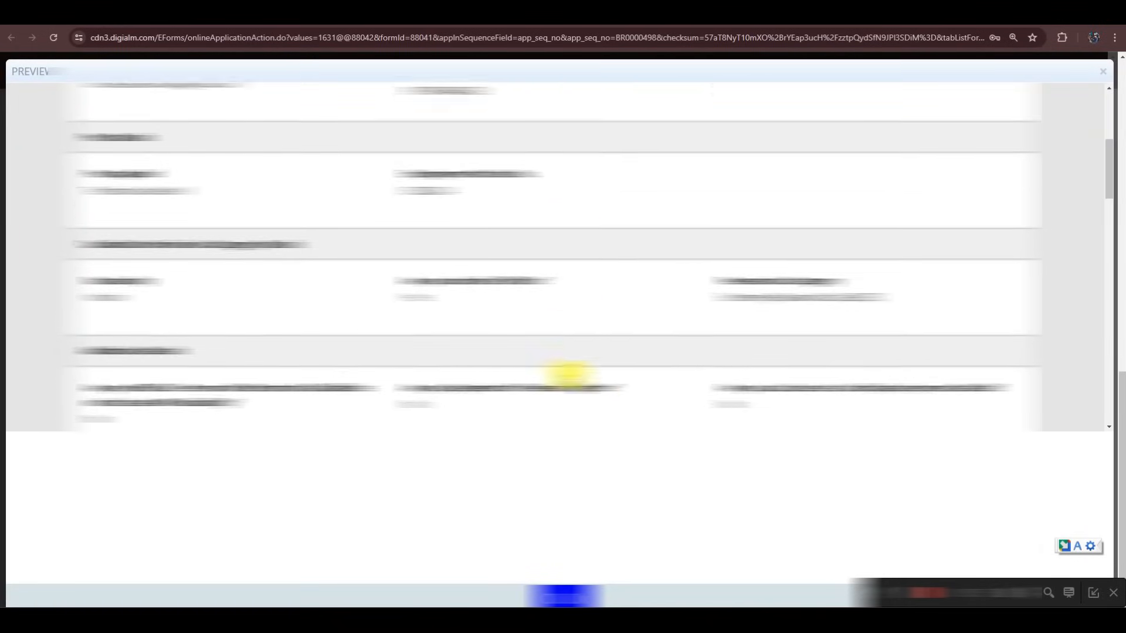
pyautogui.scroll(-5, 567, 374)
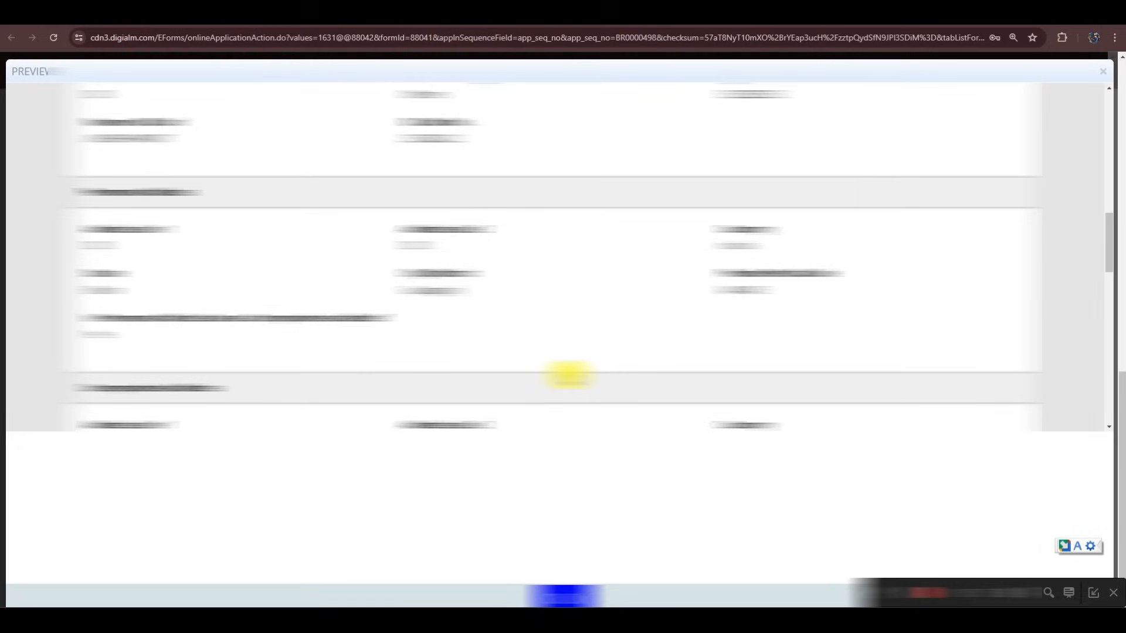
pyautogui.scroll(-5, 568, 374)
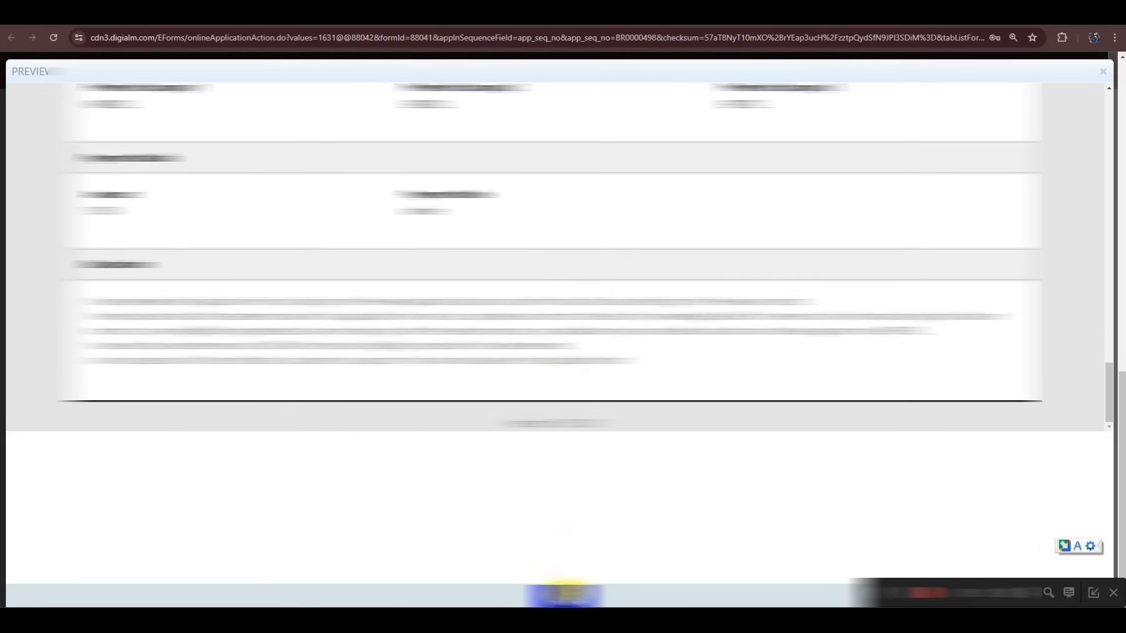
pyautogui.click(564, 595)
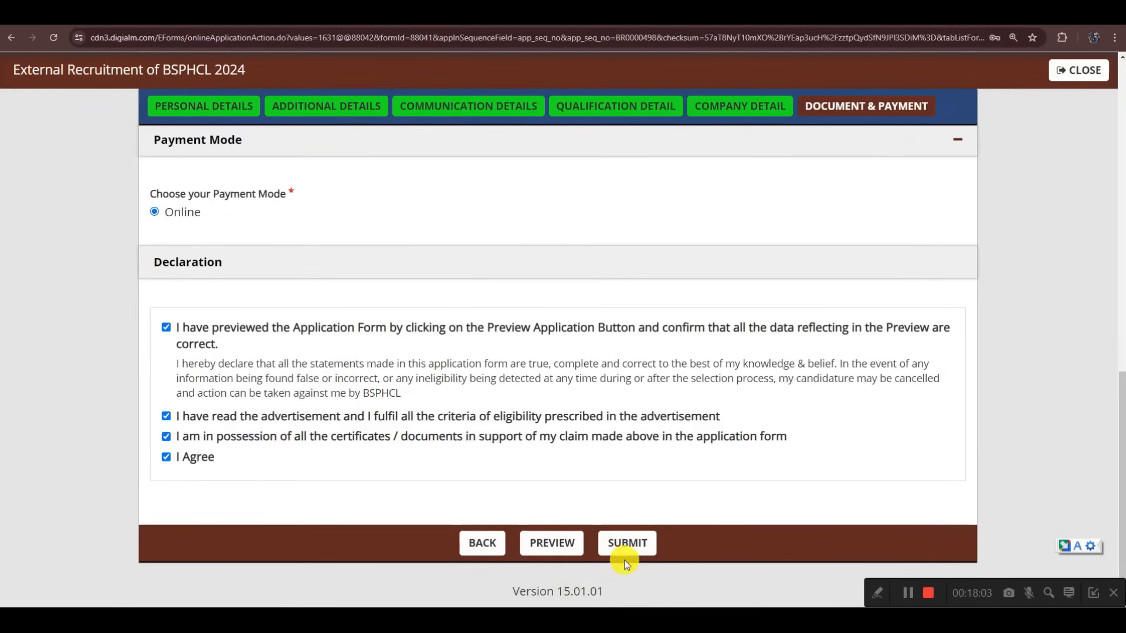
# Try to submit the application, and view the uploaded photo as required before submission
pyautogui.click(623, 548)
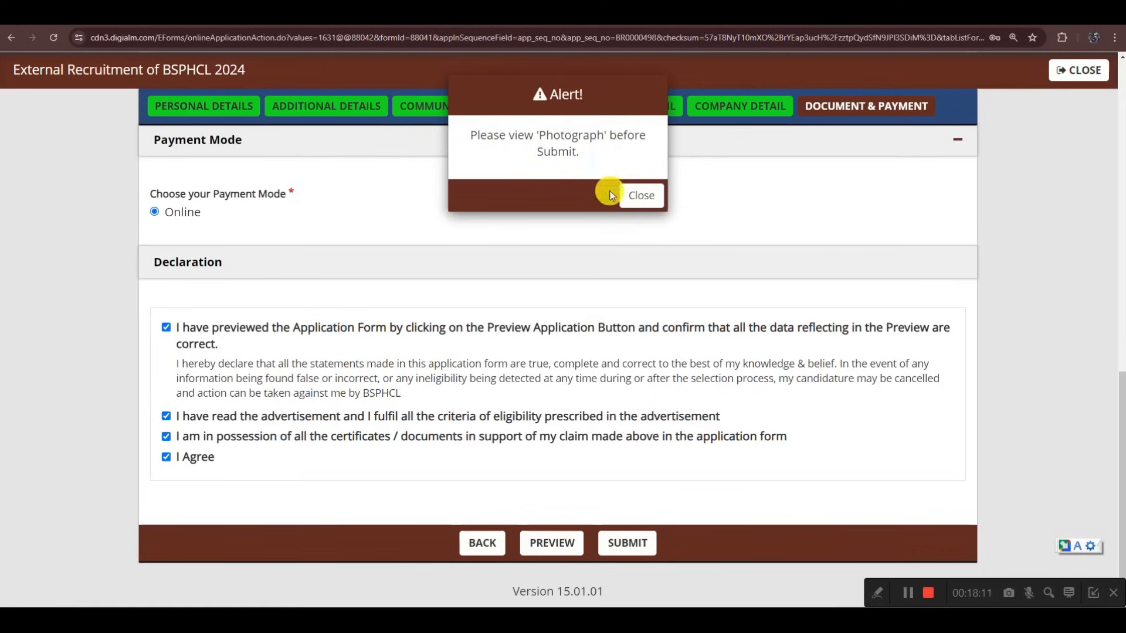
pyautogui.click(641, 195)
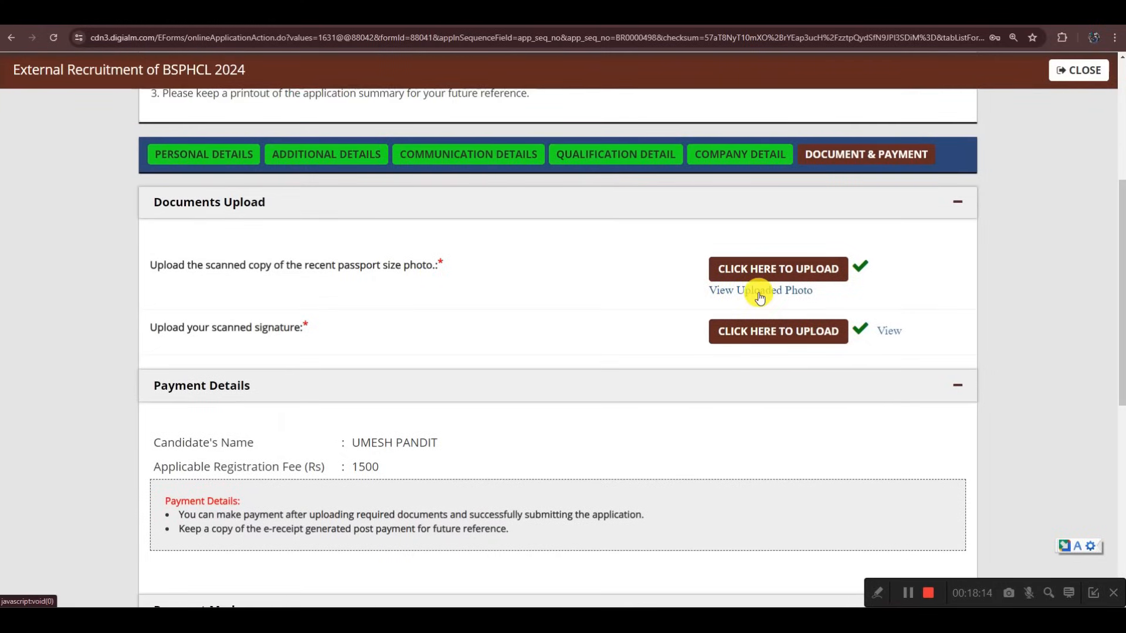
pyautogui.click(760, 291)
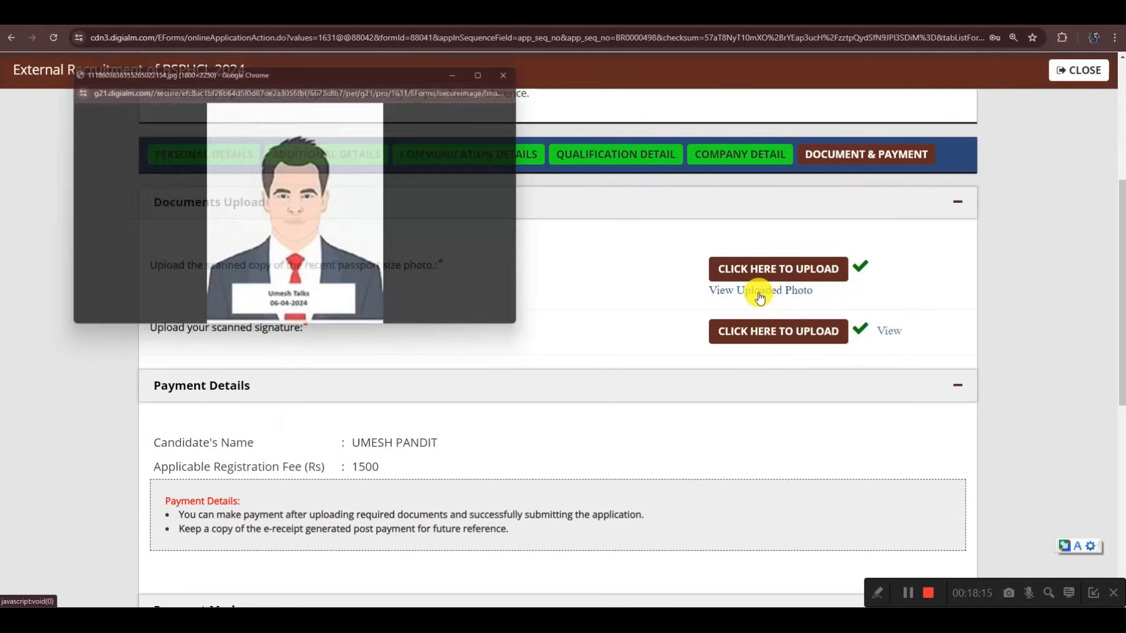
pyautogui.click(517, 75)
# Try to view the uploaded signature and submit the application
pyautogui.click(884, 330)
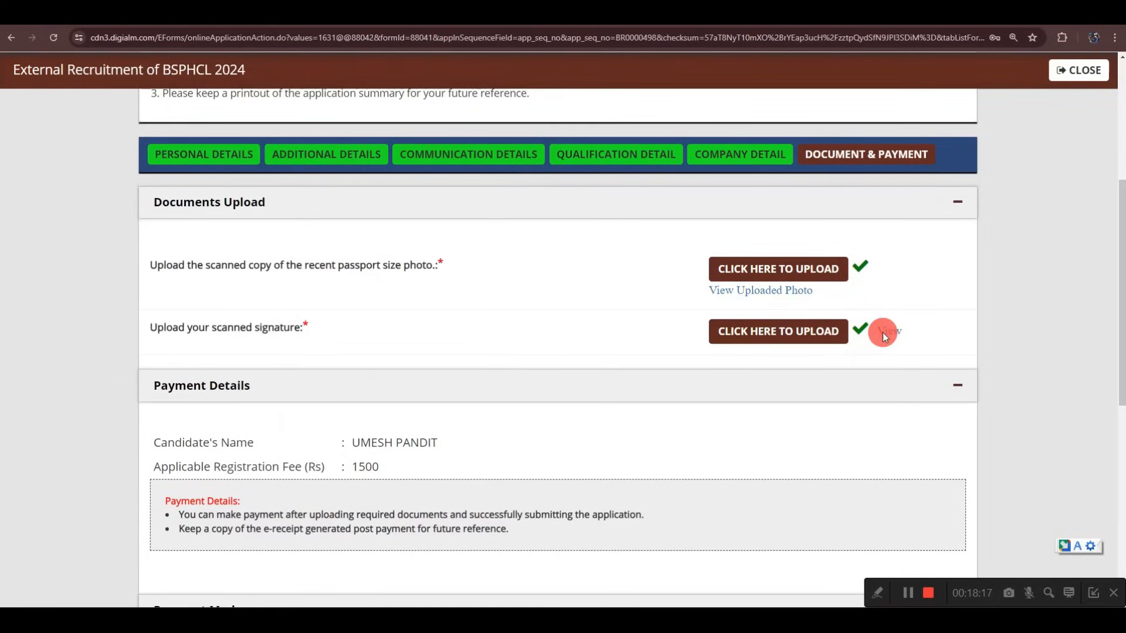
pyautogui.click(890, 333)
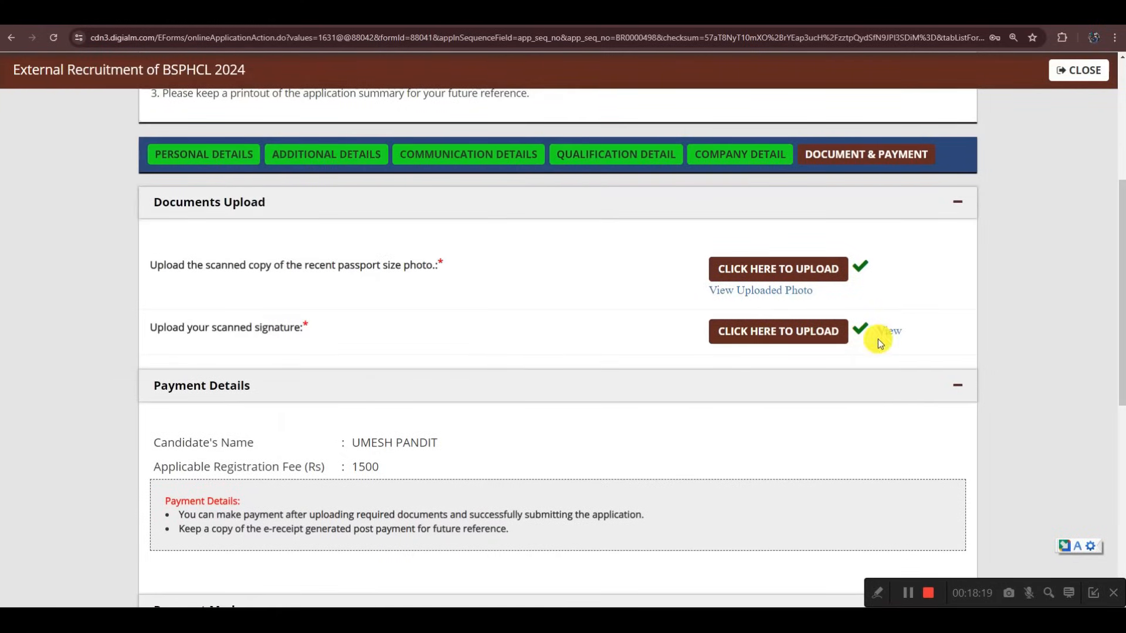
pyautogui.scroll(-7, 663, 504)
pyautogui.scroll(-2, 610, 504)
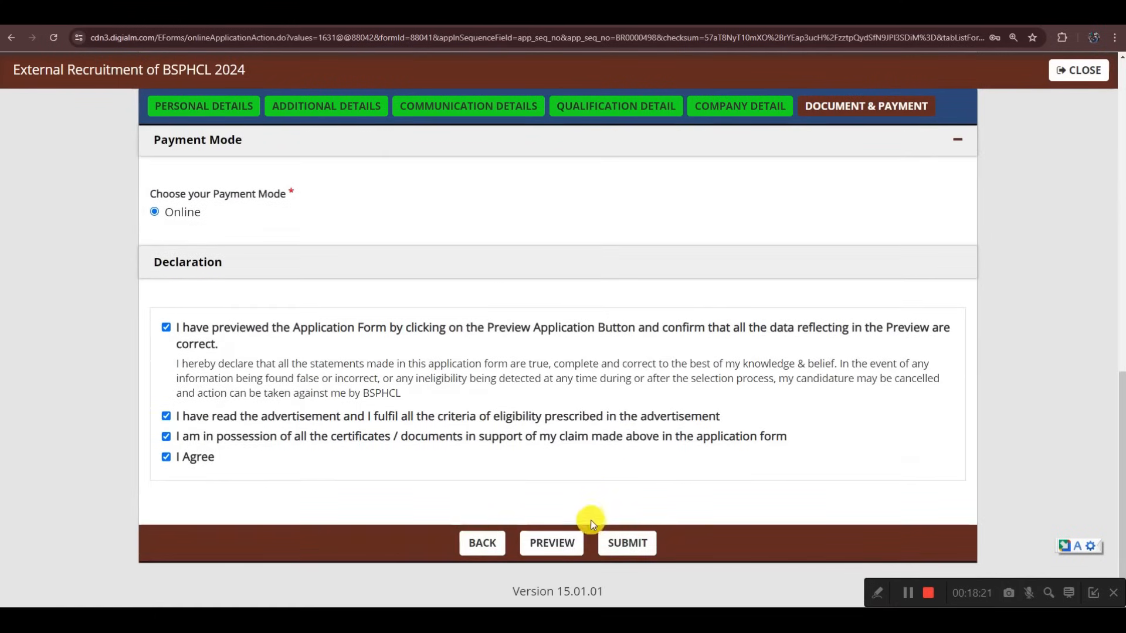
pyautogui.click(618, 543)
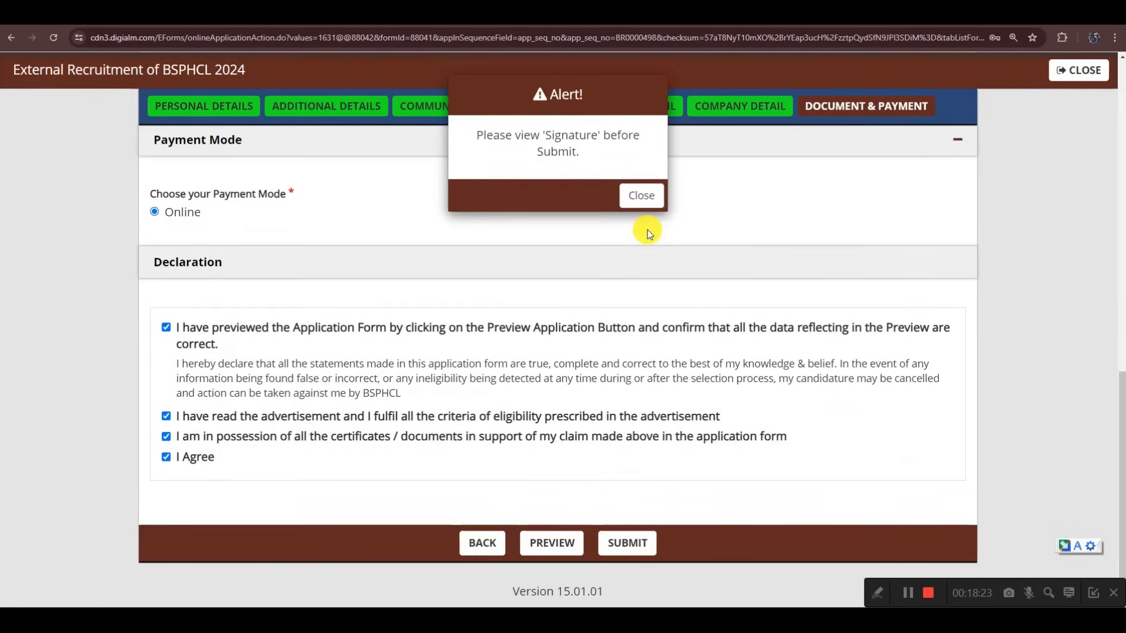
pyautogui.click(641, 196)
# View the uploaded signature with the developer tools open, close both, and submit the application to reach the payment page
pyautogui.scroll(3, 730, 450)
pyautogui.scroll(6, 730, 450)
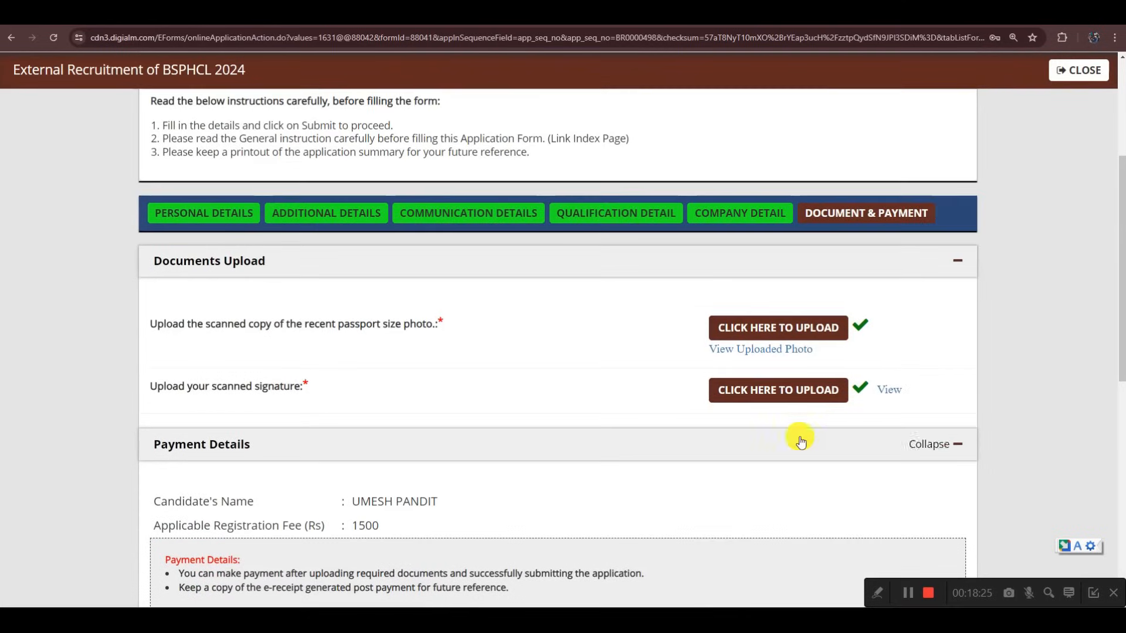
pyautogui.rightClick(1031, 322)
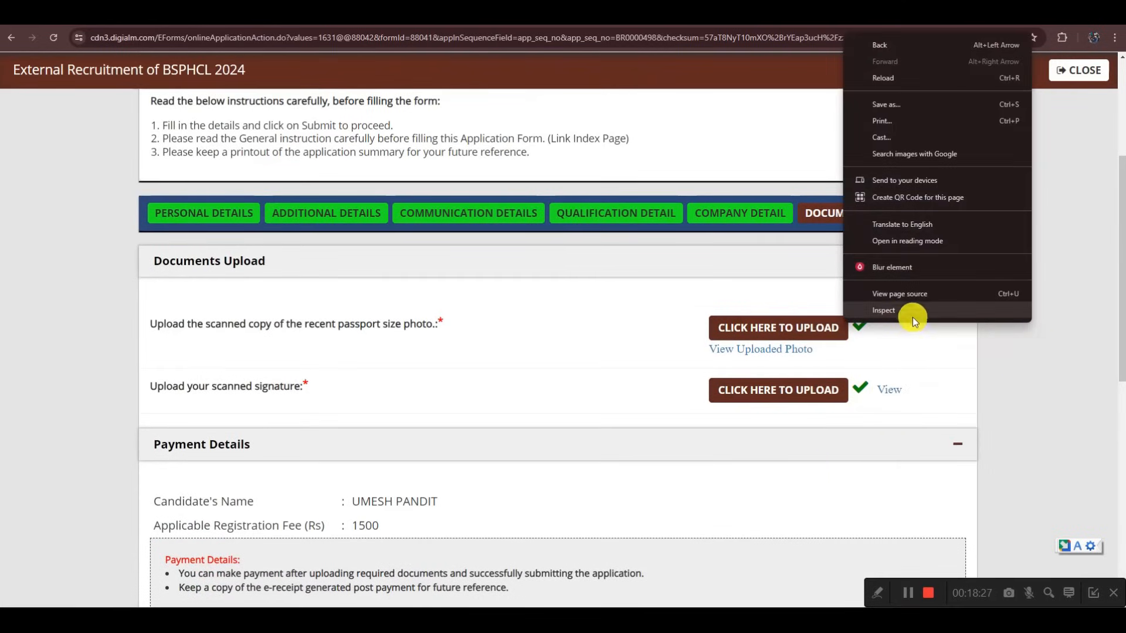
pyautogui.click(901, 311)
pyautogui.click(698, 412)
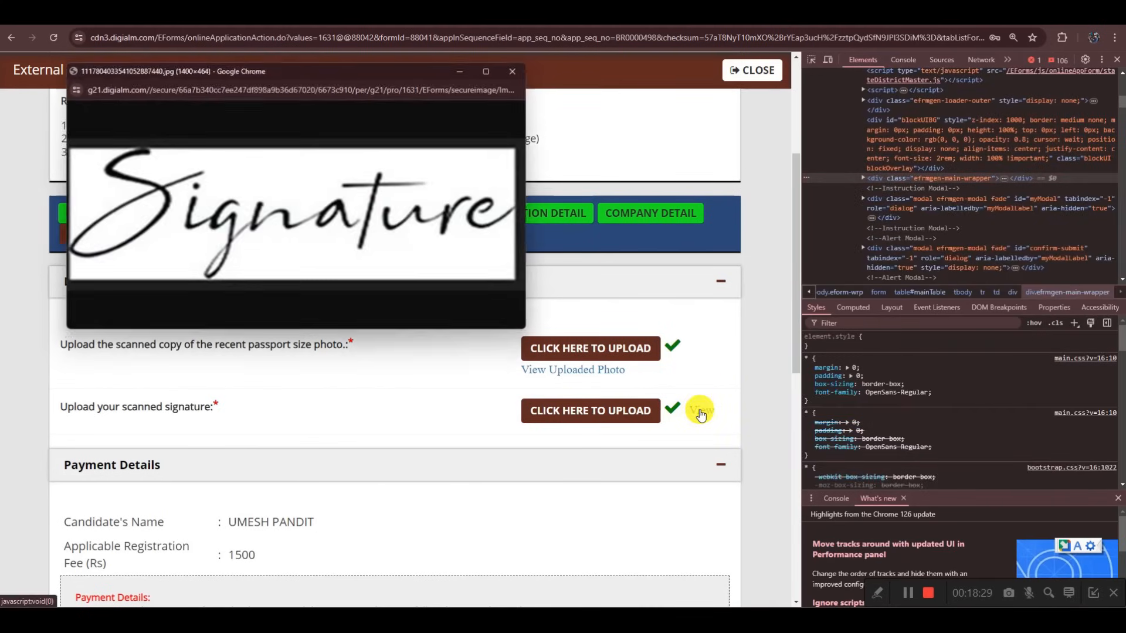
pyautogui.click(519, 69)
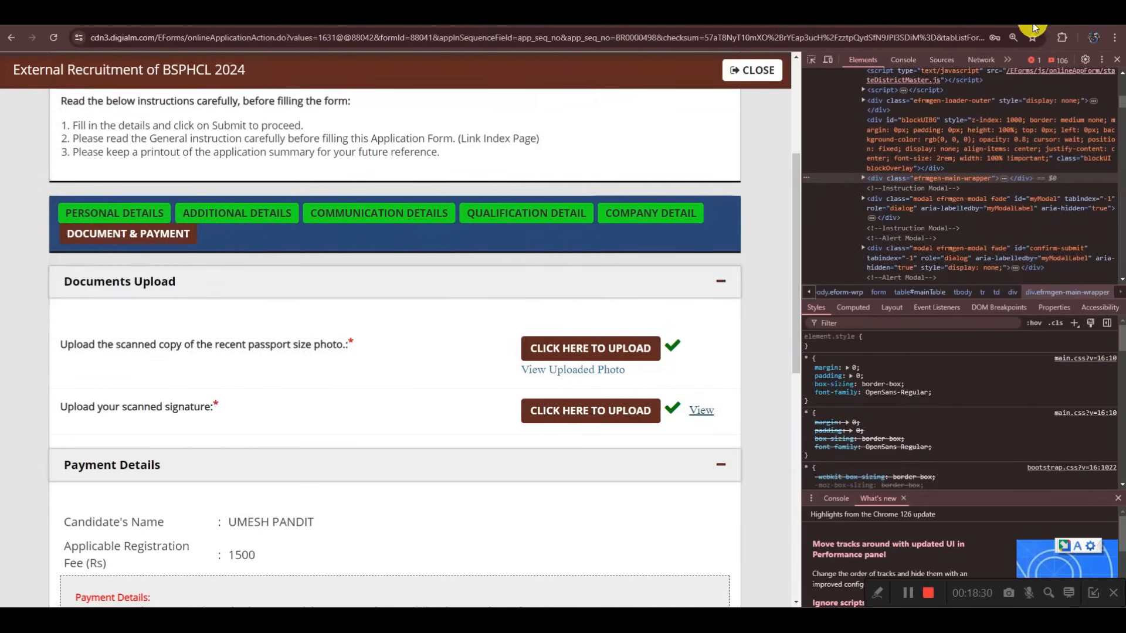
pyautogui.click(1116, 59)
pyautogui.scroll(-9, 782, 503)
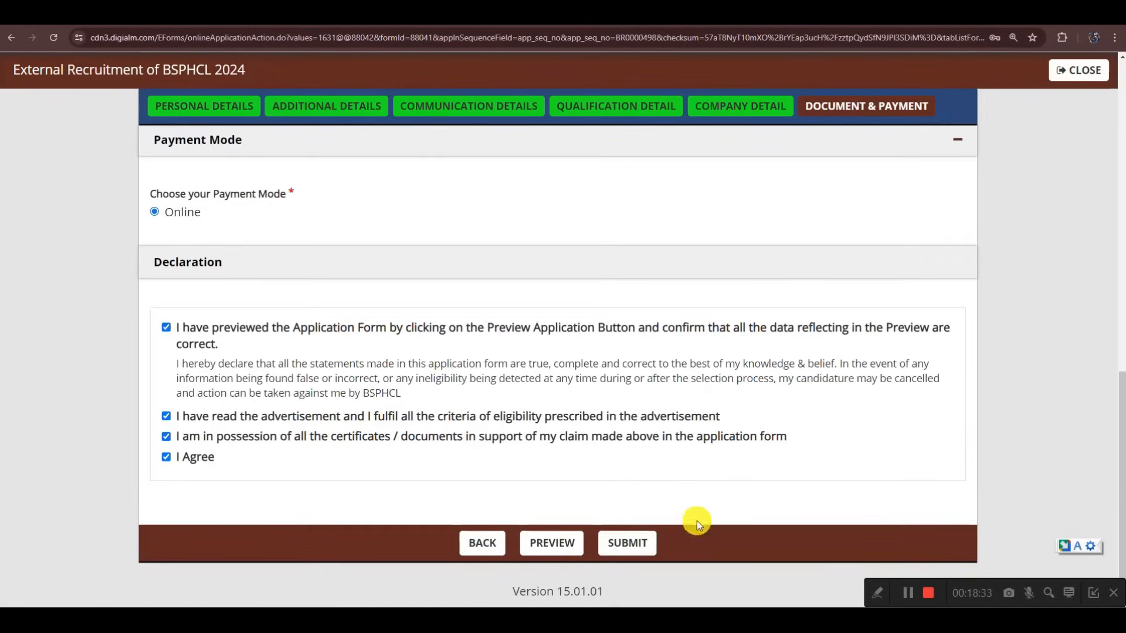
pyautogui.click(626, 544)
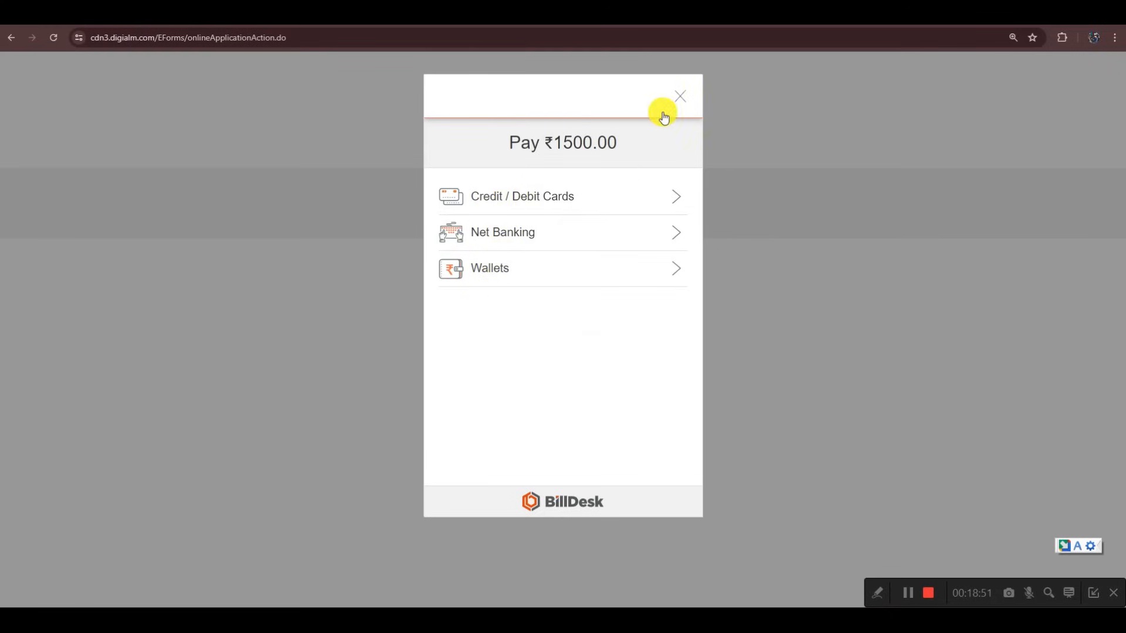
# Switch to the Bihar Bijali Vibhag Vacancy 2024 page and open its Login link for online application
pyautogui.click(112, 25)
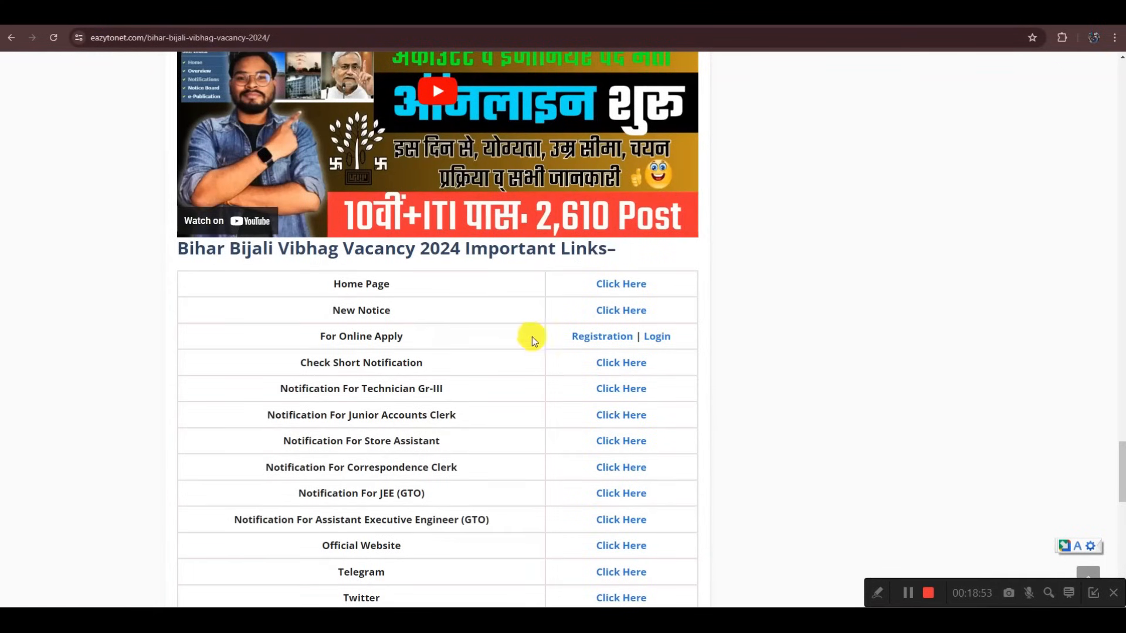
pyautogui.click(652, 335)
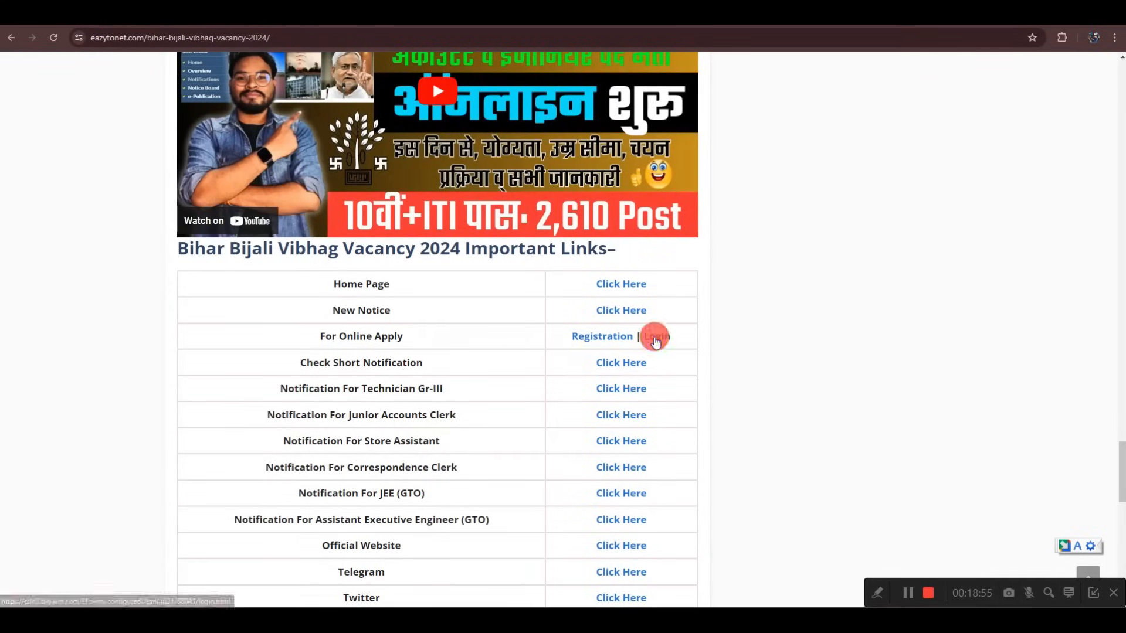